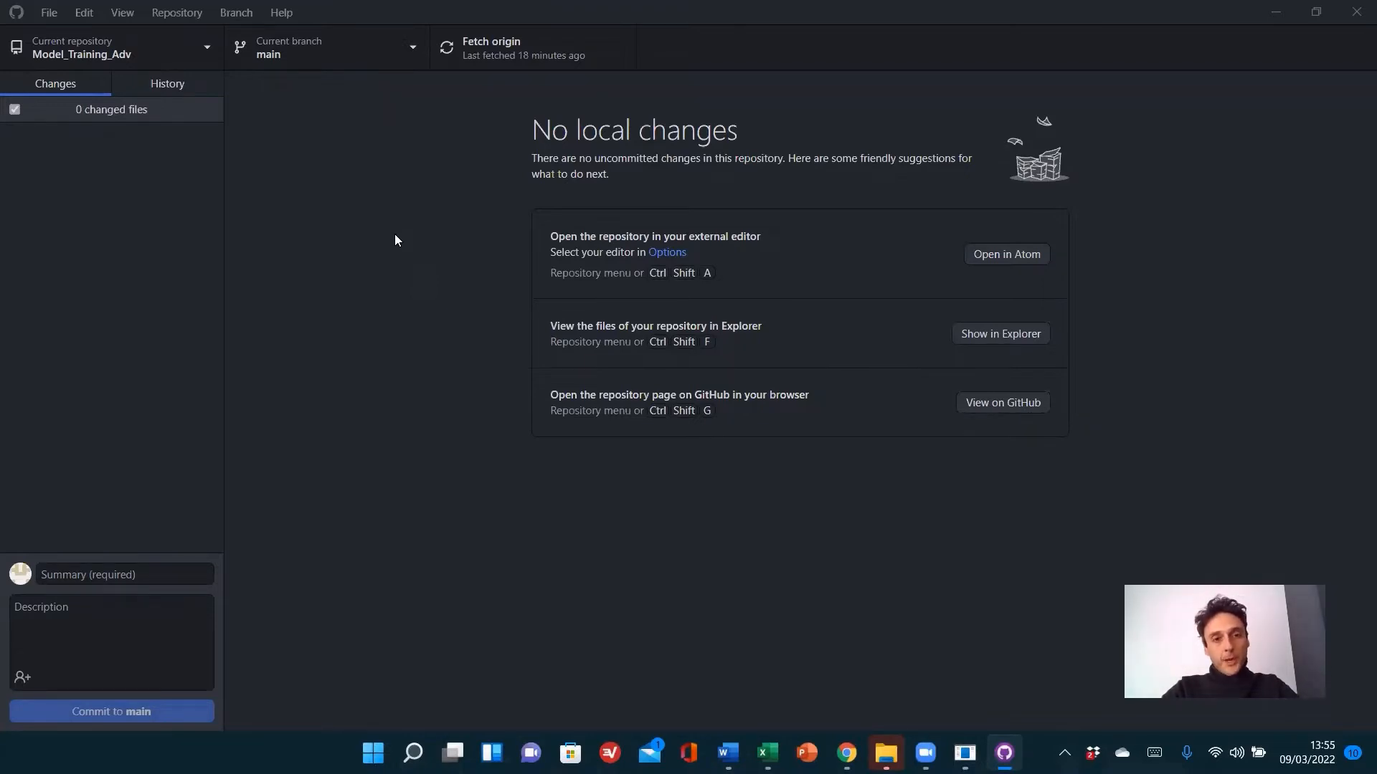
- Choose C:\Veda\Veda_models\MyModels\MyModel_1 as the path for adding a local repository
{"action": "left_click", "coordinate": [52, 14]}
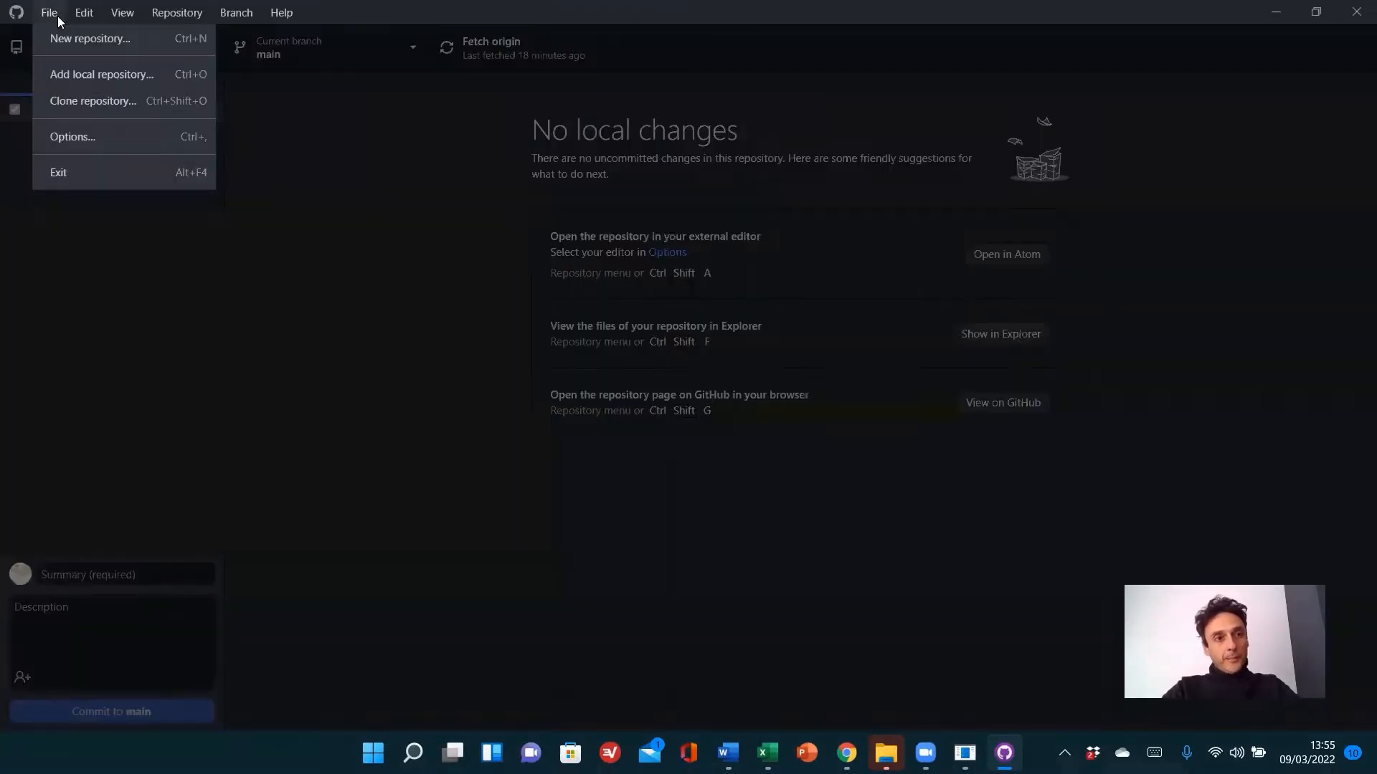
{"action": "left_click", "coordinate": [99, 73]}
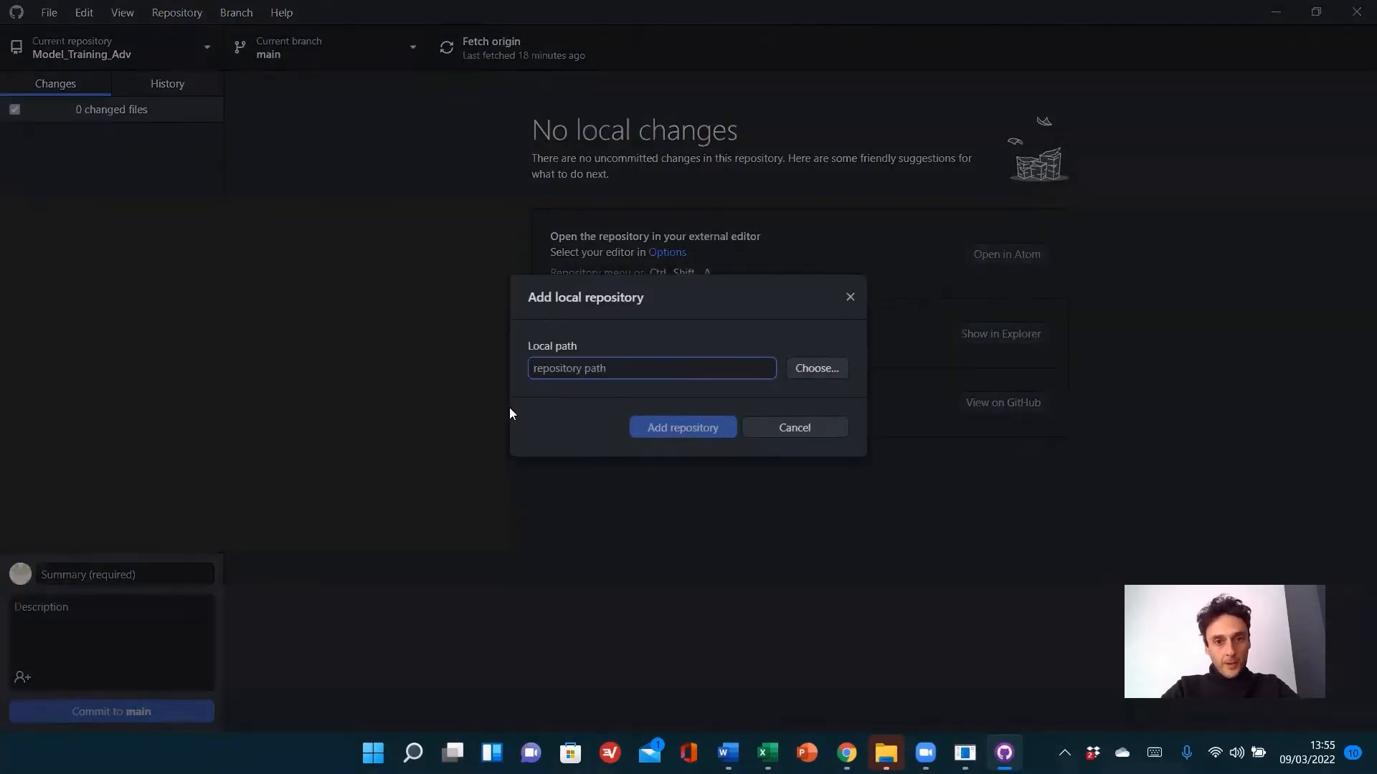
{"action": "left_click", "coordinate": [817, 369]}
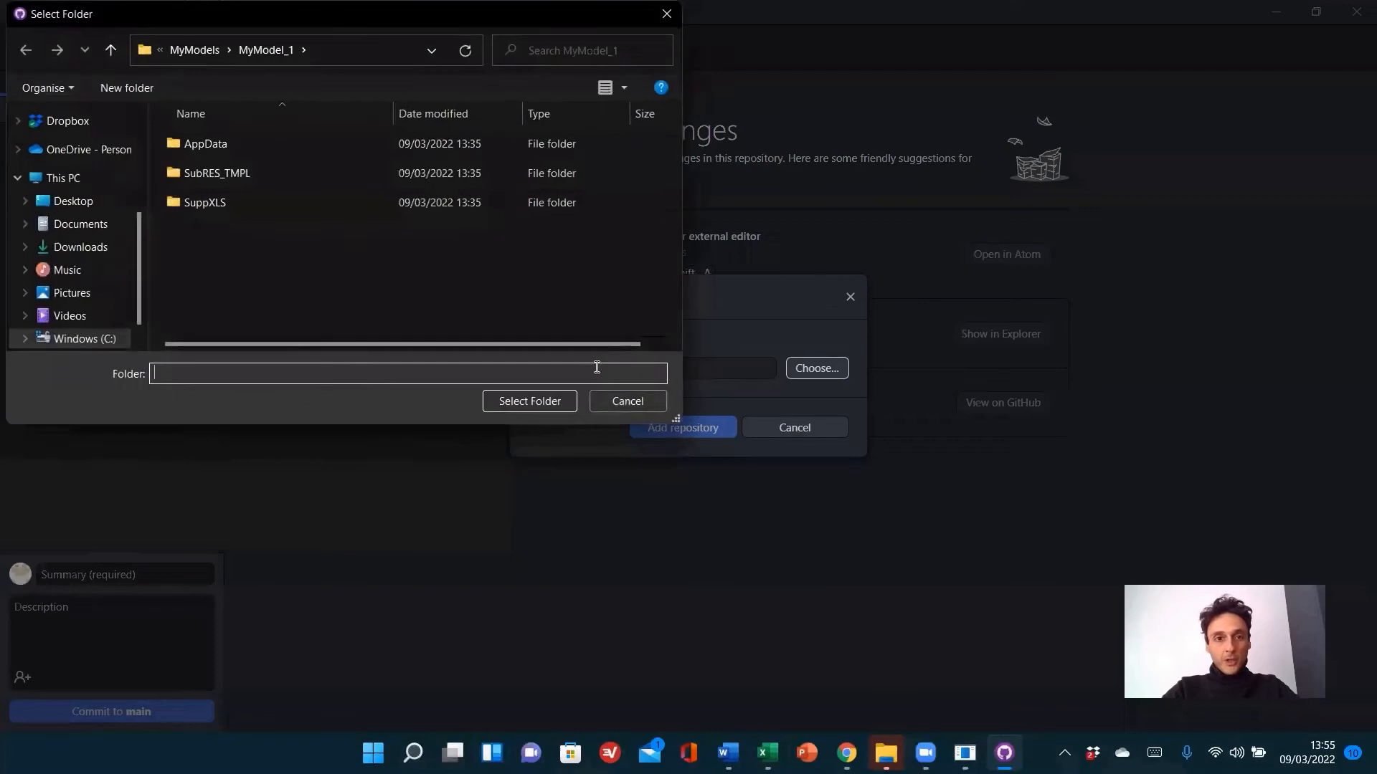
{"action": "type", "text": "C:\\Veda\\Veda_models\\MyModels\\MyModel_1"}
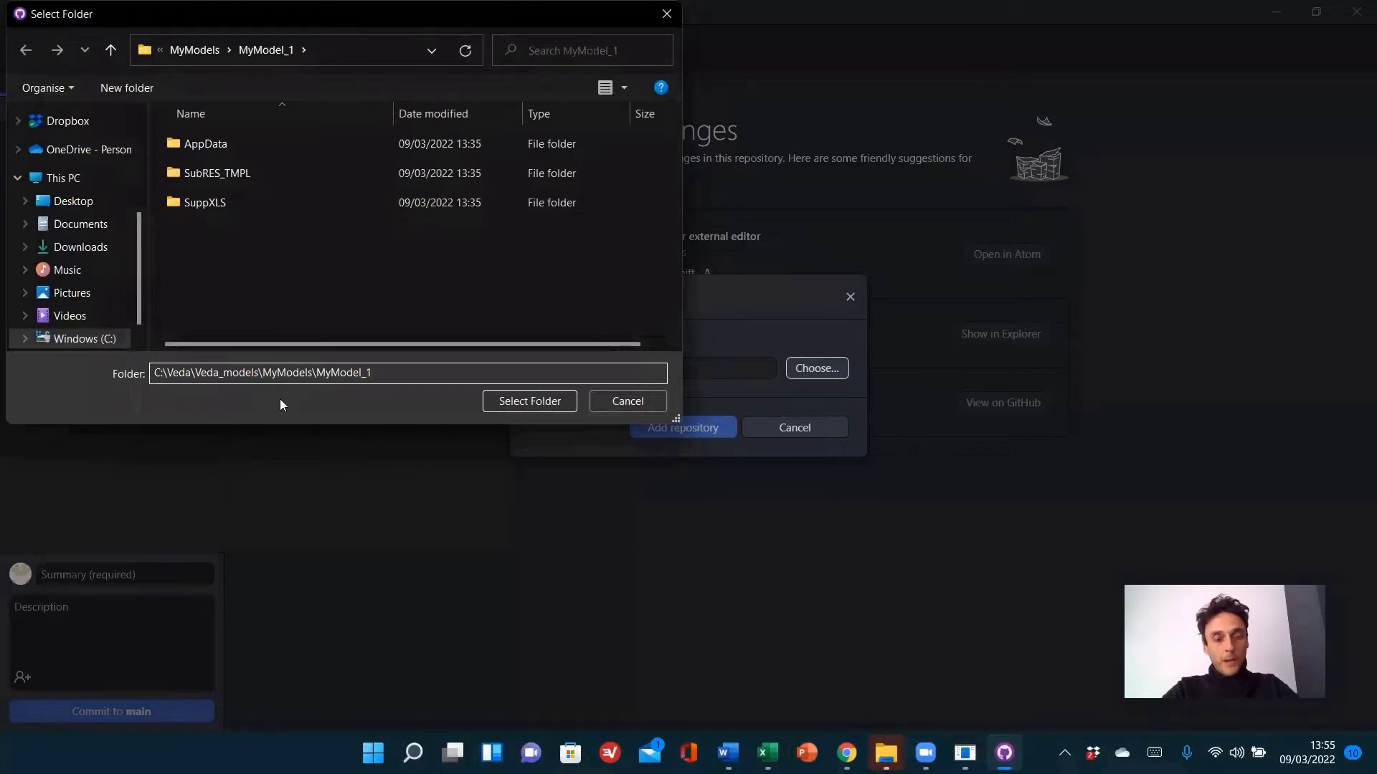
{"action": "left_click", "coordinate": [500, 401]}
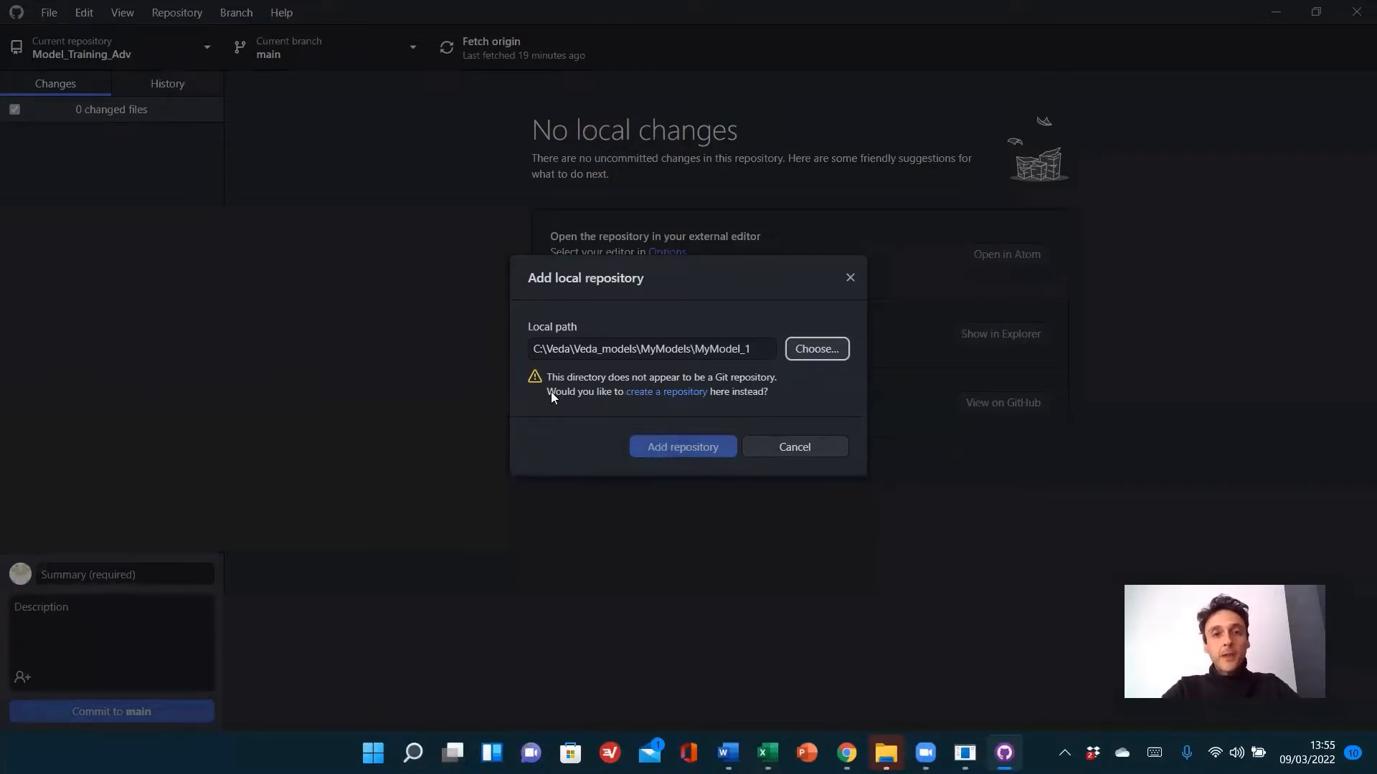
- Create a new repository named MyModel_1 in the chosen folder, initialized with a README
{"action": "left_click", "coordinate": [665, 392]}
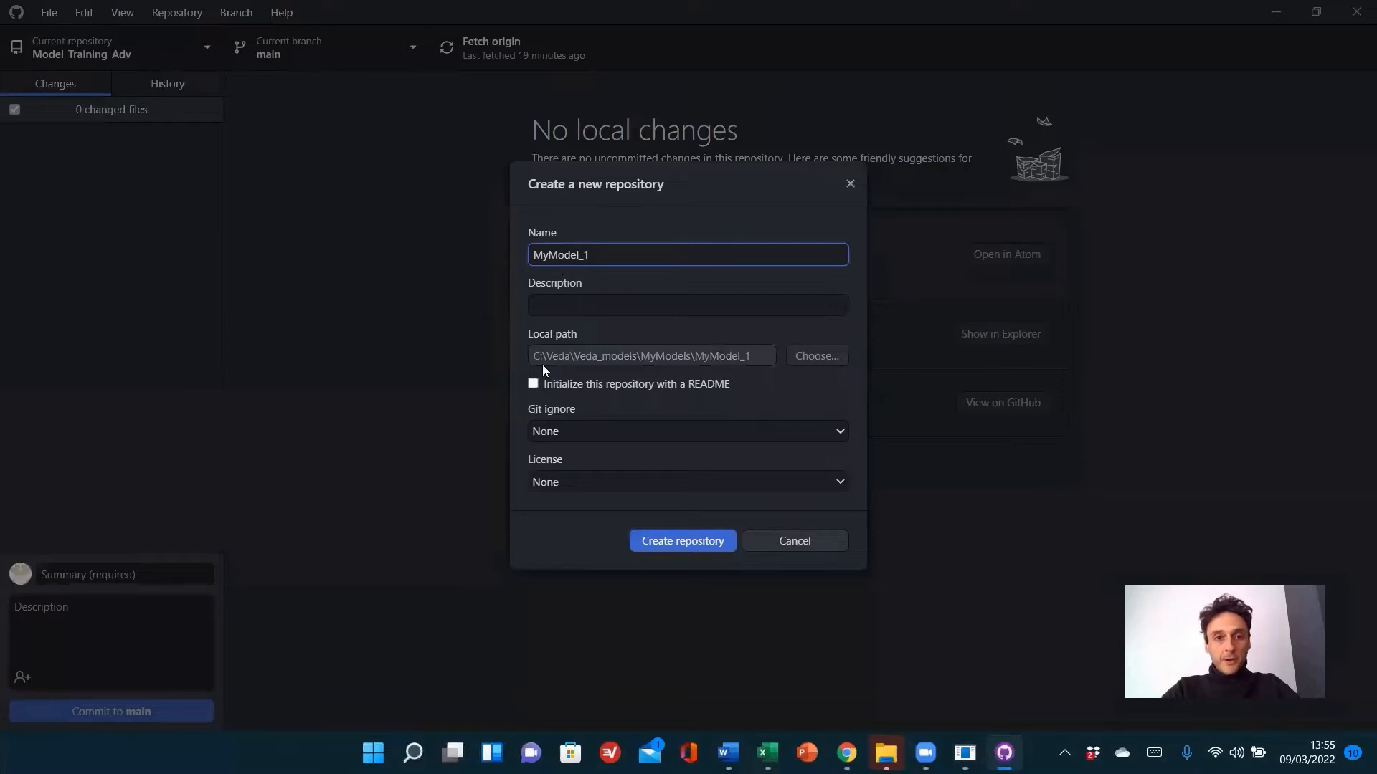
{"action": "left_click", "coordinate": [532, 385]}
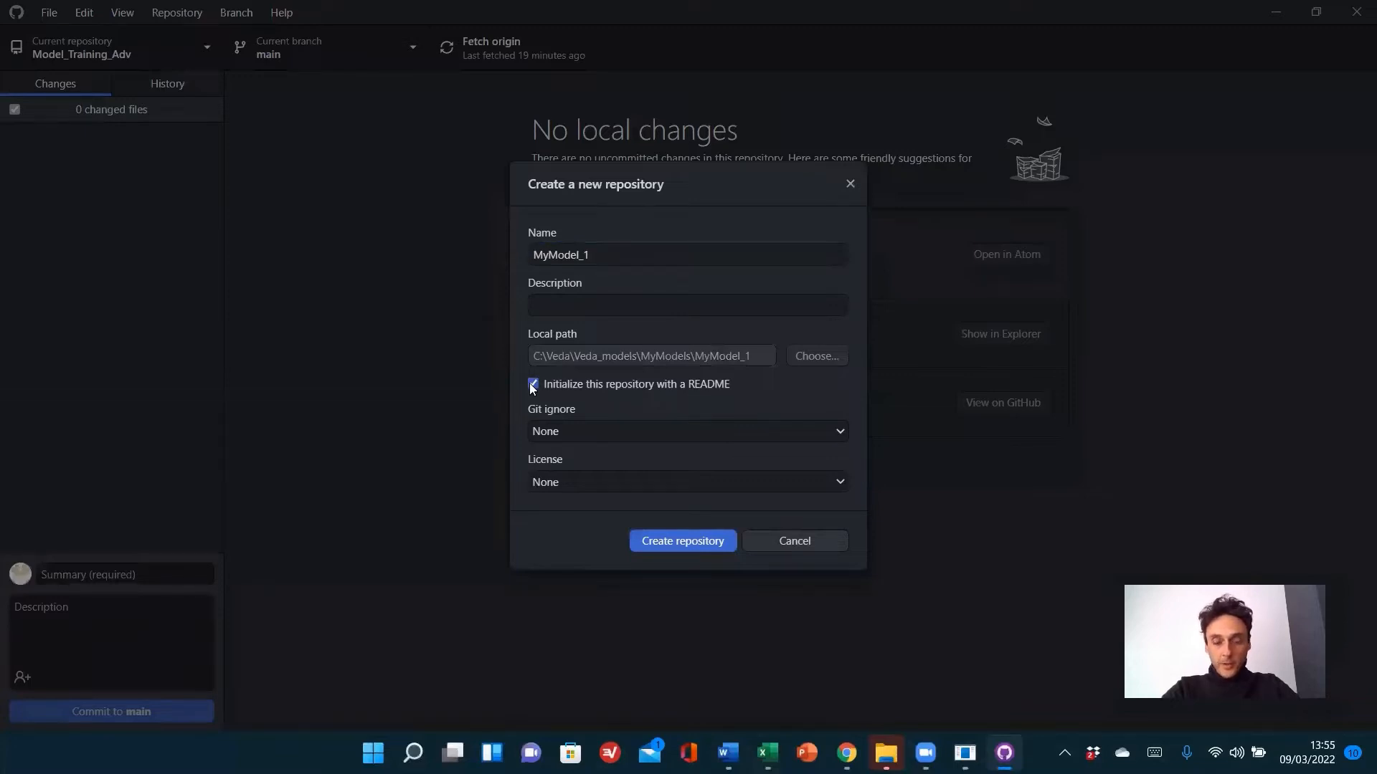
{"action": "left_click", "coordinate": [668, 544]}
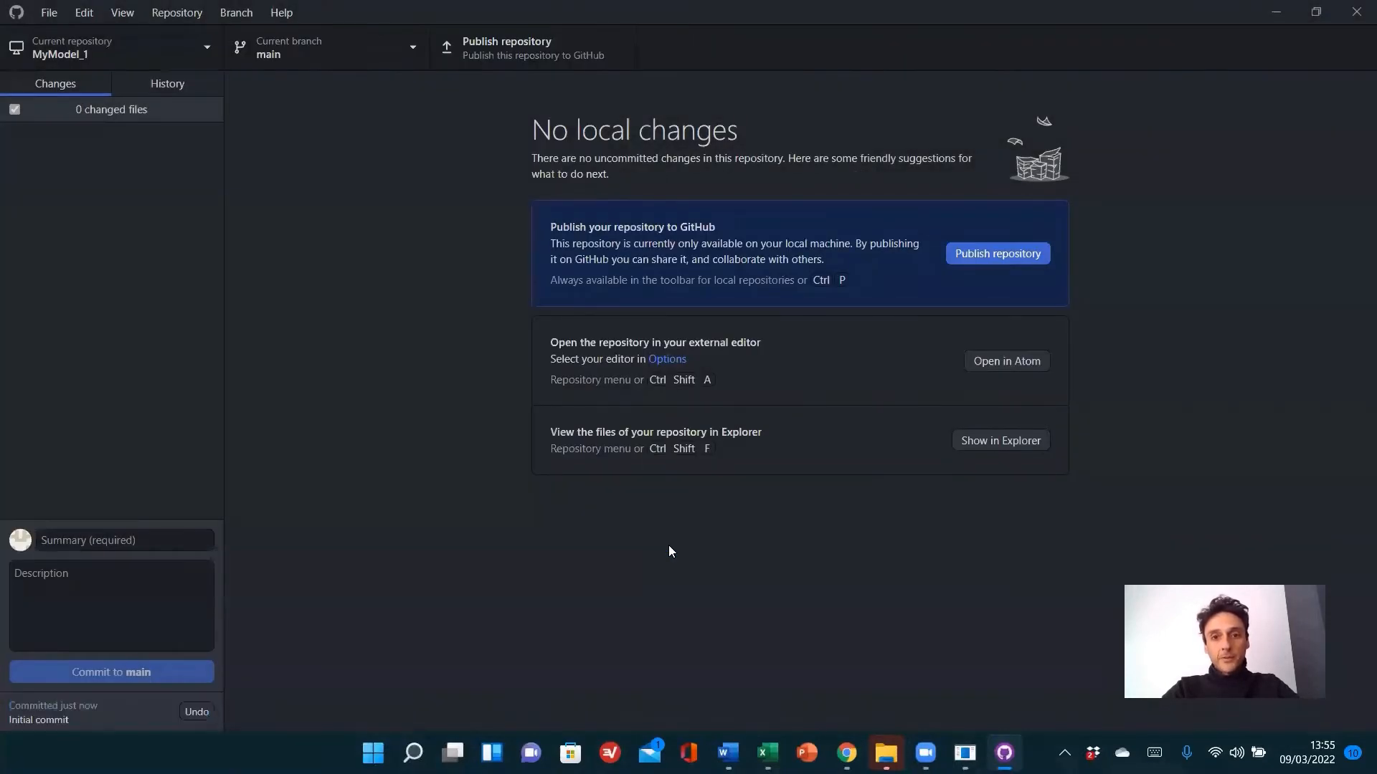
- Publish the MyModel_1 repository to GitHub.com as private code and show its files in Explorer
{"action": "left_click", "coordinate": [986, 253]}
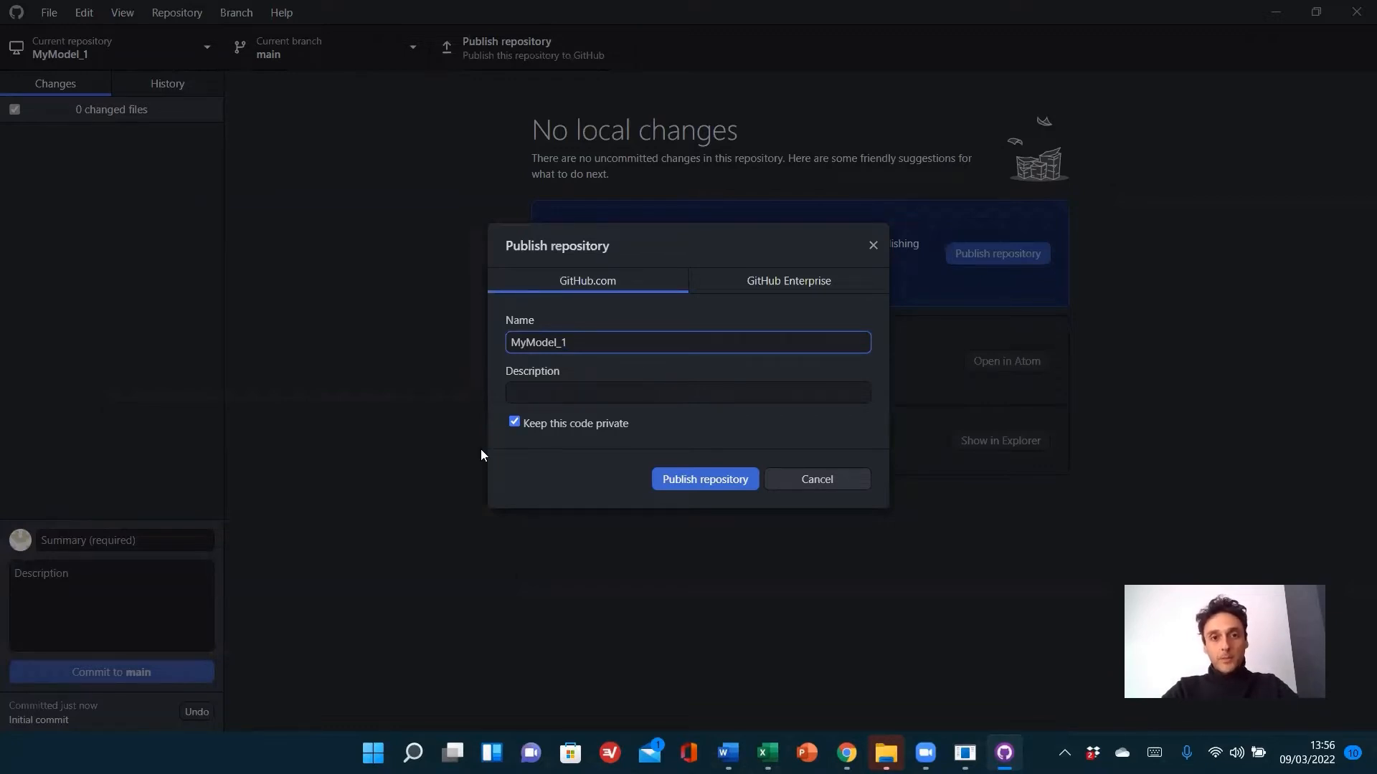
{"action": "left_click", "coordinate": [705, 480]}
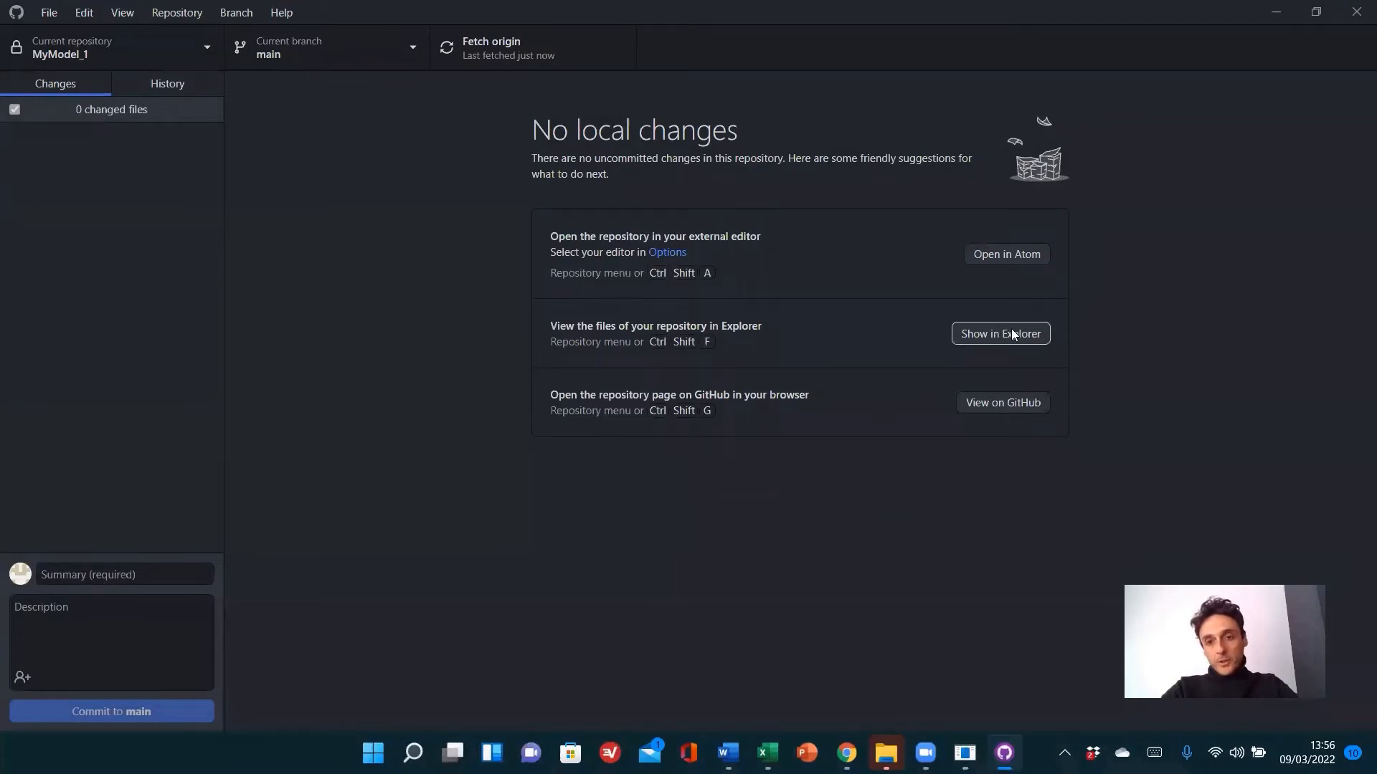
{"action": "left_click", "coordinate": [1011, 331]}
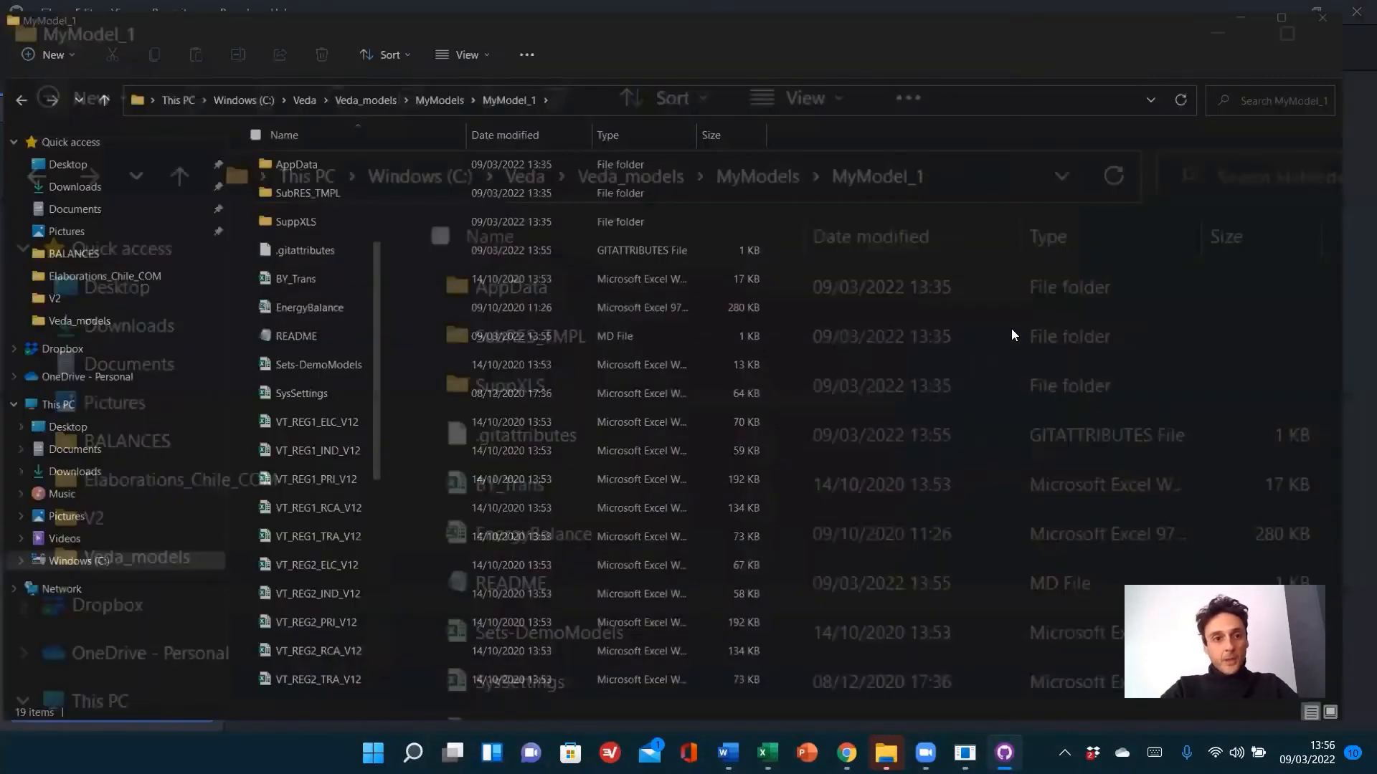
{"action": "left_click", "coordinate": [814, 169]}
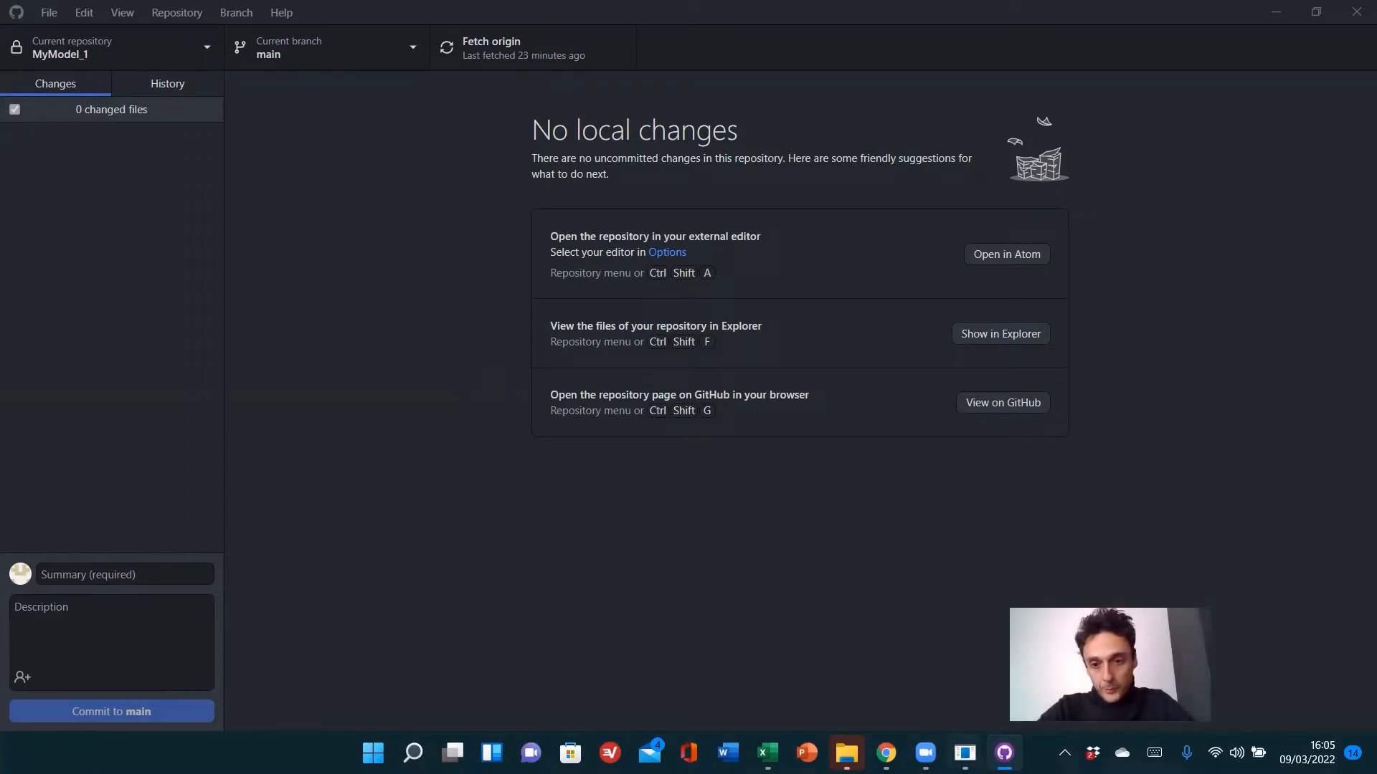
{"action": "mouse_move", "coordinate": [964, 751]}
{"action": "left_click", "coordinate": [952, 659]}
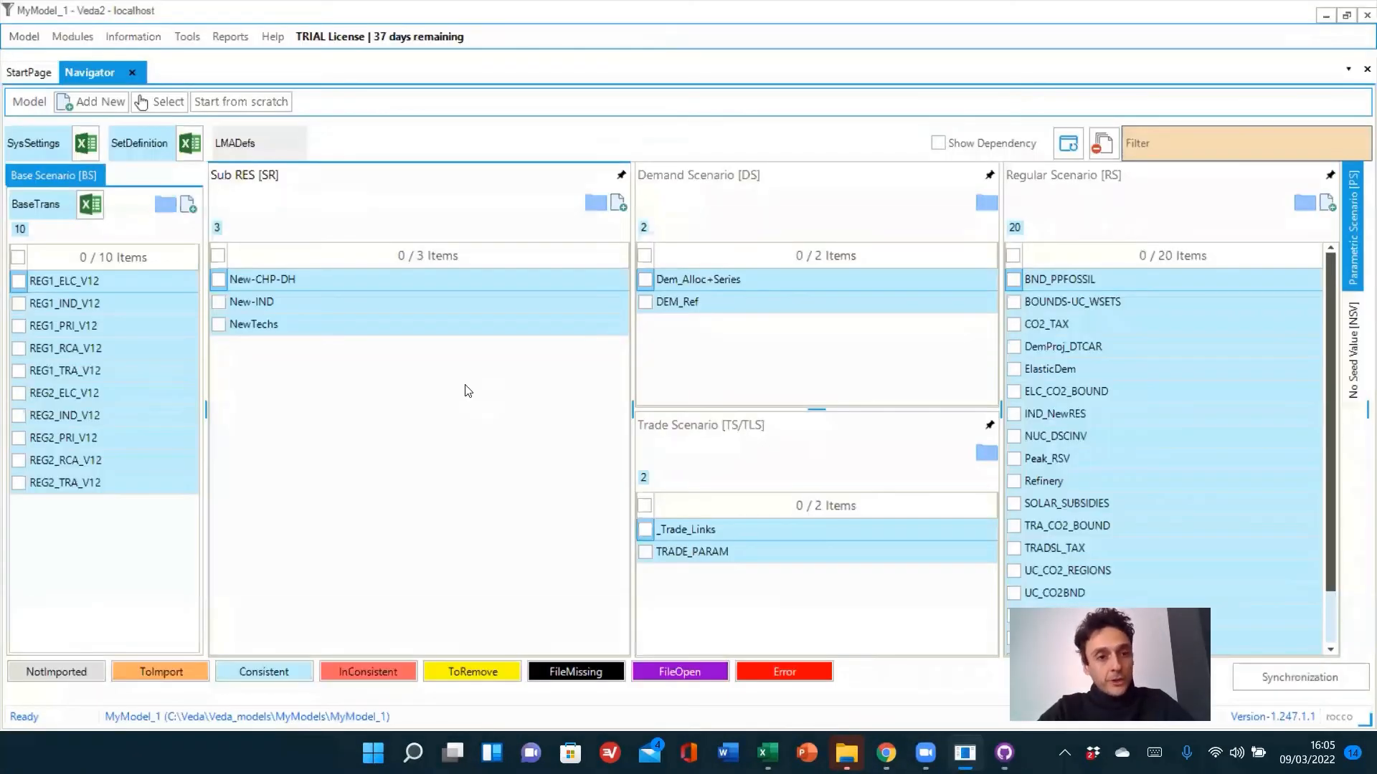
{"action": "left_click", "coordinate": [20, 37]}
{"action": "left_click", "coordinate": [49, 58]}
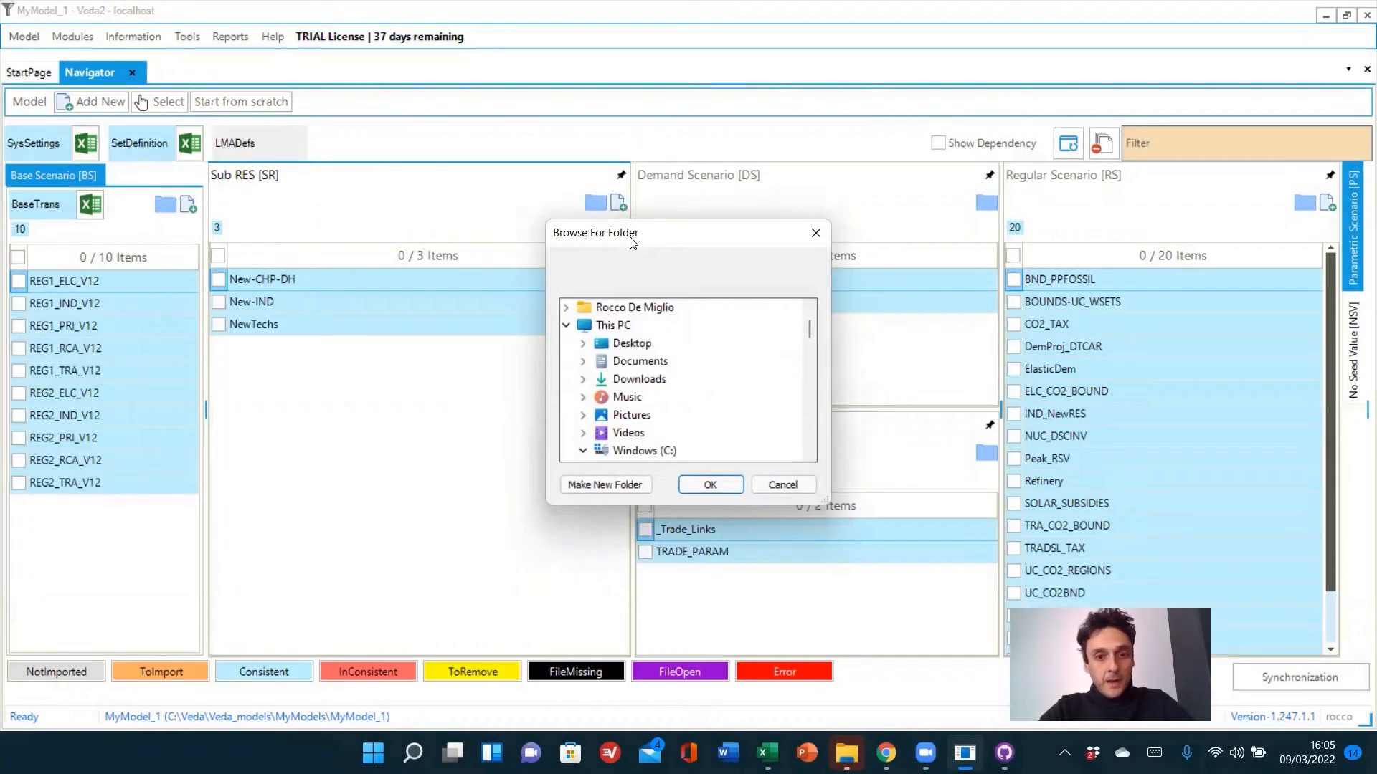
{"action": "key", "text": "Escape"}
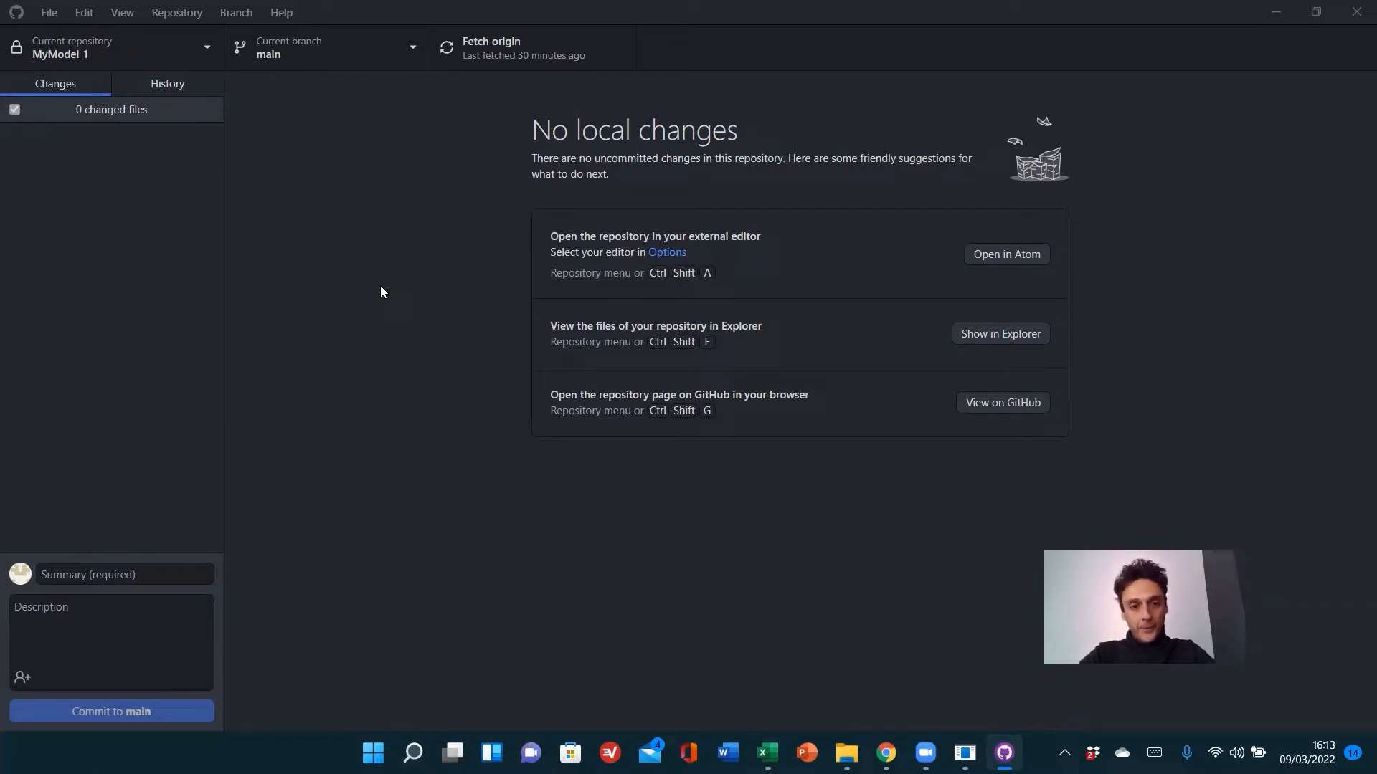
- View the MyModel_1 repository on GitHub in the browser and go to the personal access tokens in the account's developer settings
{"action": "left_click", "coordinate": [998, 404]}
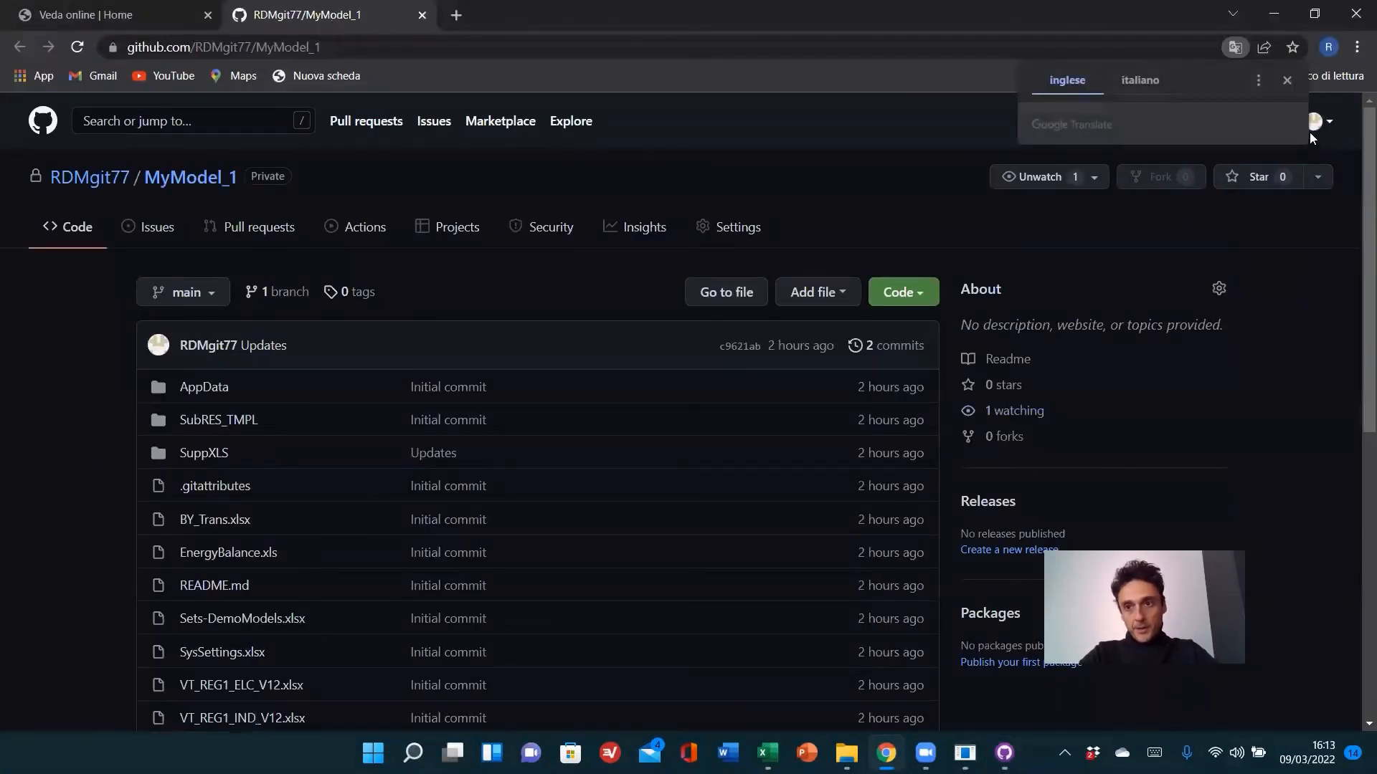
{"action": "left_click", "coordinate": [1288, 80]}
{"action": "left_click", "coordinate": [1318, 120]}
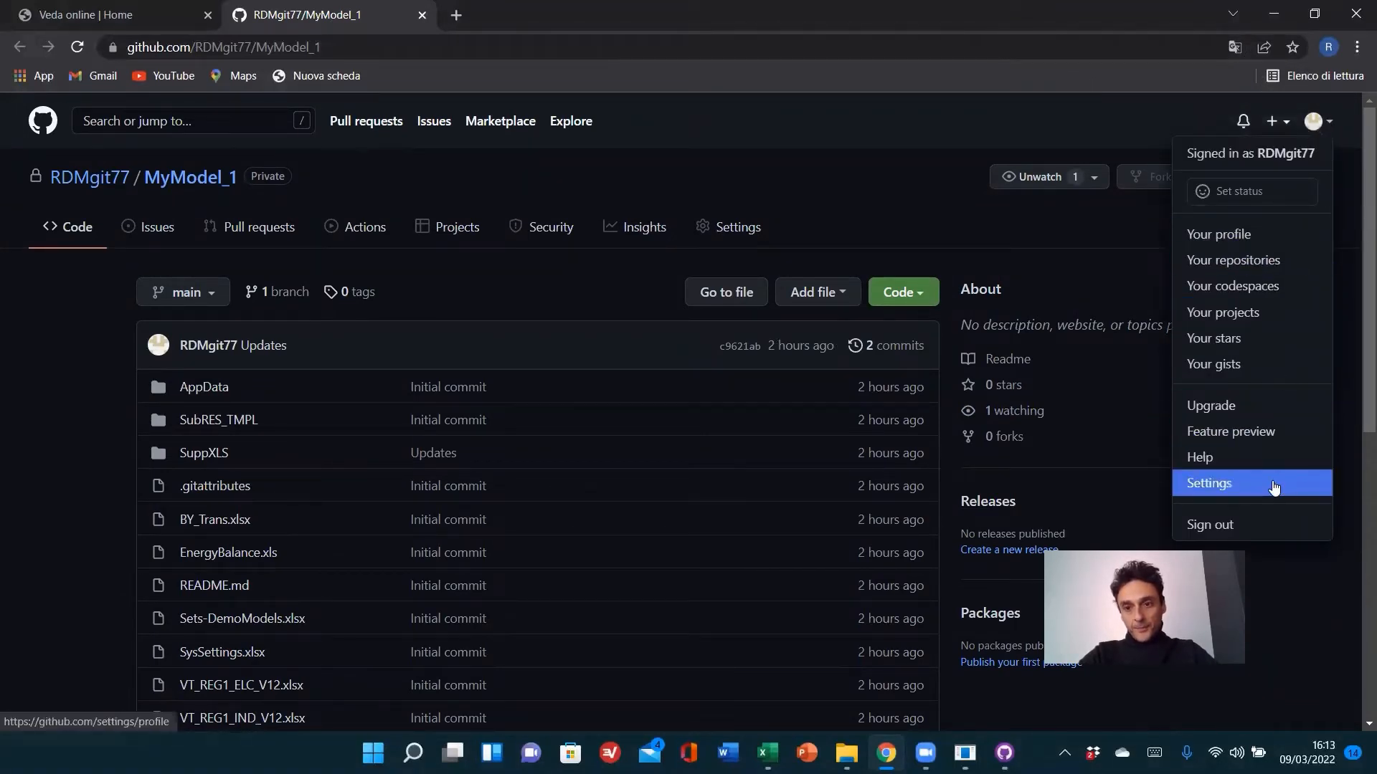
{"action": "left_click", "coordinate": [1273, 484]}
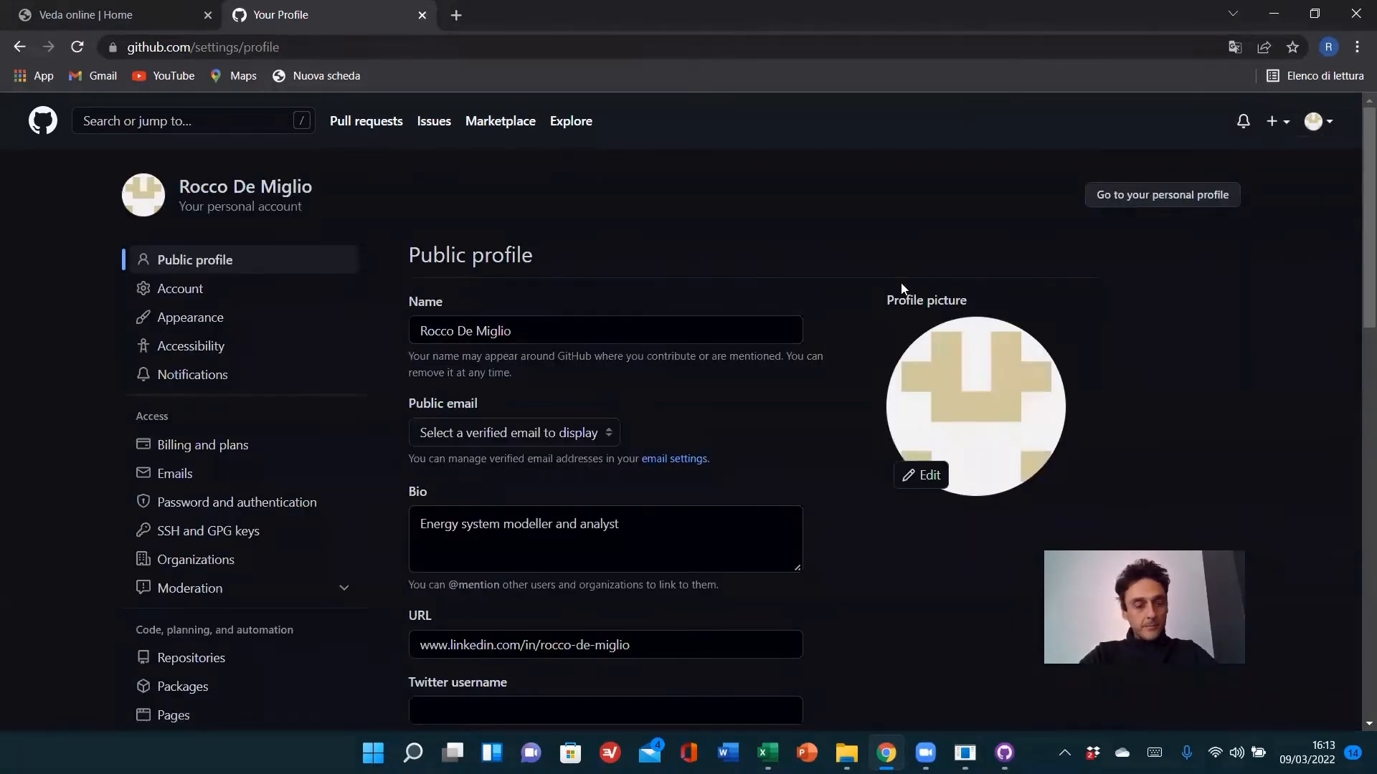
{"action": "left_click_drag", "start_coordinate": [1365, 230], "coordinate": [1338, 427]}
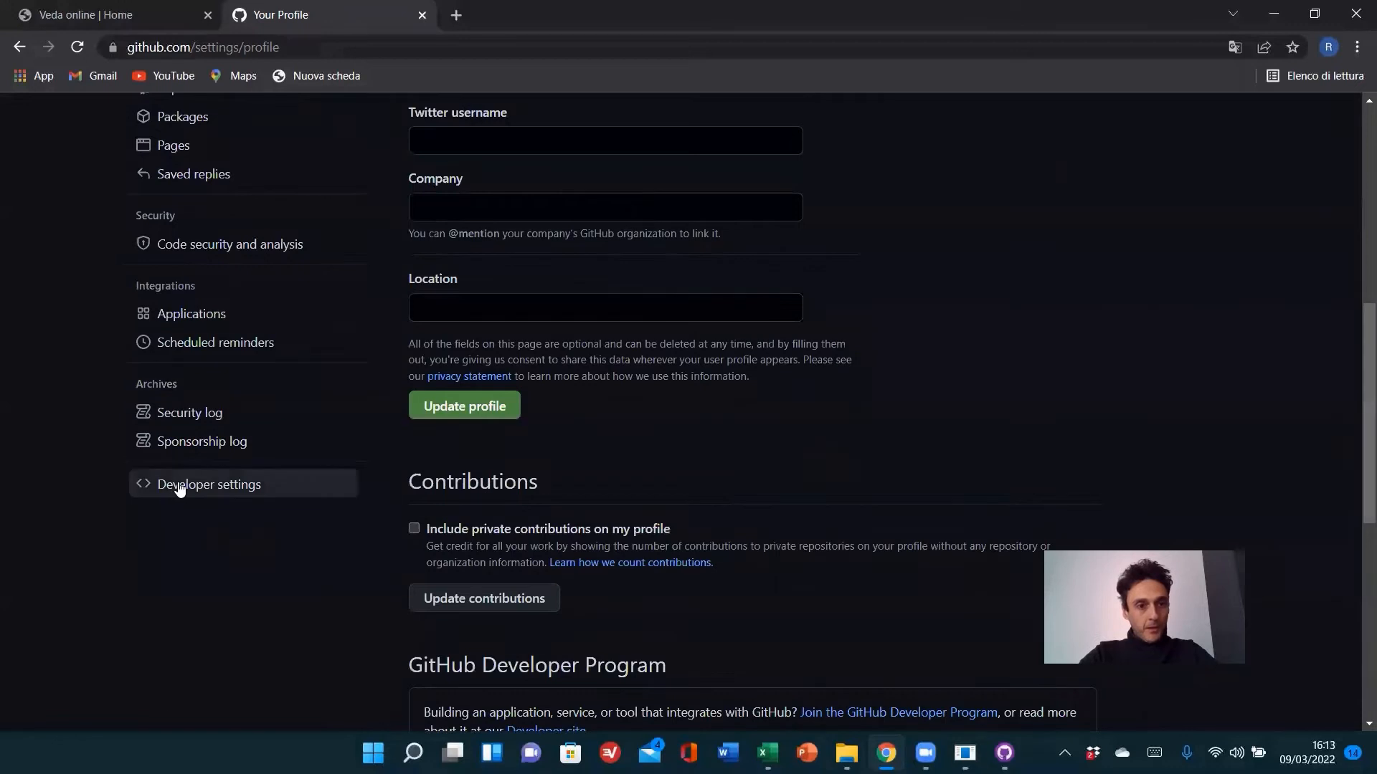
{"action": "left_click", "coordinate": [209, 489]}
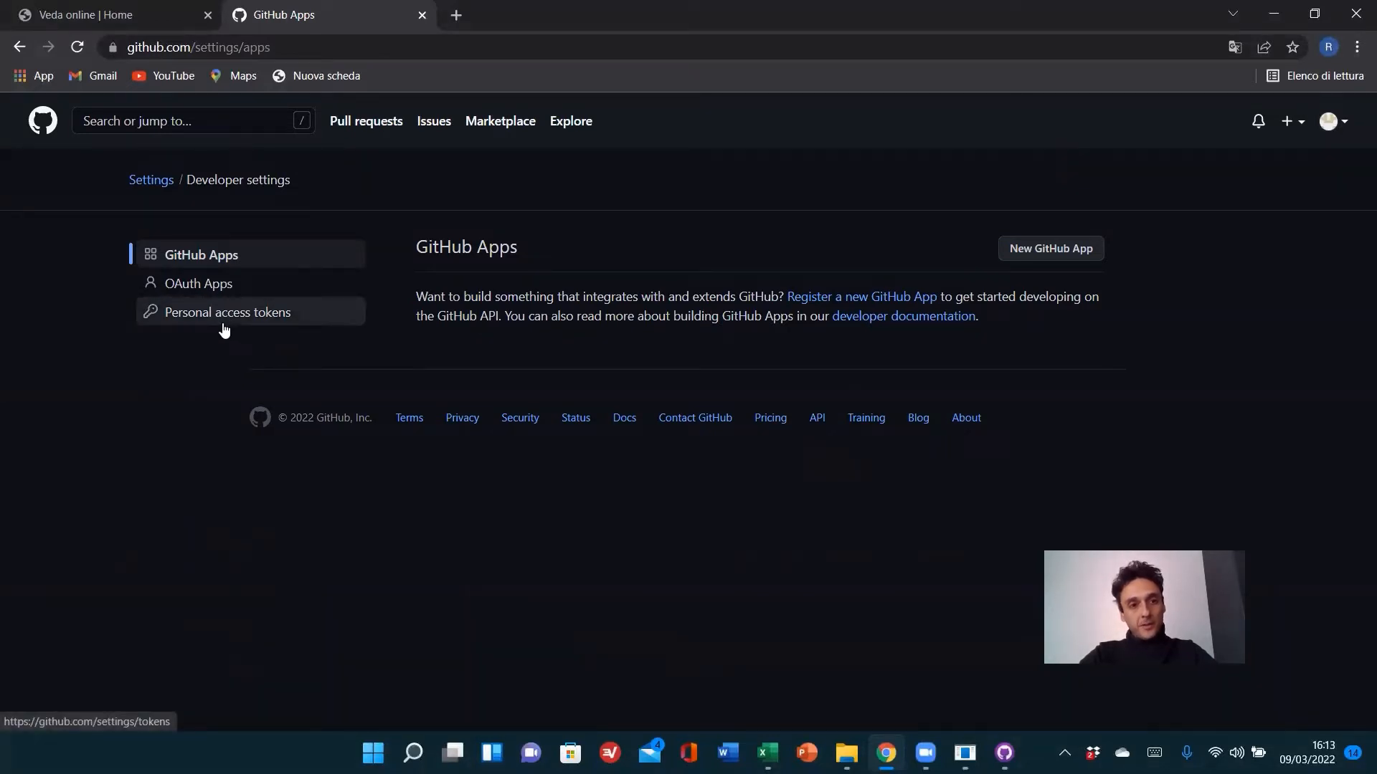
{"action": "left_click", "coordinate": [224, 328]}
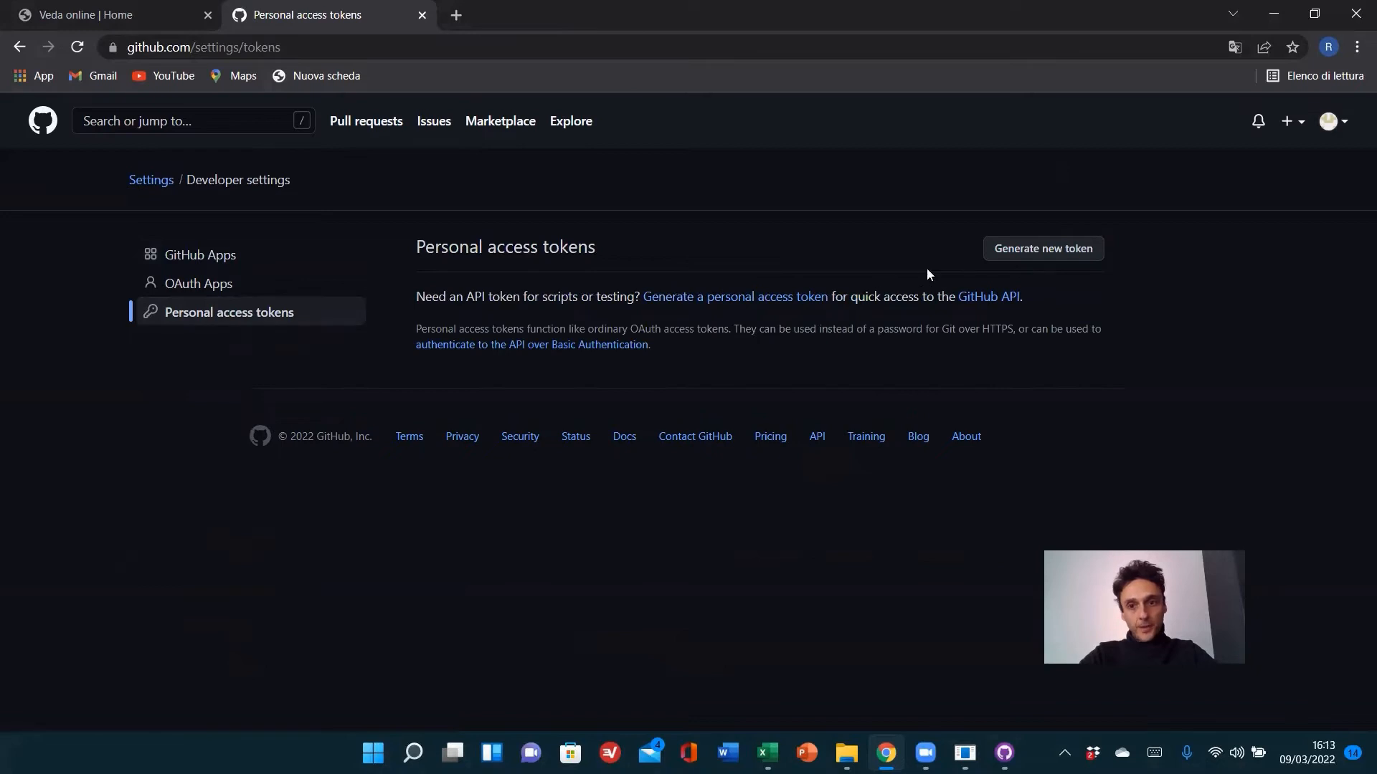
- Start a new personal access token with the note Models and an expiration of 7 days
{"action": "left_click", "coordinate": [1026, 249]}
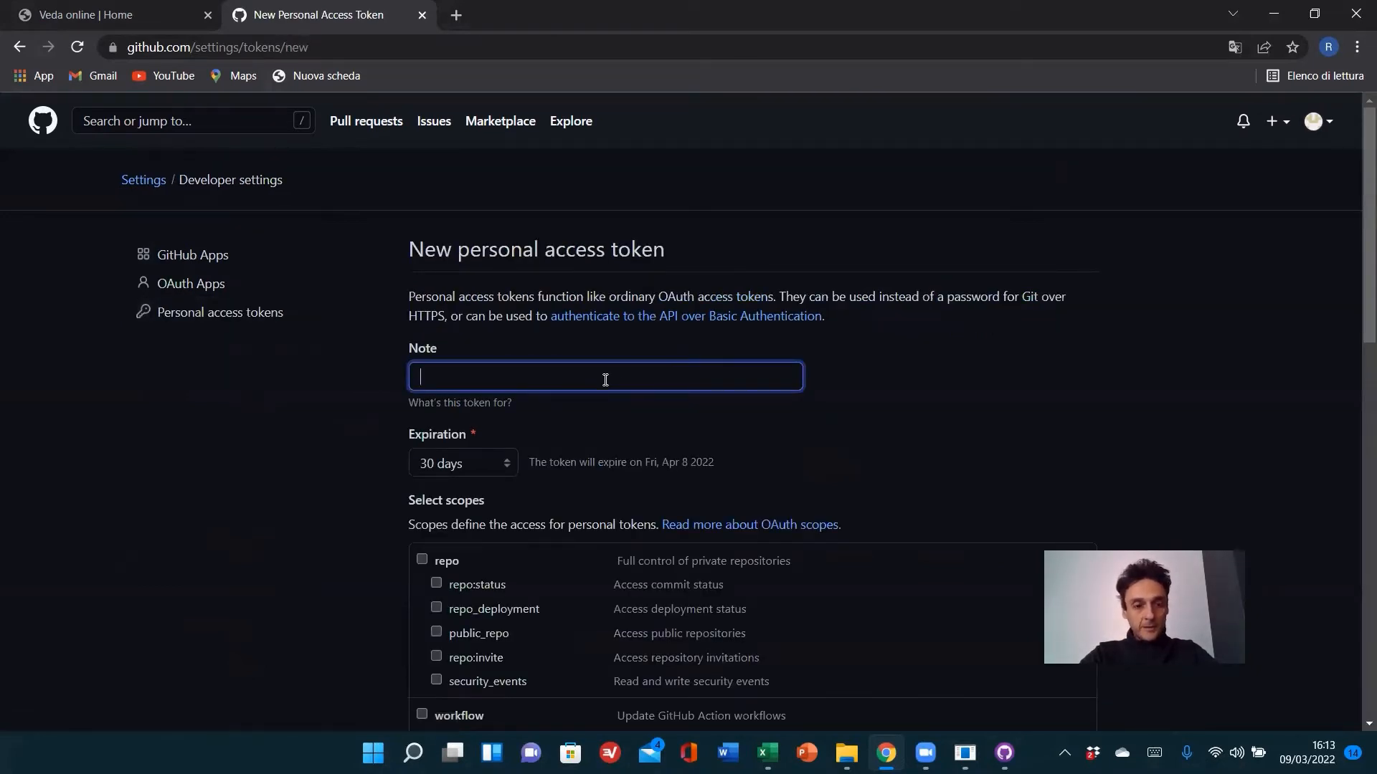
{"action": "type", "text": "Models"}
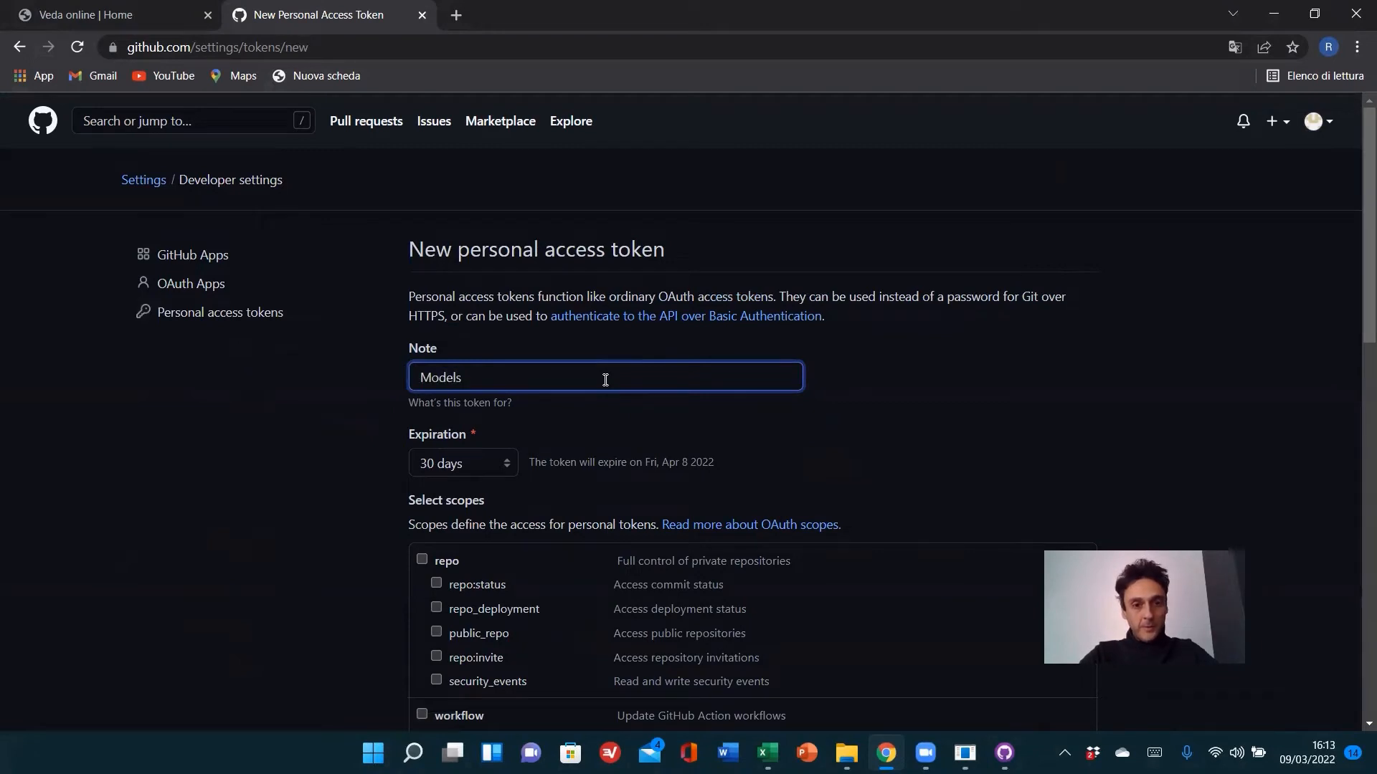
{"action": "left_click", "coordinate": [504, 464]}
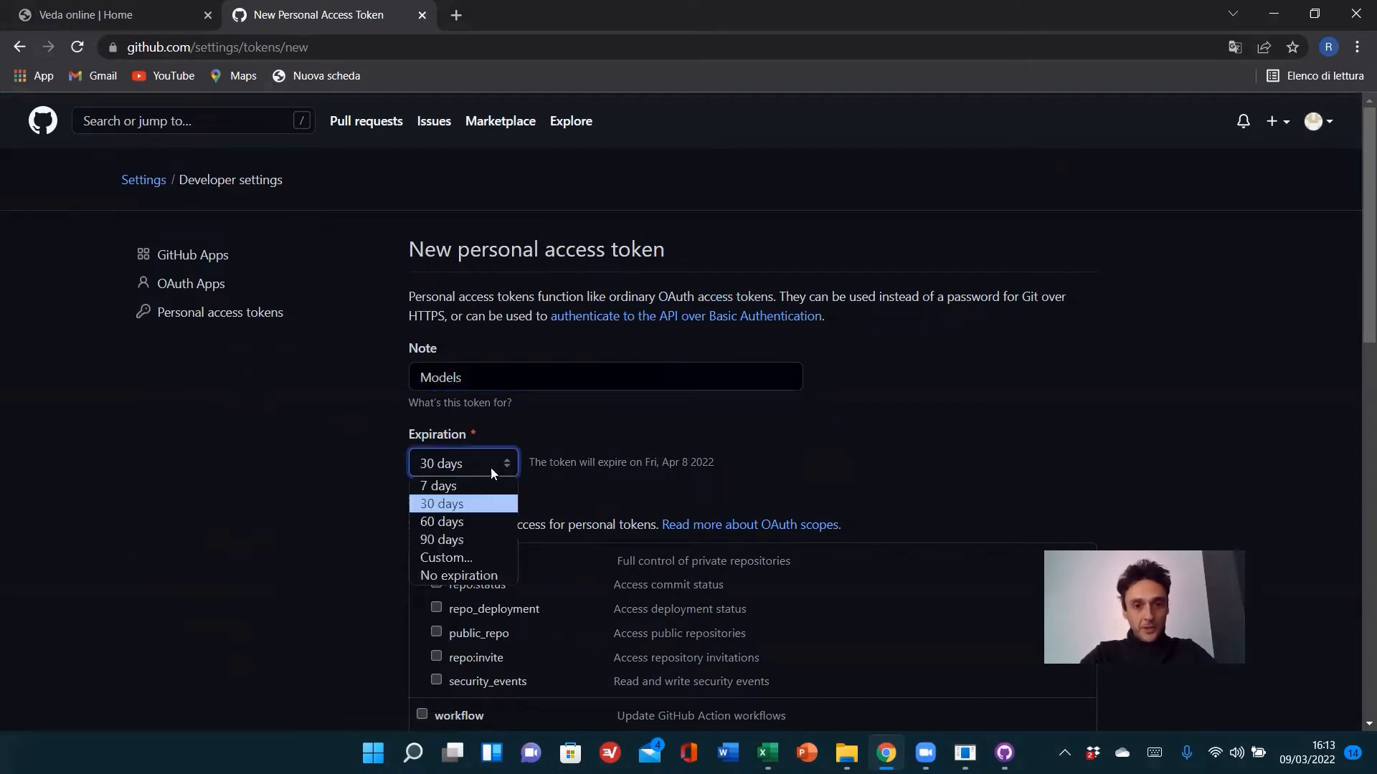
{"action": "left_click", "coordinate": [461, 487]}
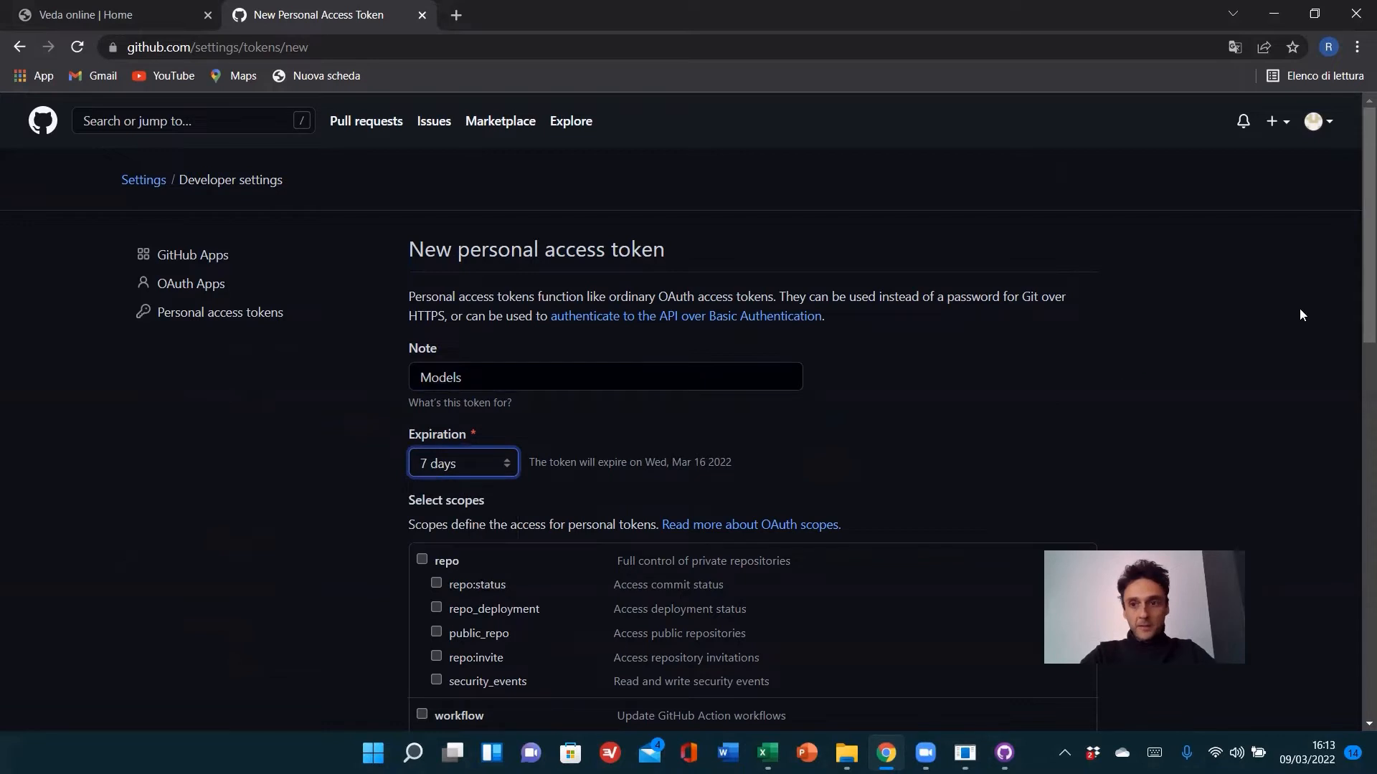
- Give the token the full repo scope, generate it and copy it
{"action": "left_click_drag", "start_coordinate": [1354, 304], "coordinate": [1354, 377]}
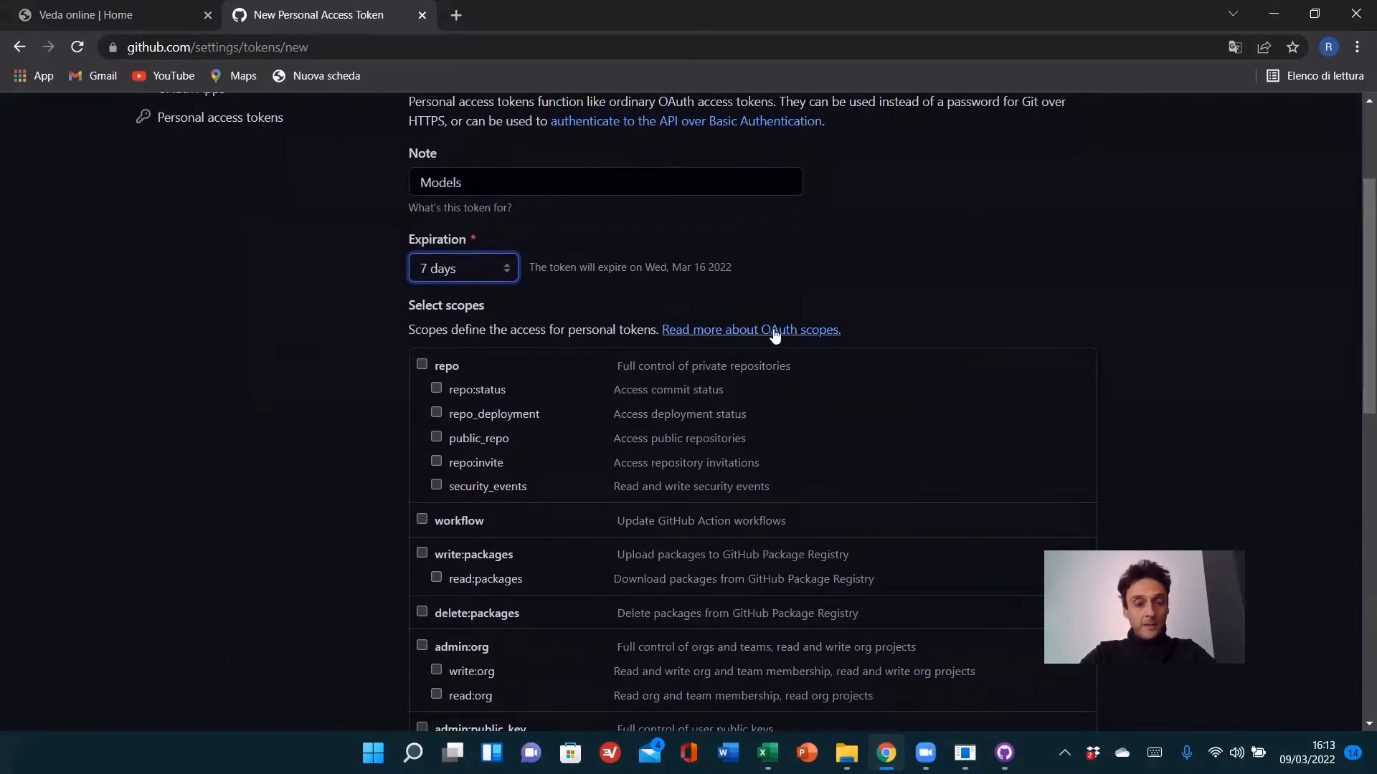
{"action": "left_click", "coordinate": [421, 365]}
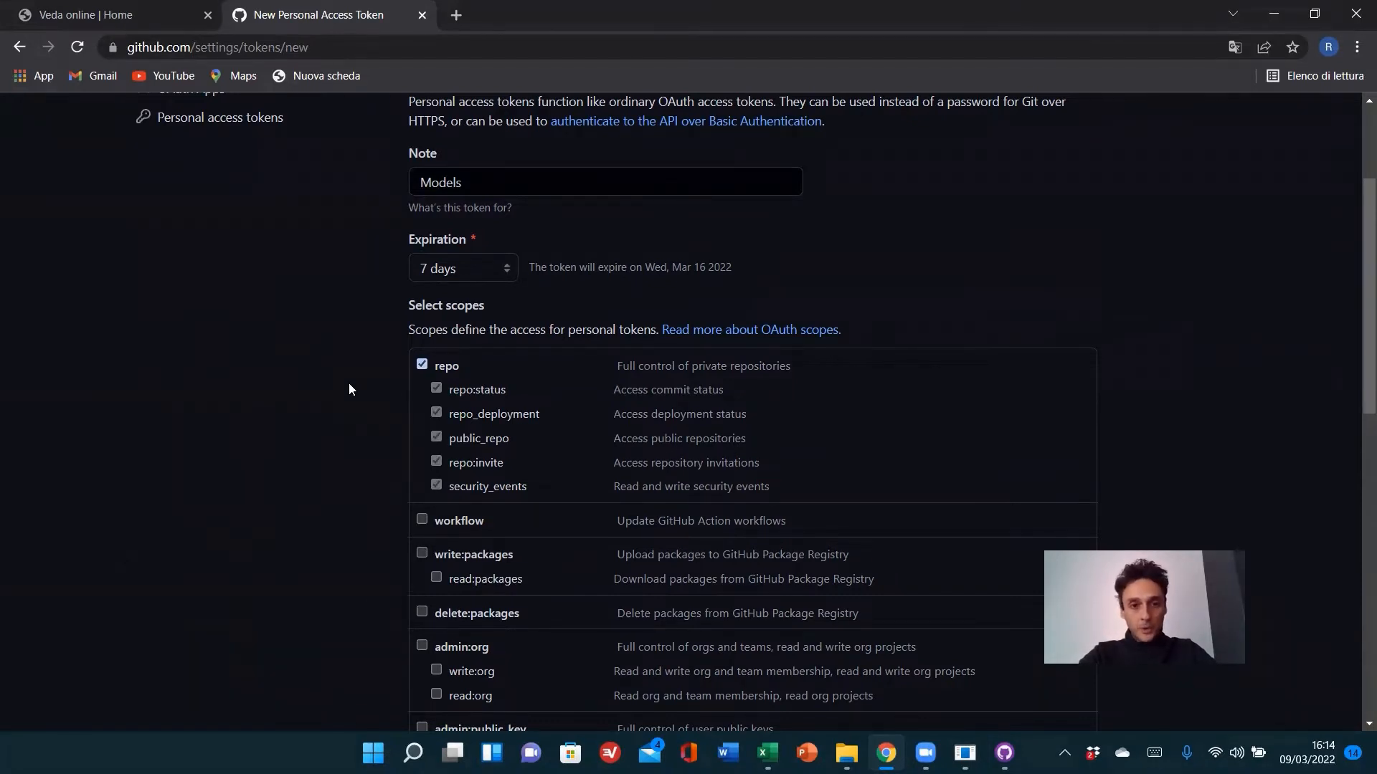
{"action": "left_click_drag", "start_coordinate": [1355, 315], "coordinate": [1353, 637]}
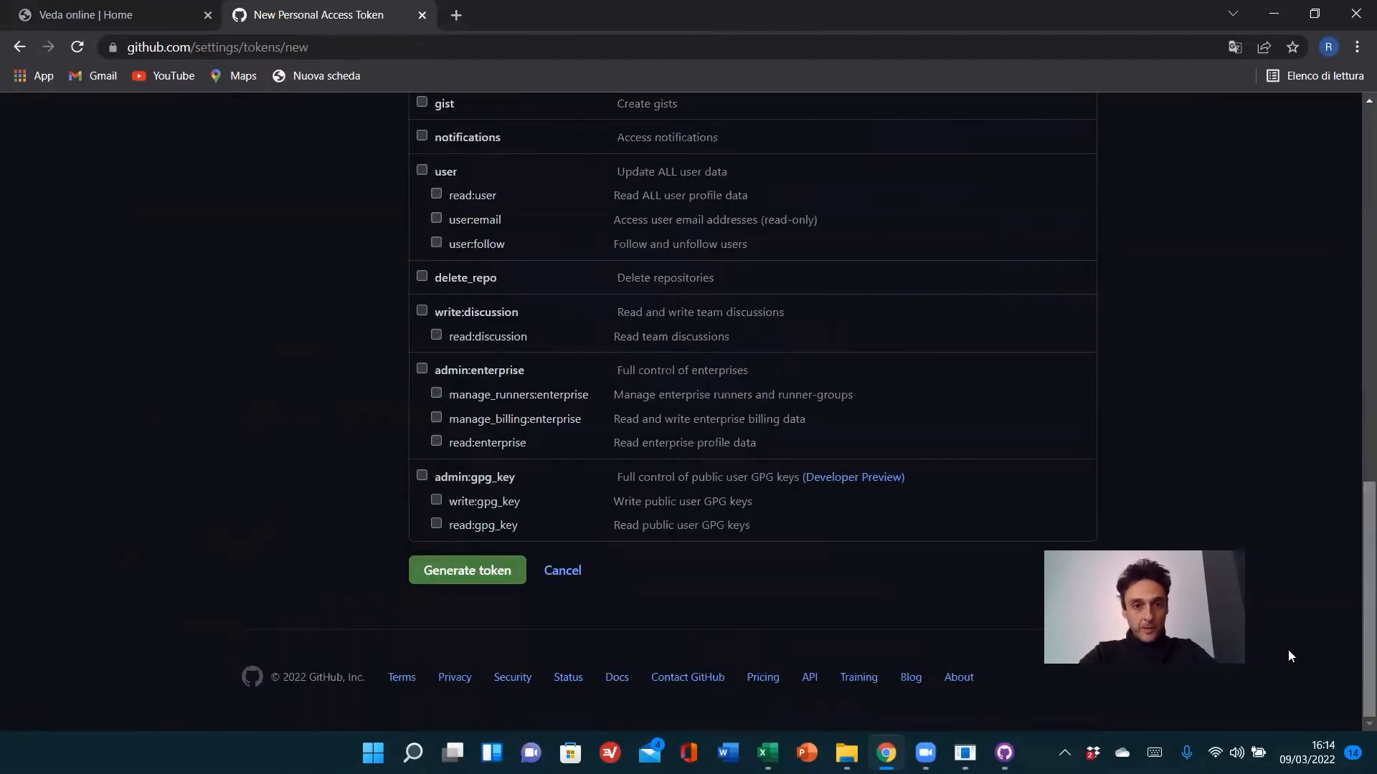
{"action": "left_click", "coordinate": [440, 574]}
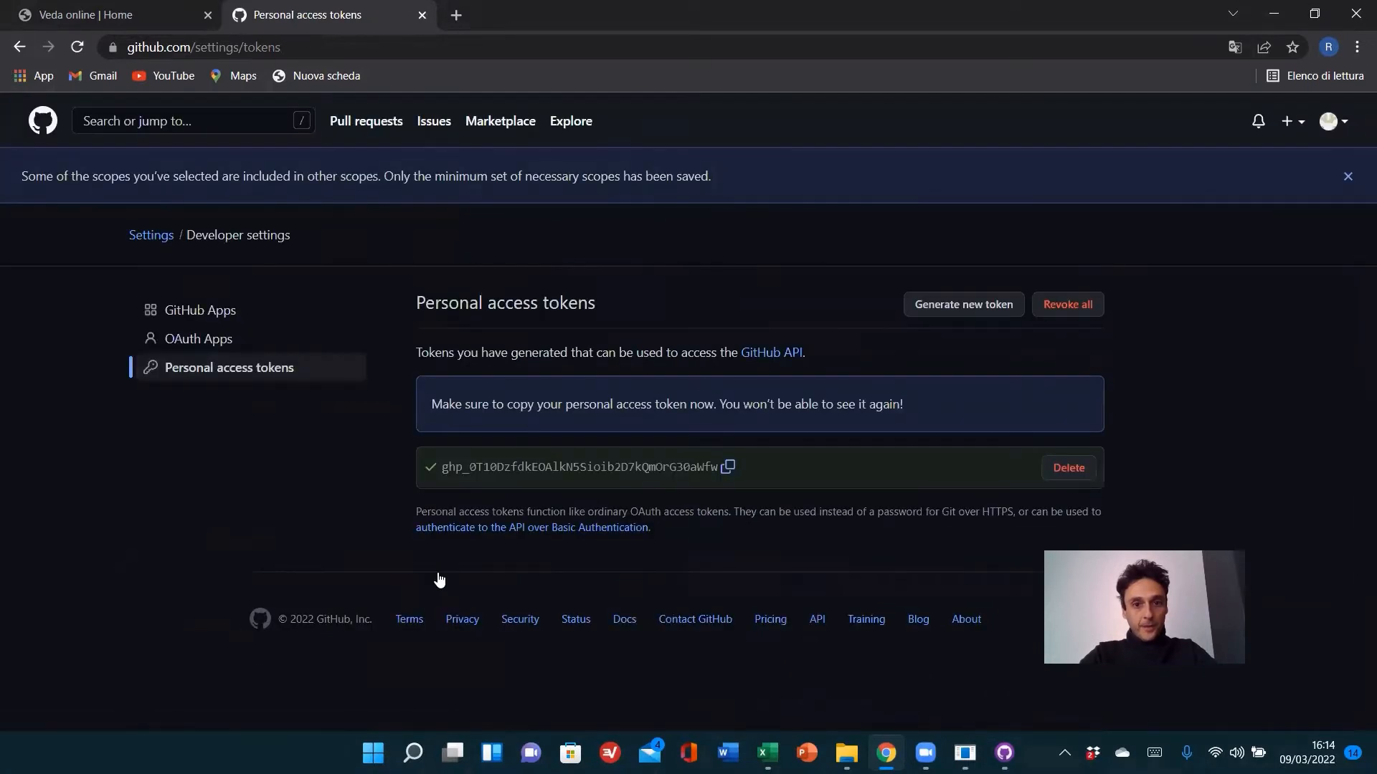
{"action": "left_click", "coordinate": [726, 469]}
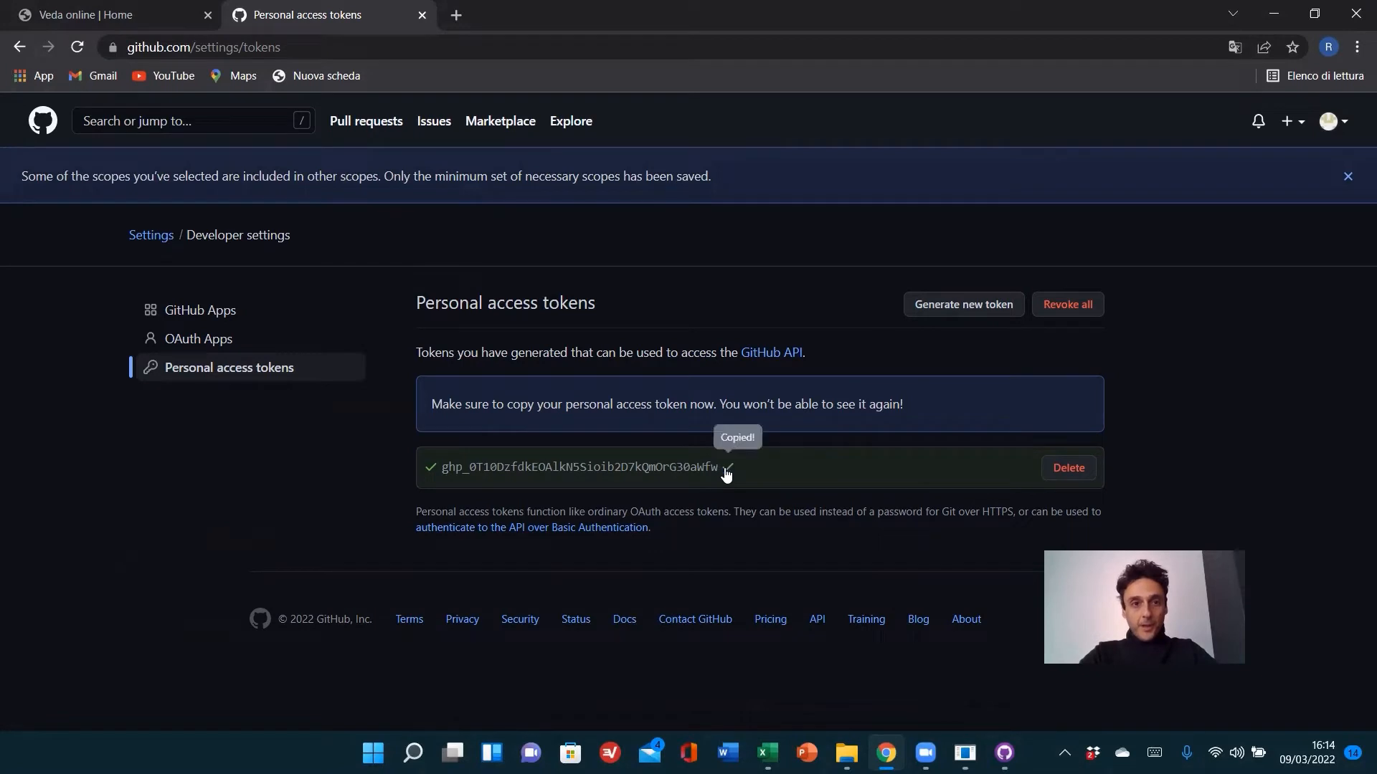
- Save the GitHub credentials in Veda online by pasting the personal access token and entering the account's user name
{"action": "left_click", "coordinate": [138, 14]}
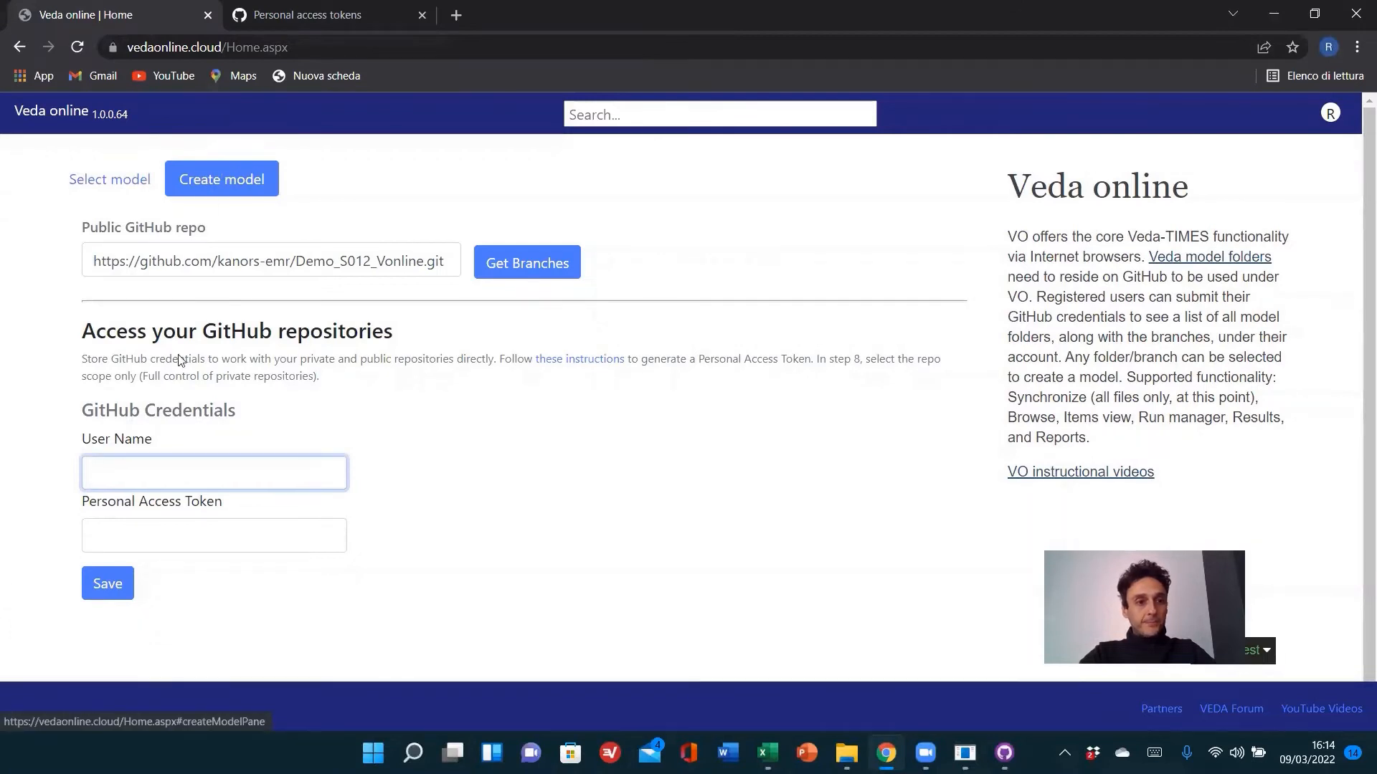
{"action": "left_click", "coordinate": [129, 536]}
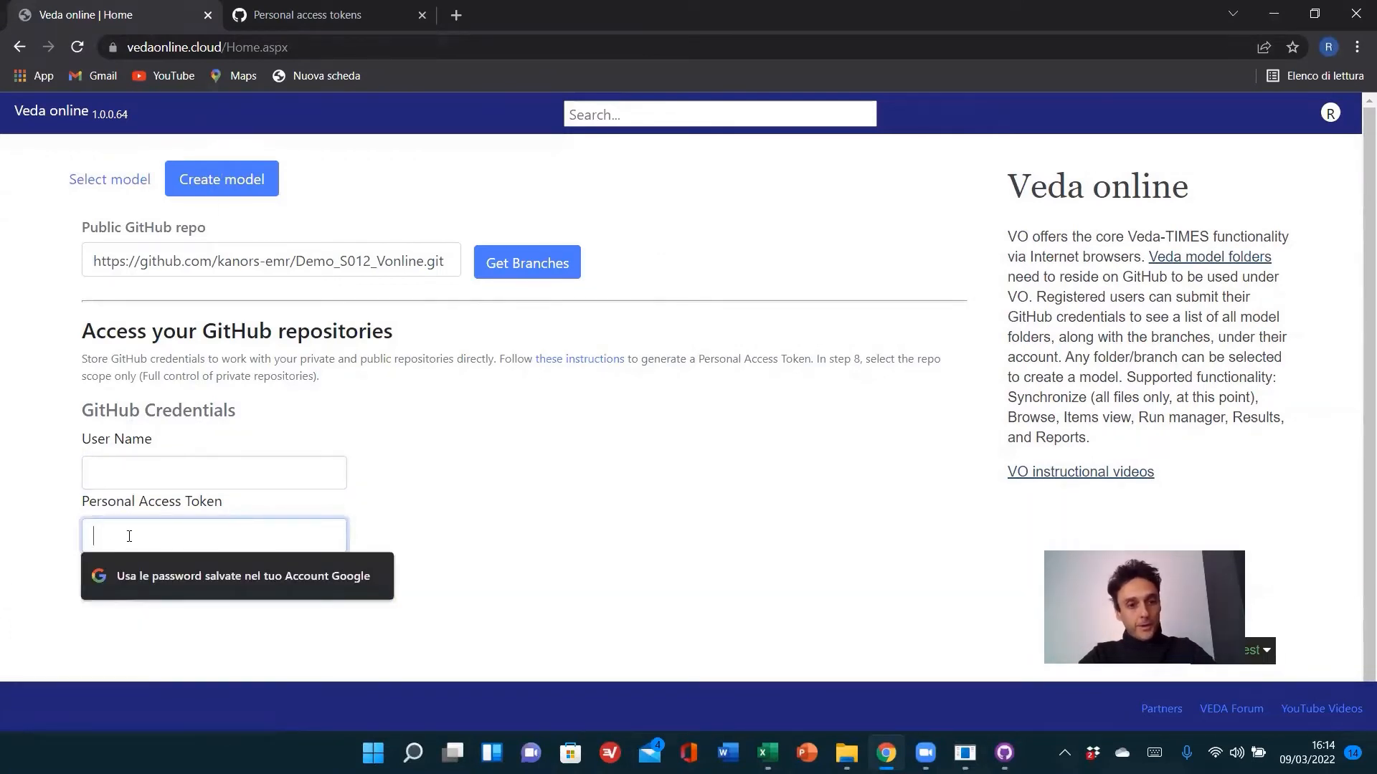
{"action": "key", "text": "ctrl+v"}
{"action": "left_click", "coordinate": [148, 476]}
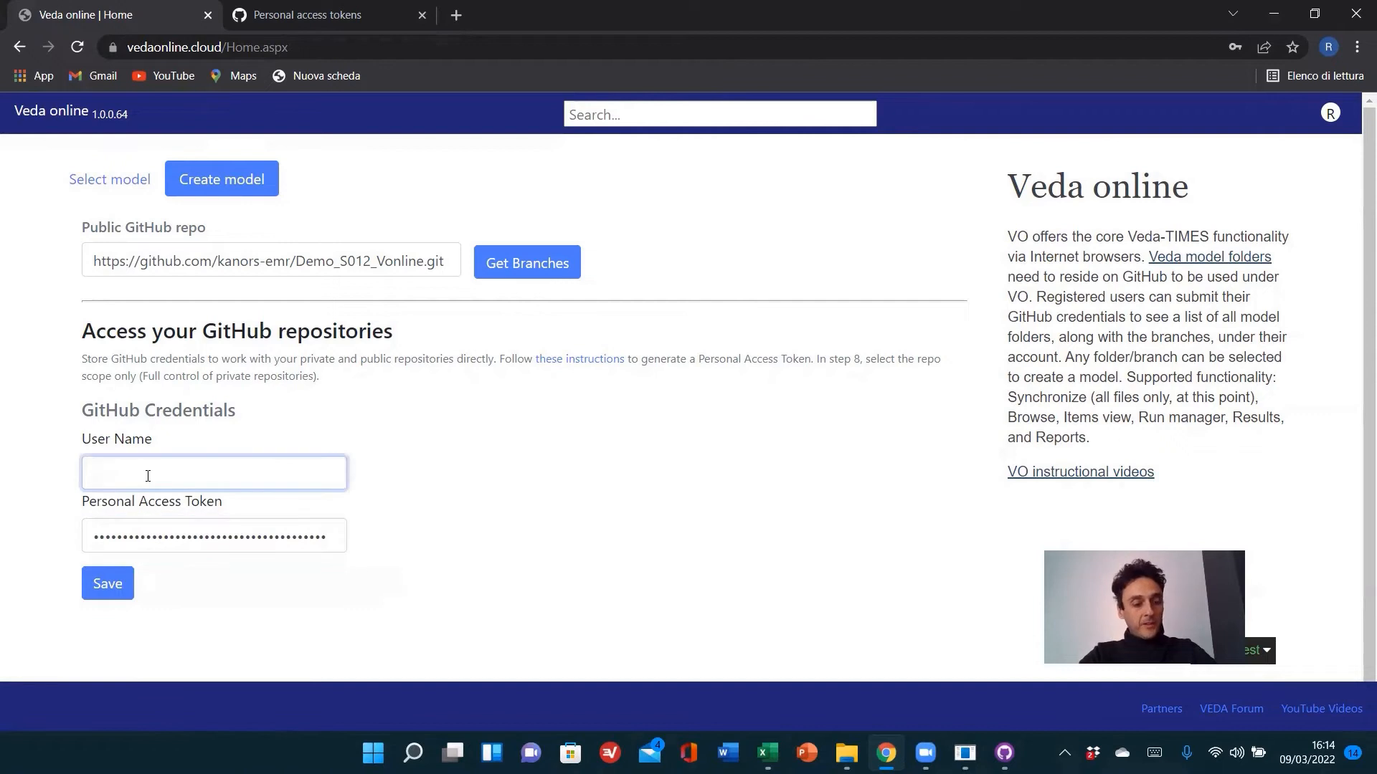
{"action": "type", "text": "RDM"}
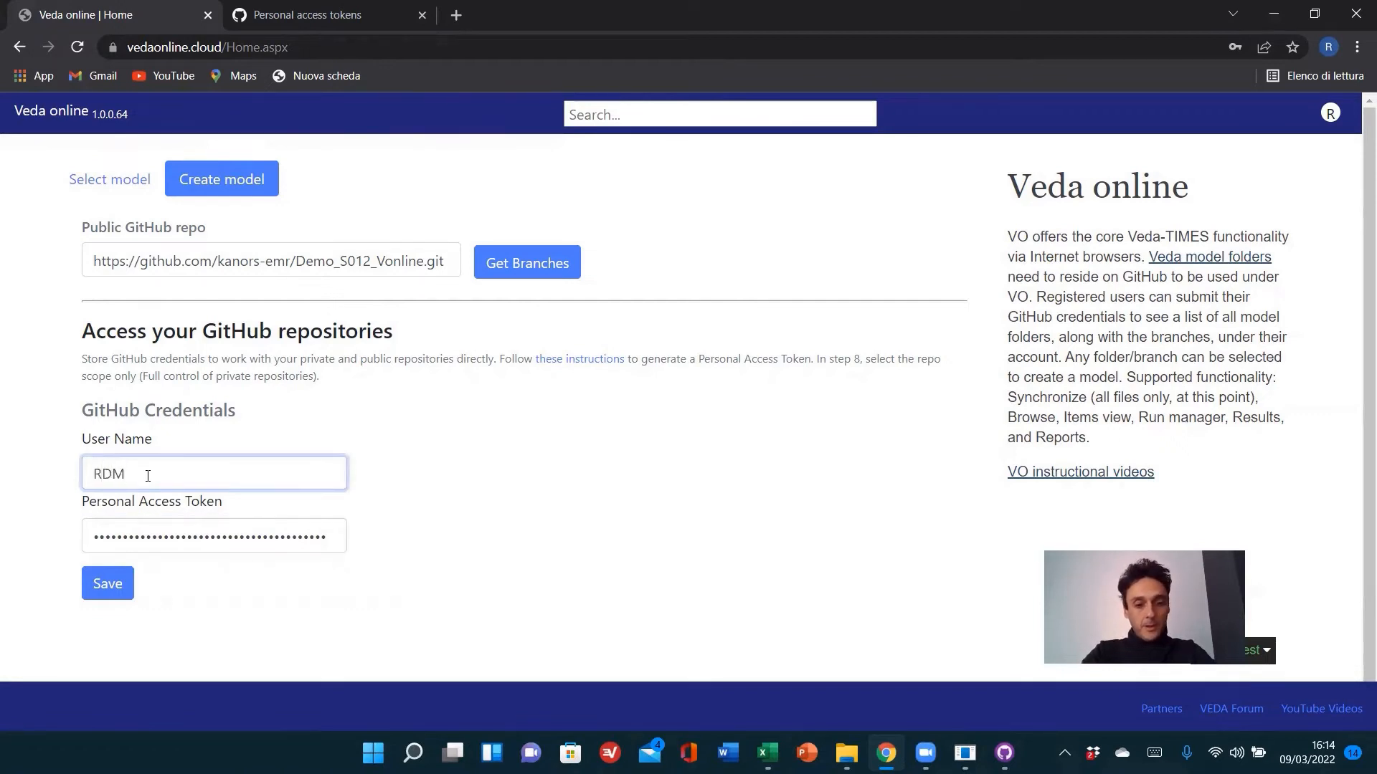
{"action": "type", "text": "git"}
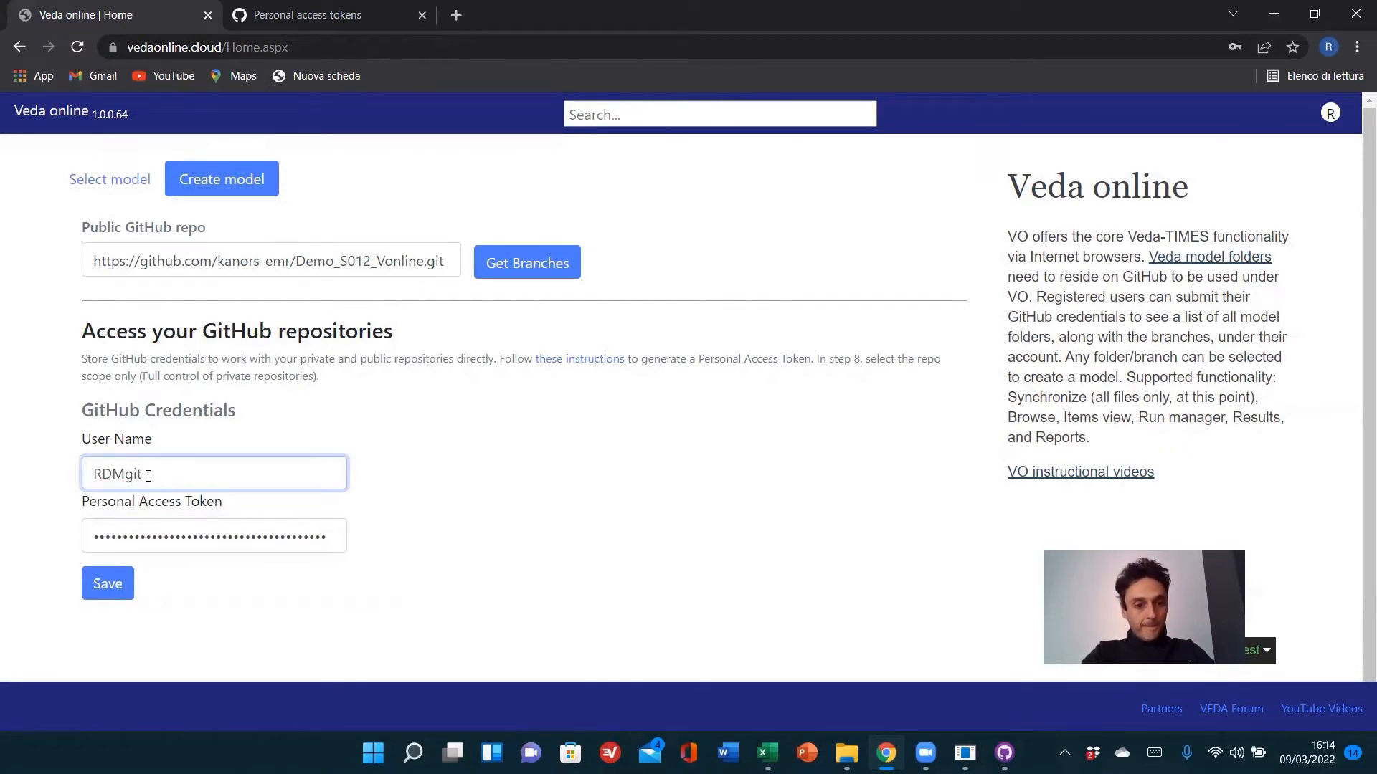
{"action": "type", "text": "77"}
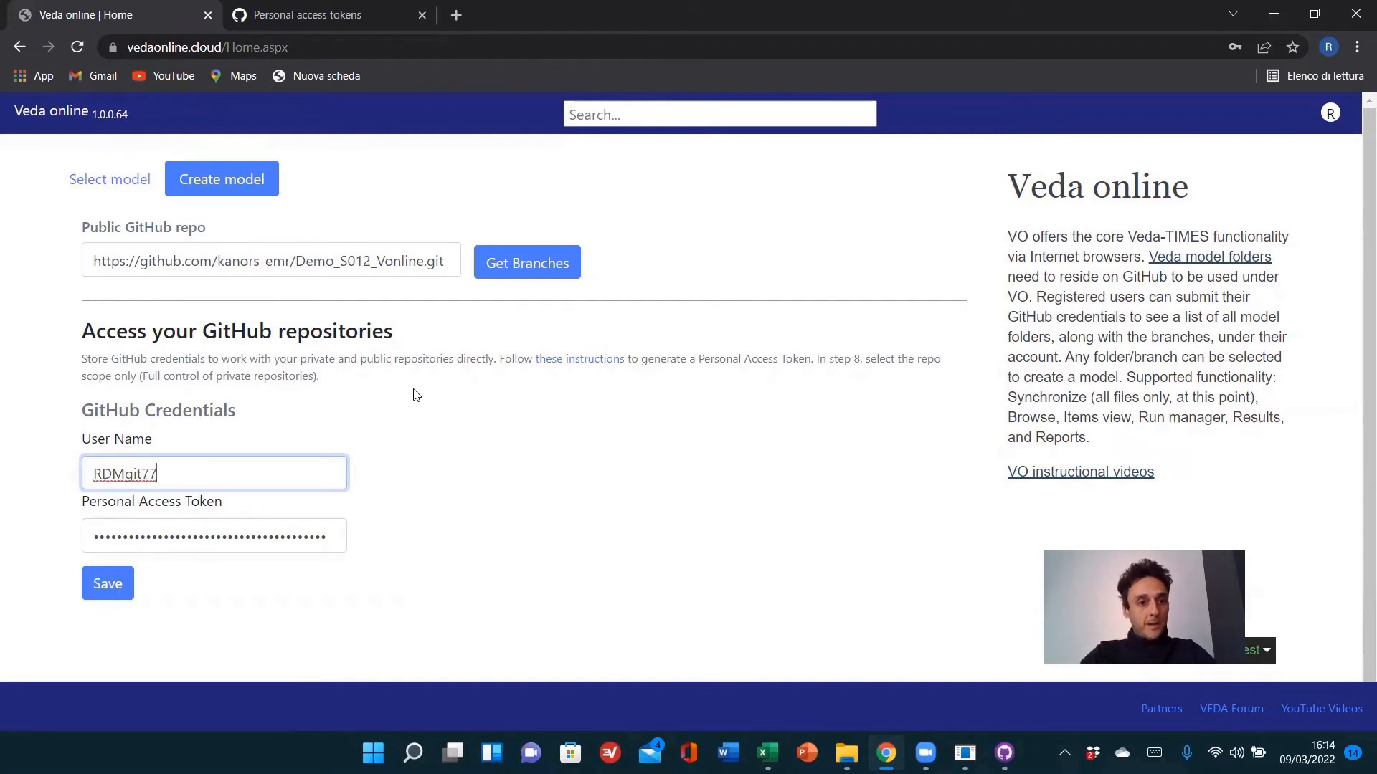
{"action": "left_click", "coordinate": [108, 586]}
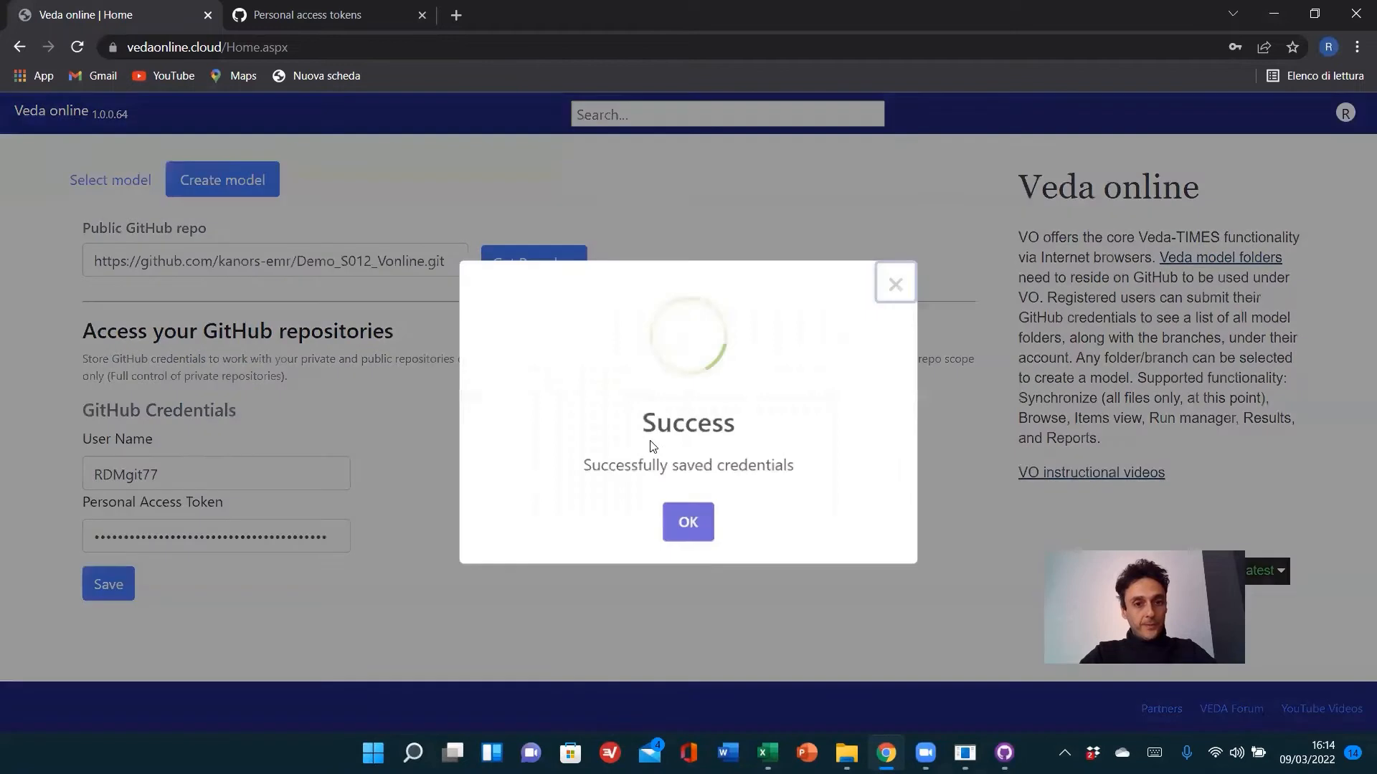
{"action": "left_click", "coordinate": [686, 523]}
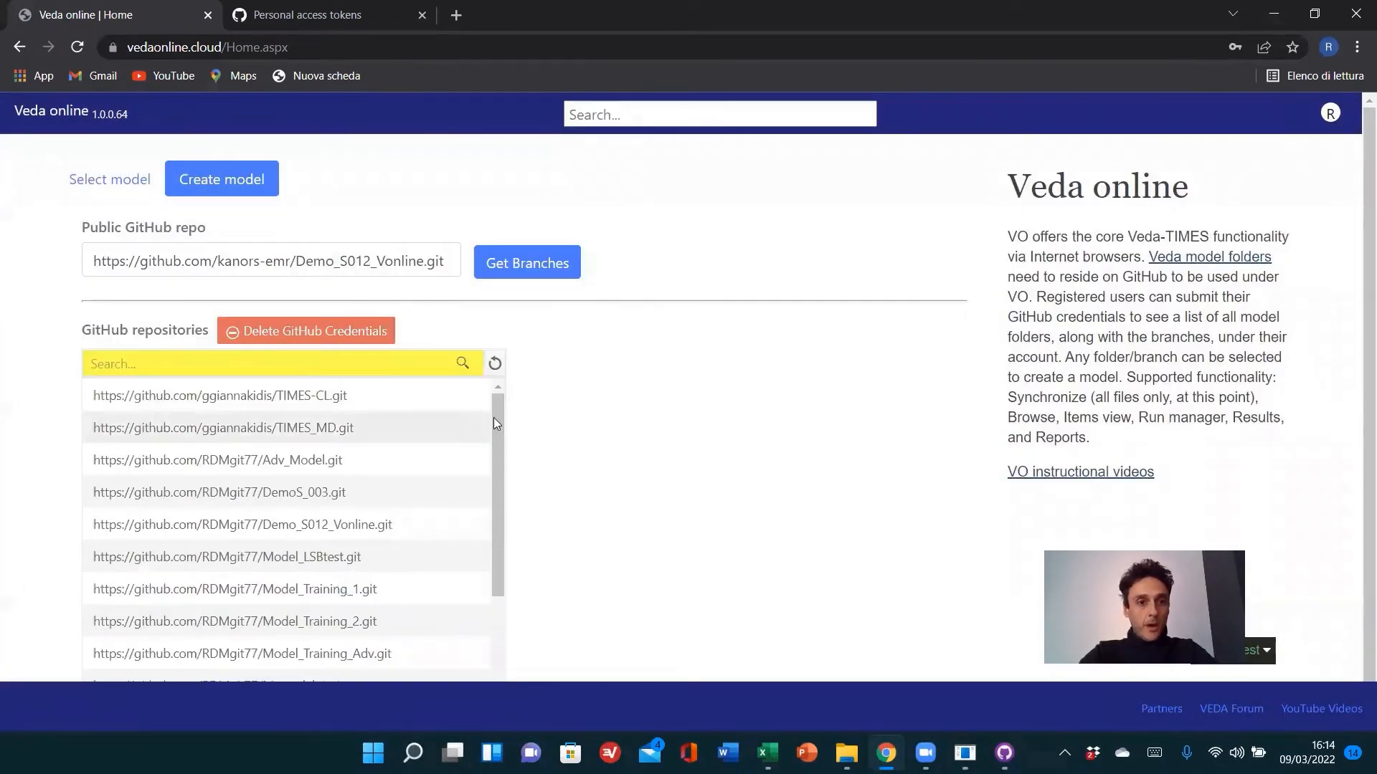
- Create a private model from the main branch of the MyModel_1.git repository
{"action": "left_click_drag", "start_coordinate": [500, 419], "coordinate": [514, 553]}
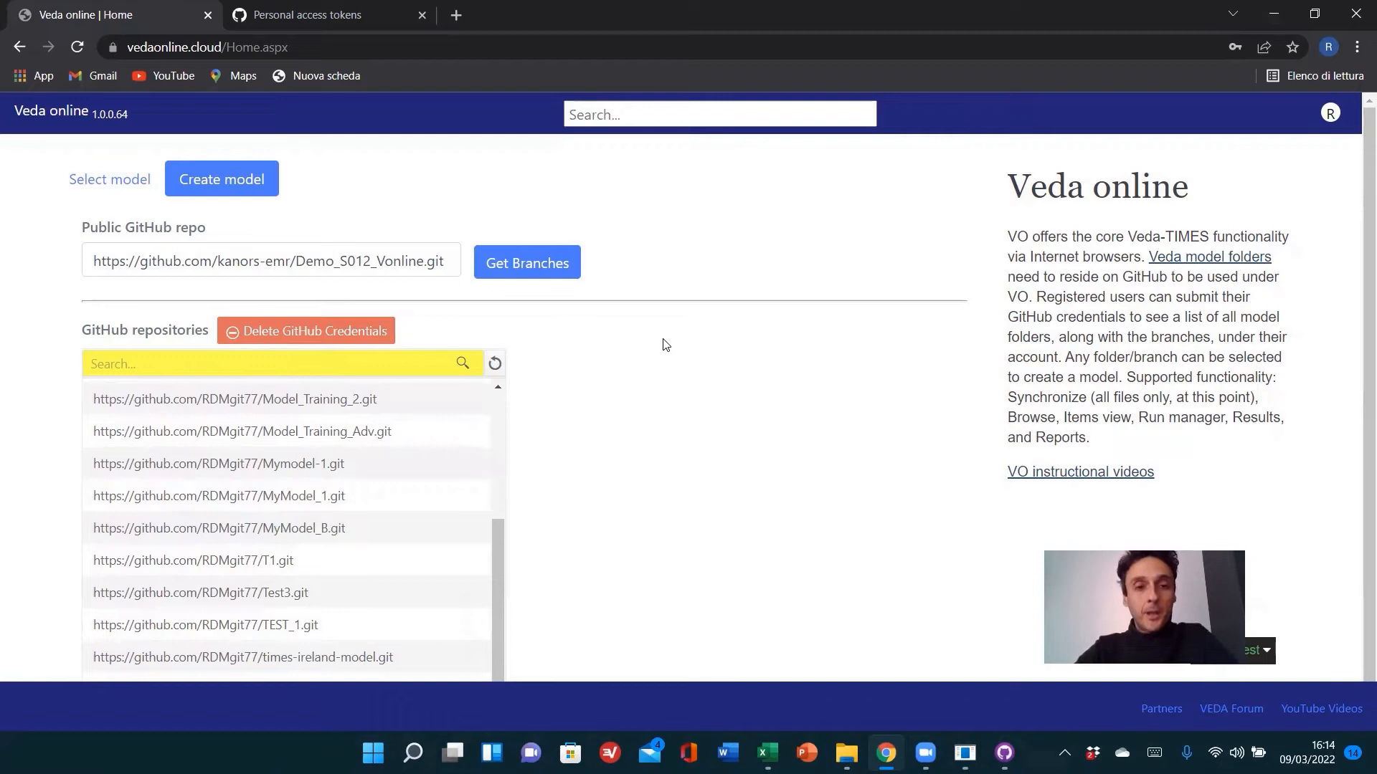
{"action": "left_click", "coordinate": [99, 179]}
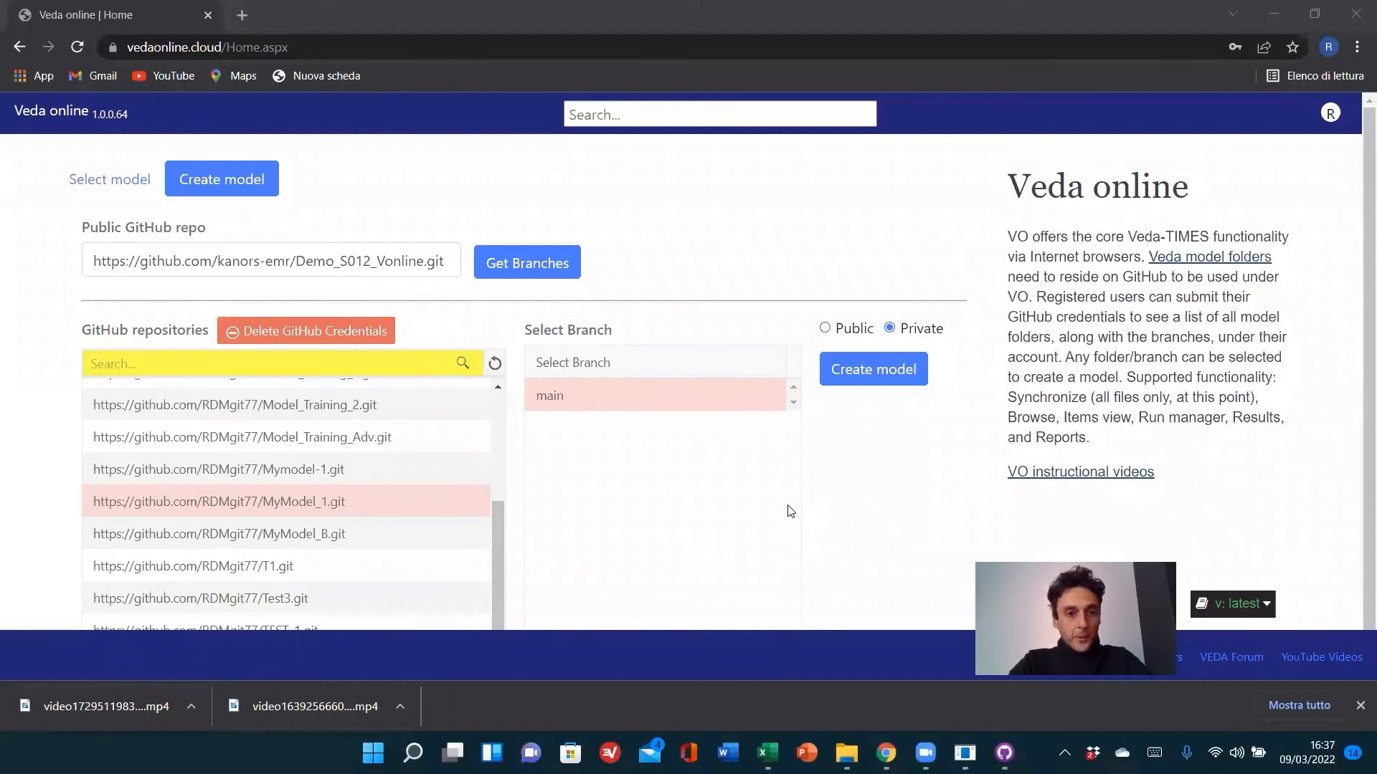
{"action": "left_click", "coordinate": [350, 505]}
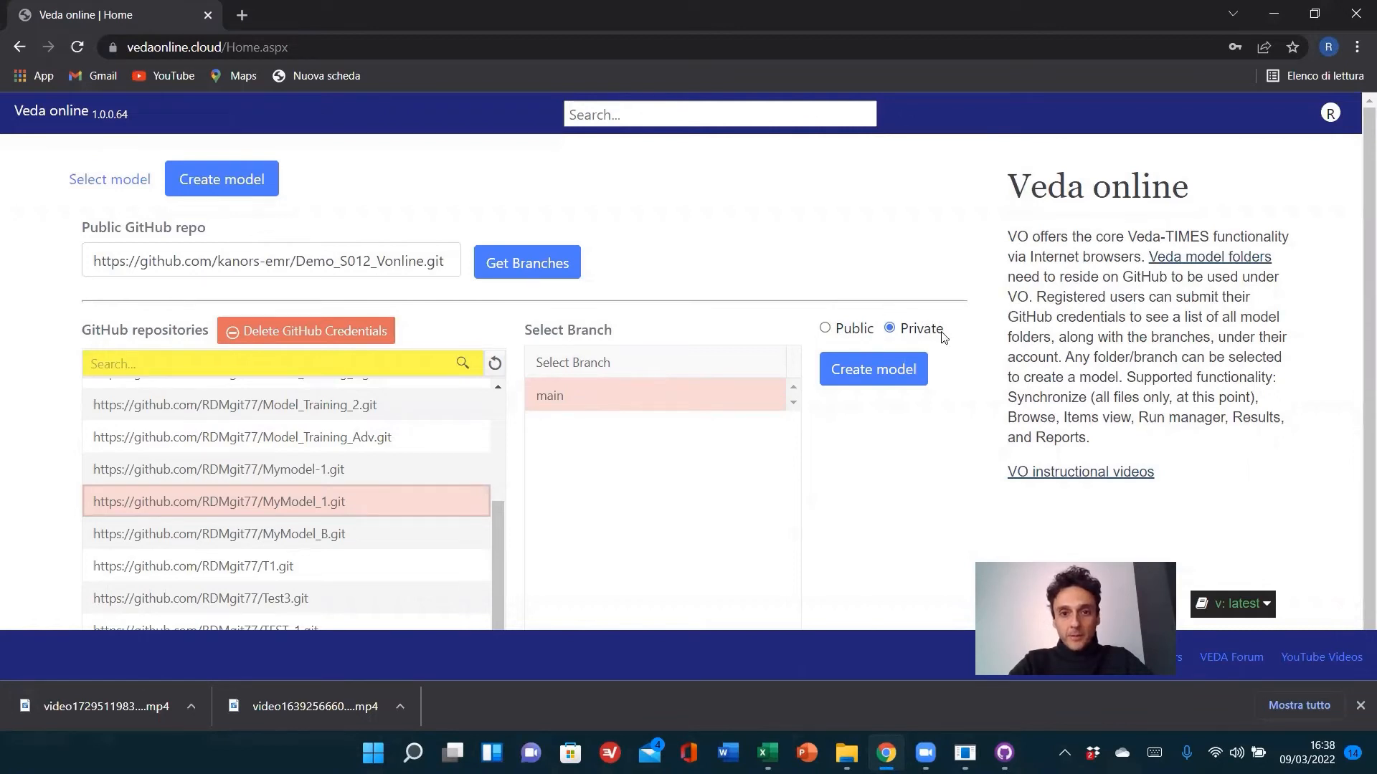
{"action": "left_click", "coordinate": [874, 370]}
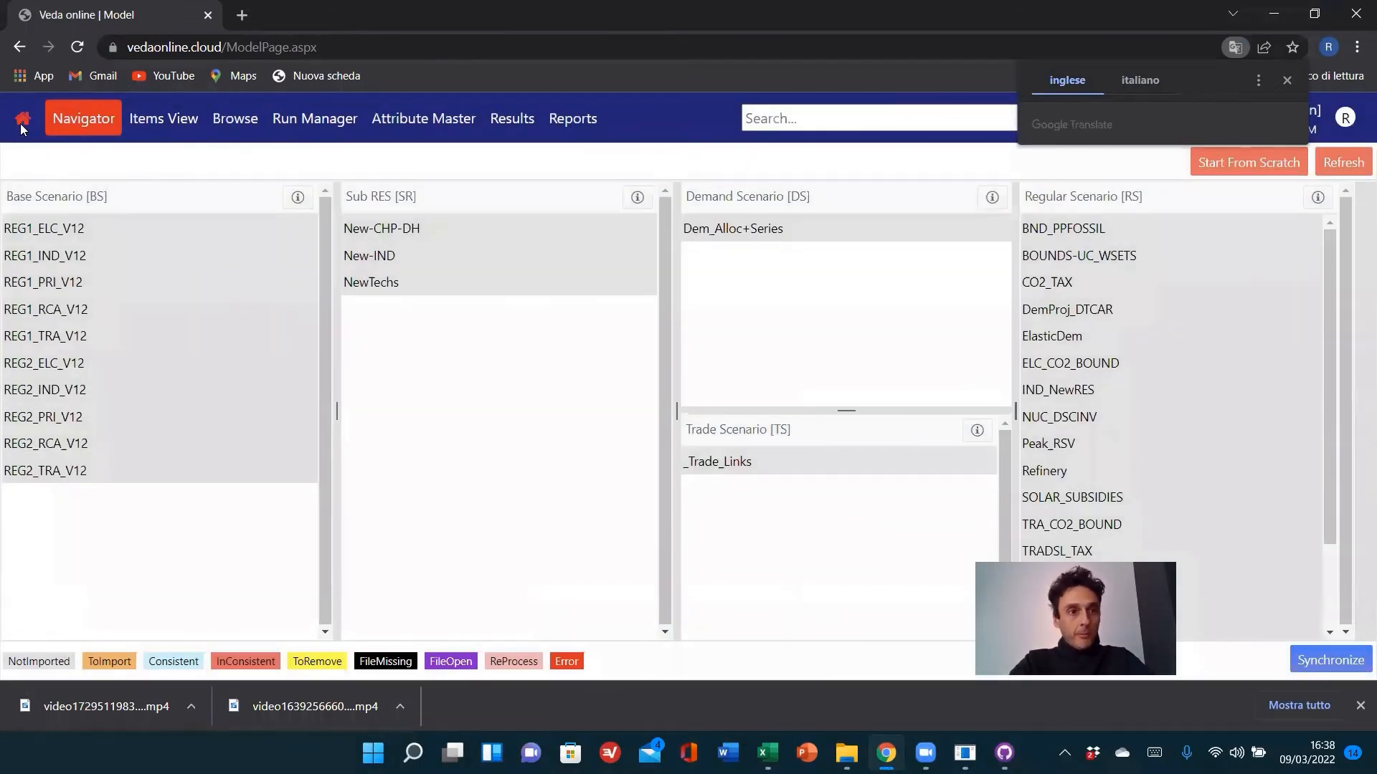
- Return to the Veda online home page, open MyModel_1 from the model list and synchronize it
{"action": "left_click", "coordinate": [22, 121]}
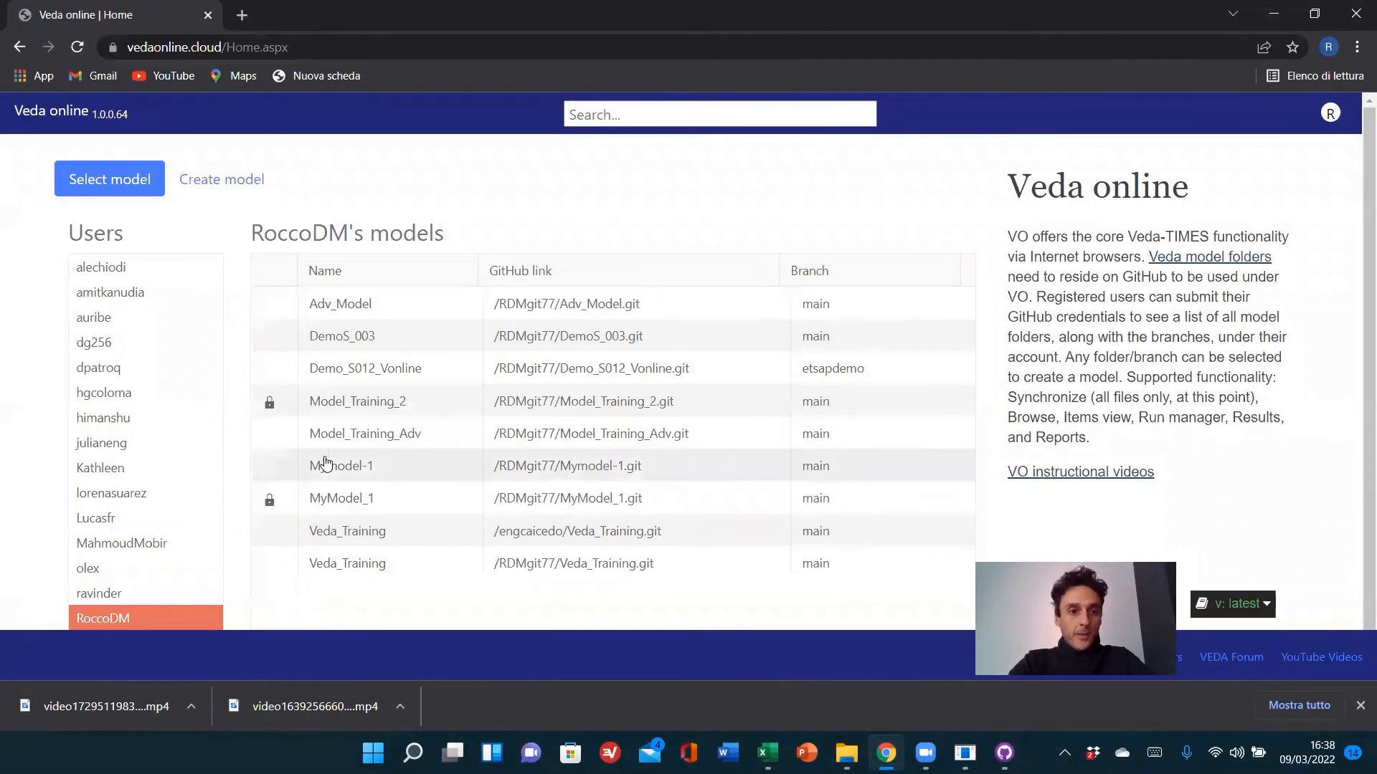
{"action": "left_click", "coordinate": [374, 499]}
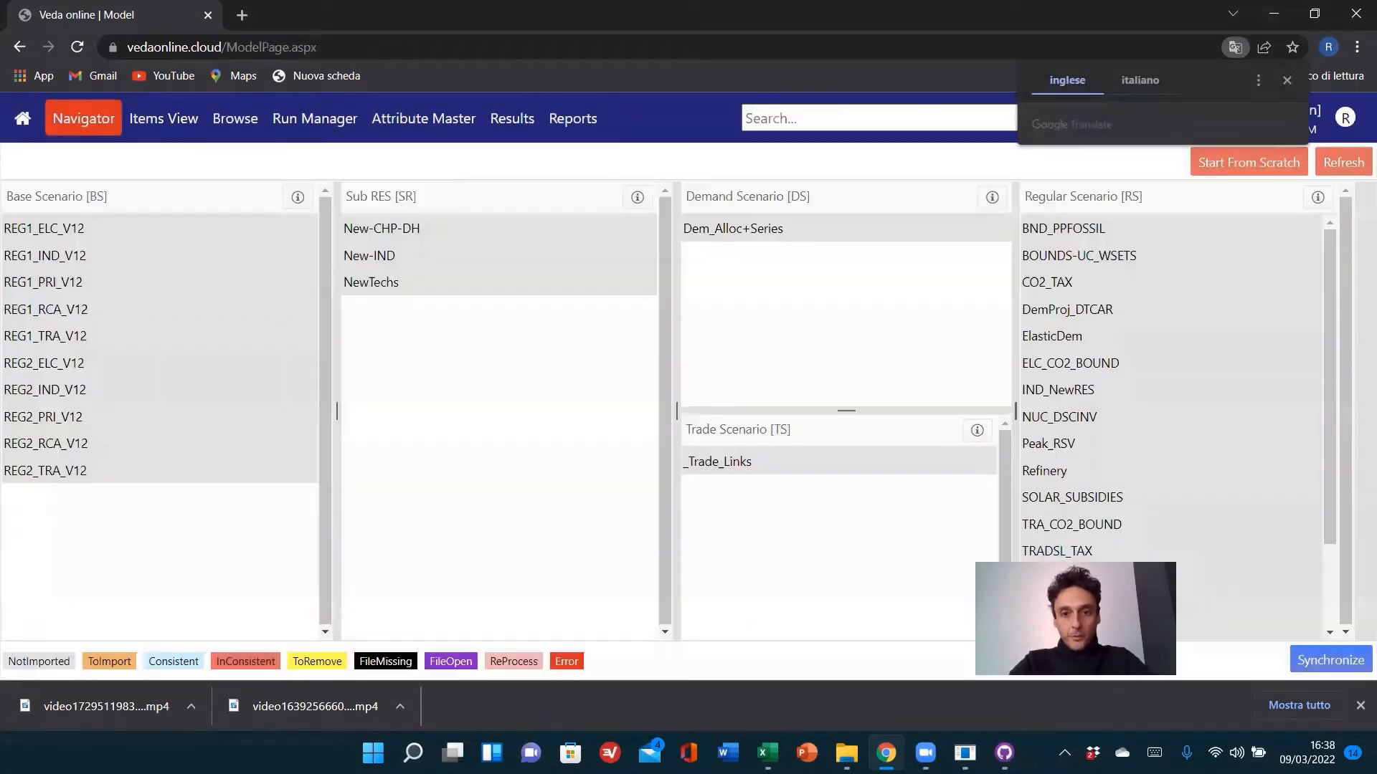
{"action": "left_click", "coordinate": [1323, 661]}
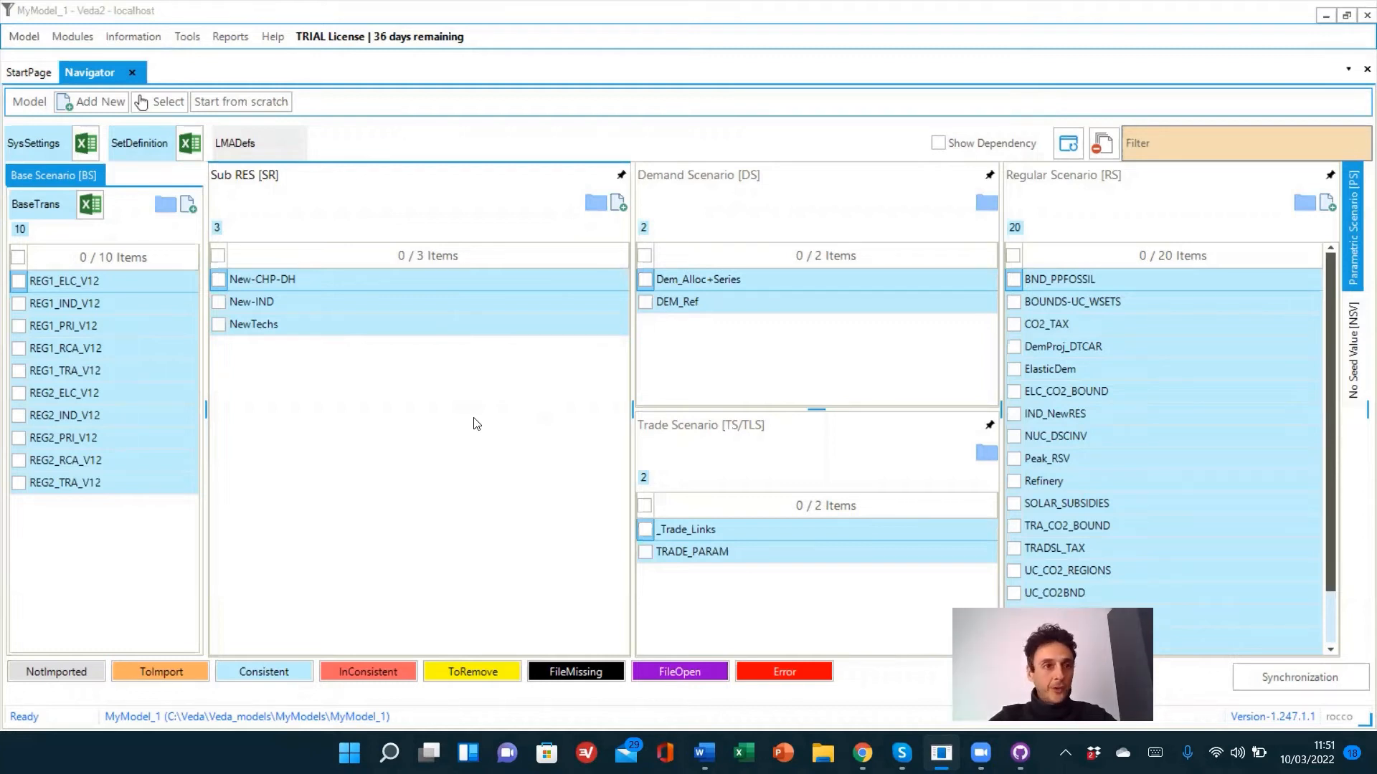
- In Veda2, browse the data of process ELCRNWIN01, filtering the processes by win, and inspect its 2005 NCAP_COST value for REG1
{"action": "left_click", "coordinate": [73, 36]}
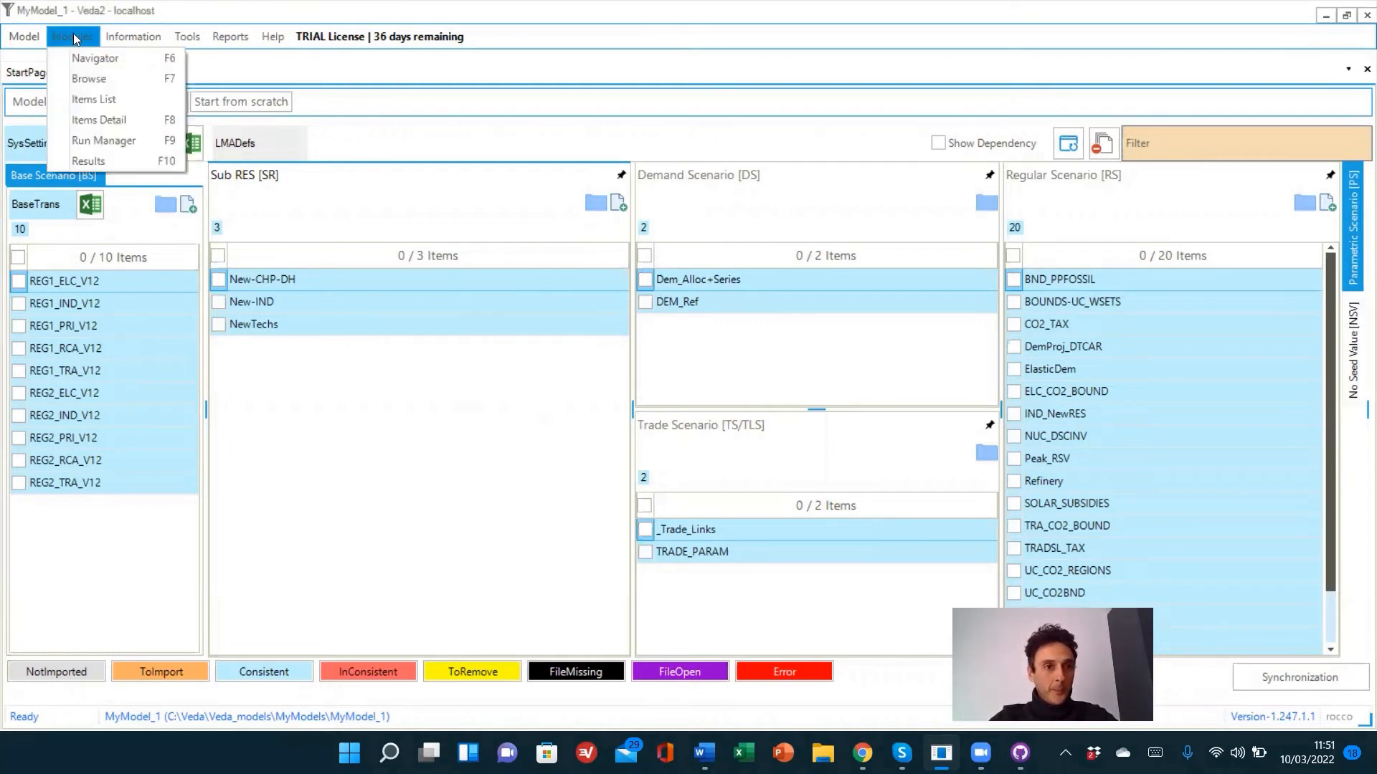
{"action": "left_click", "coordinate": [97, 66]}
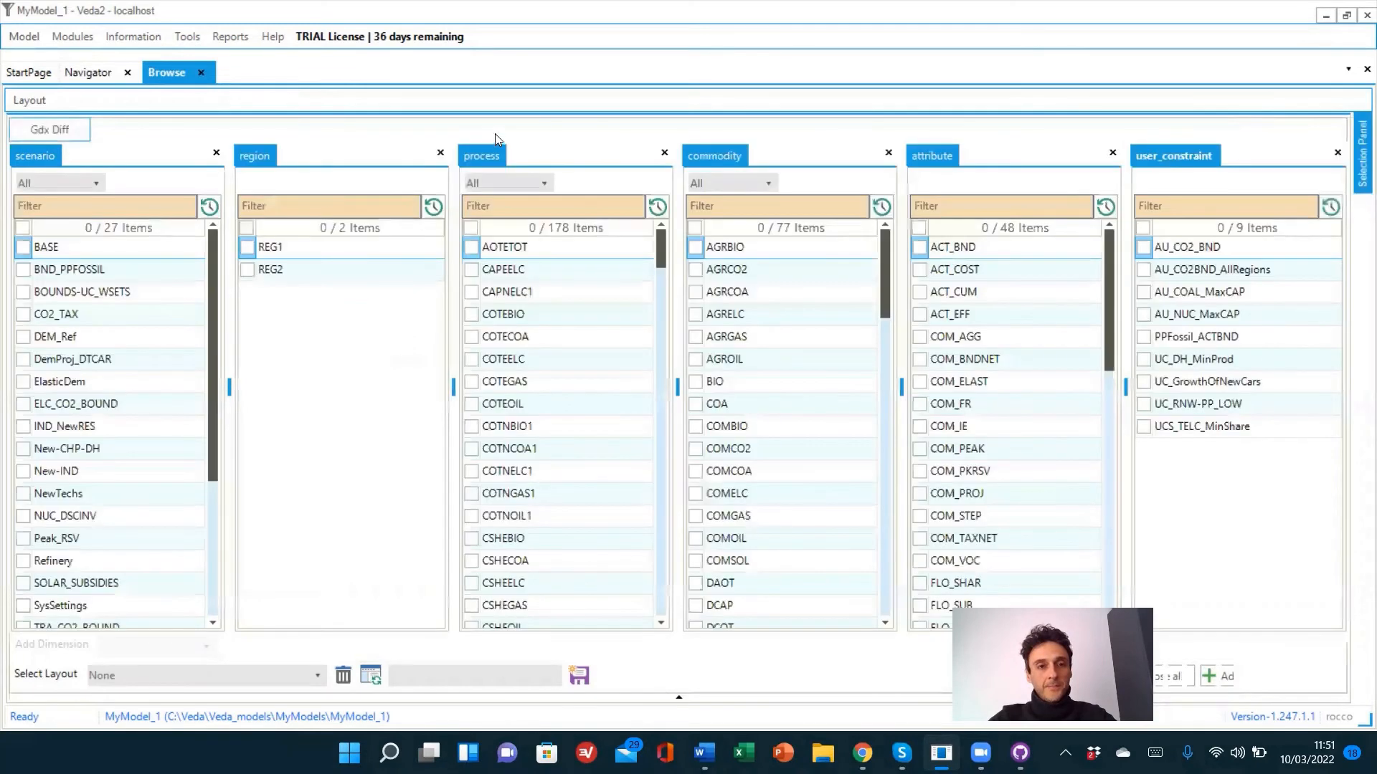
{"action": "left_click", "coordinate": [529, 202]}
{"action": "type", "text": "win"}
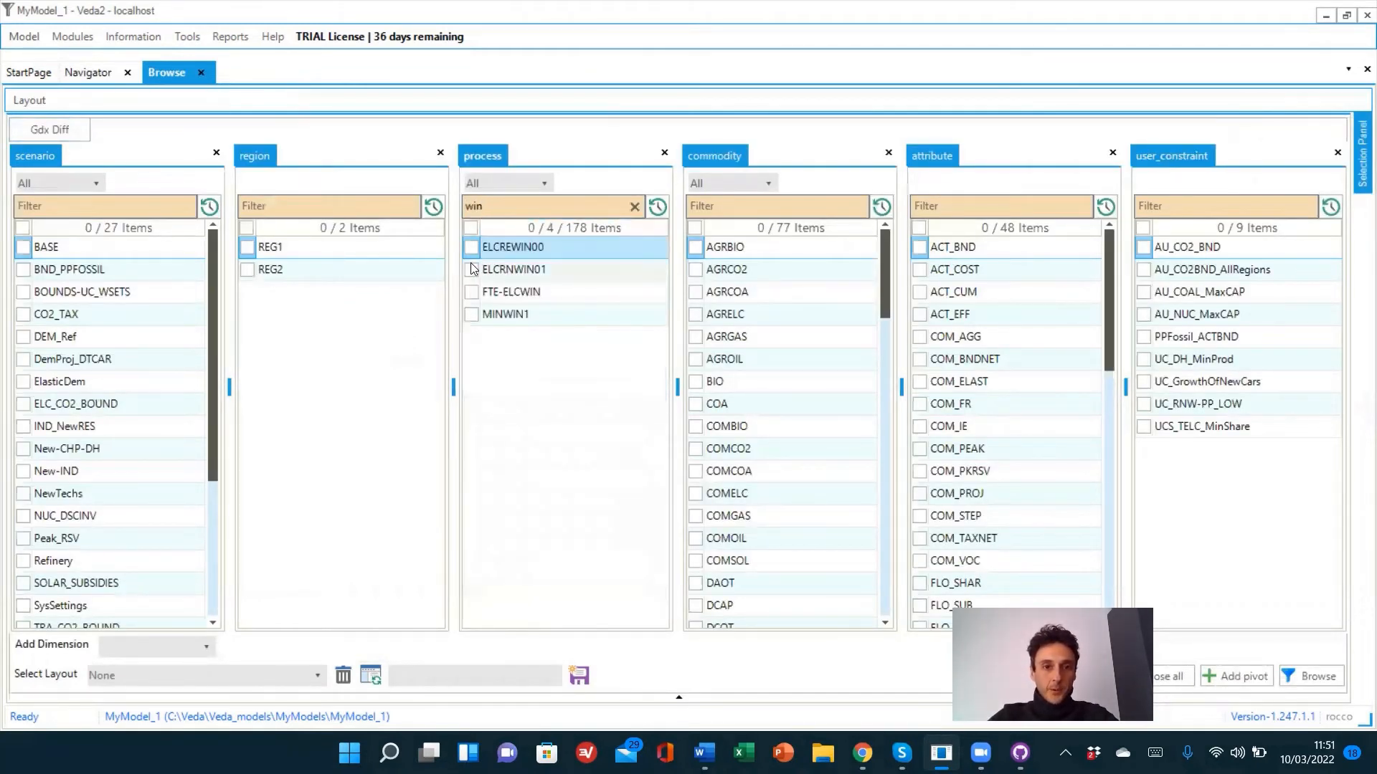
{"action": "left_click", "coordinate": [471, 271]}
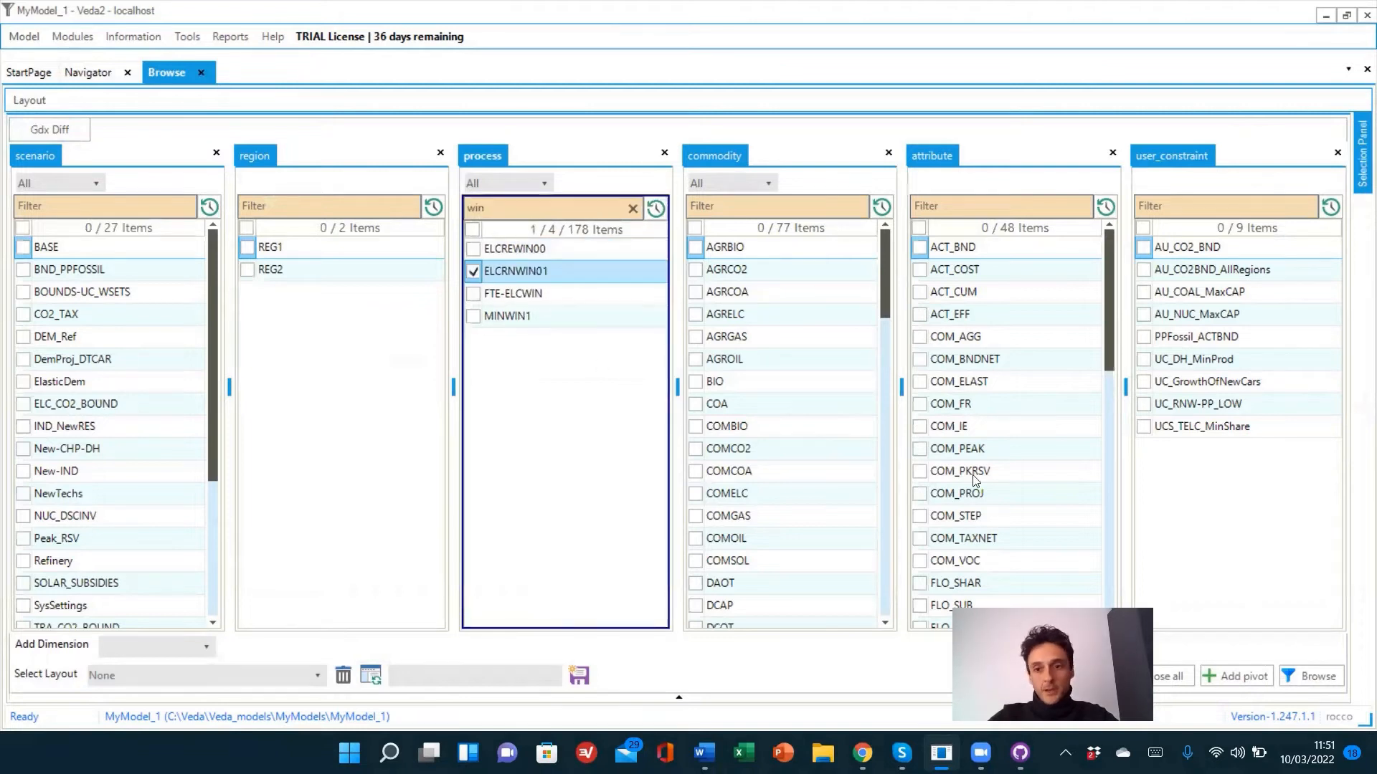
{"action": "left_click", "coordinate": [1309, 676]}
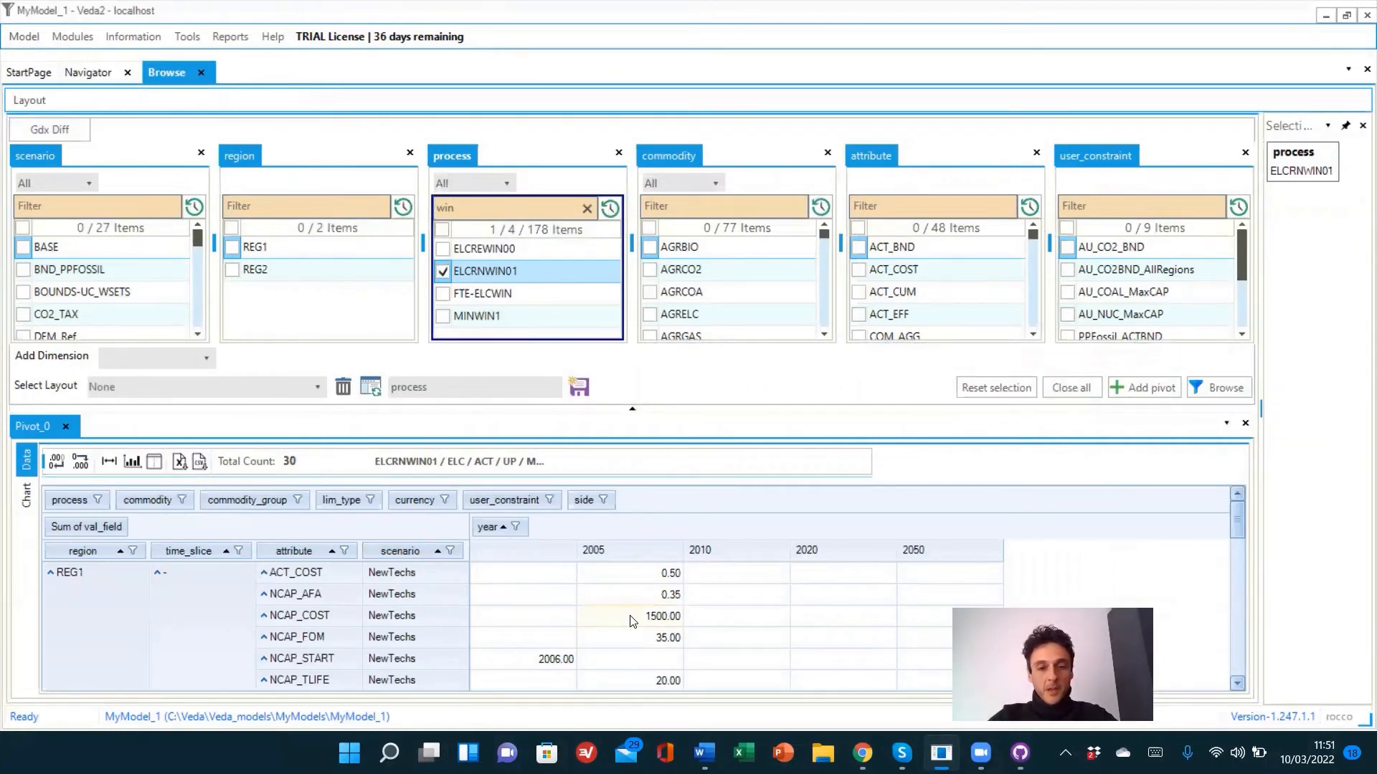
{"action": "mouse_move", "coordinate": [633, 621]}
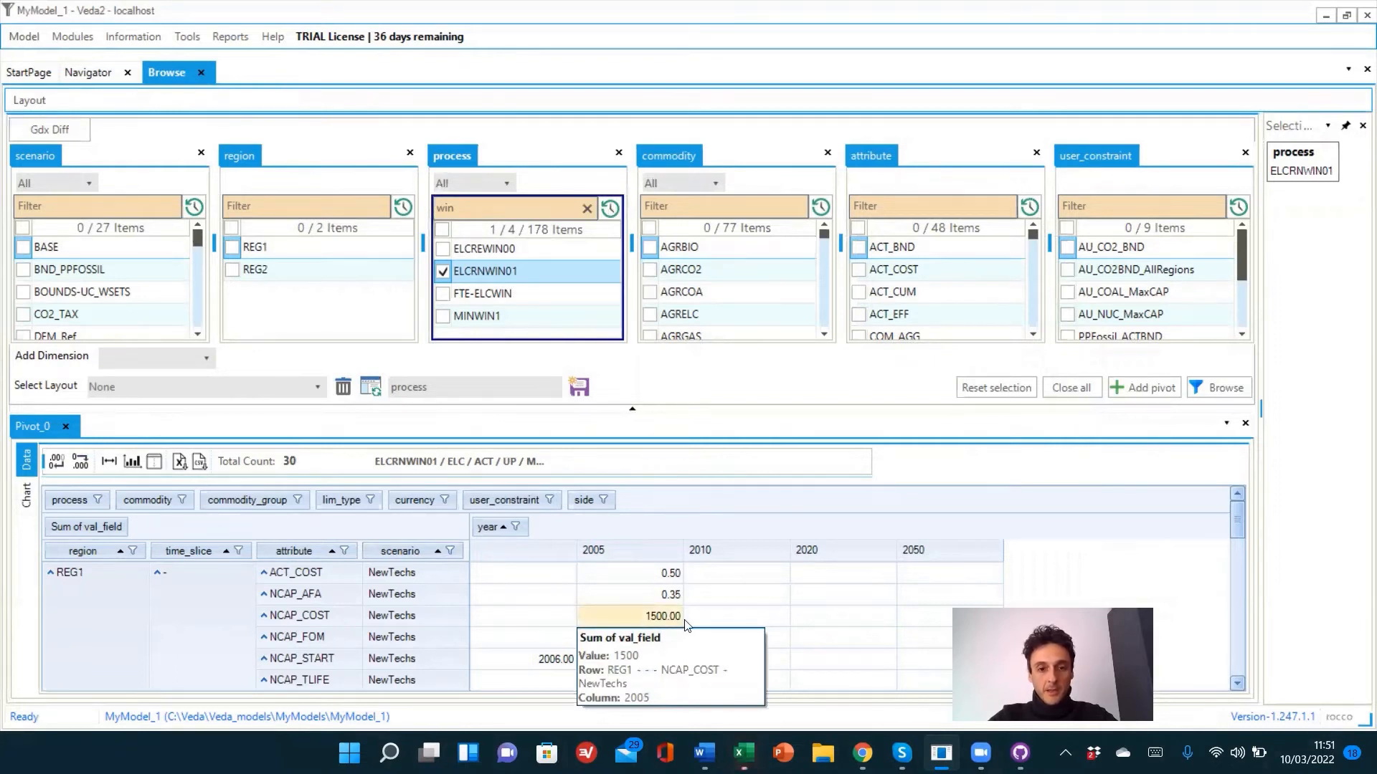
- Switch to the SubRES_NewTechs workbook in Excel, set ELCRNWIN01's cost in cell I23 to =1500*1.25, save and close the workbook
{"action": "left_click", "coordinate": [743, 751]}
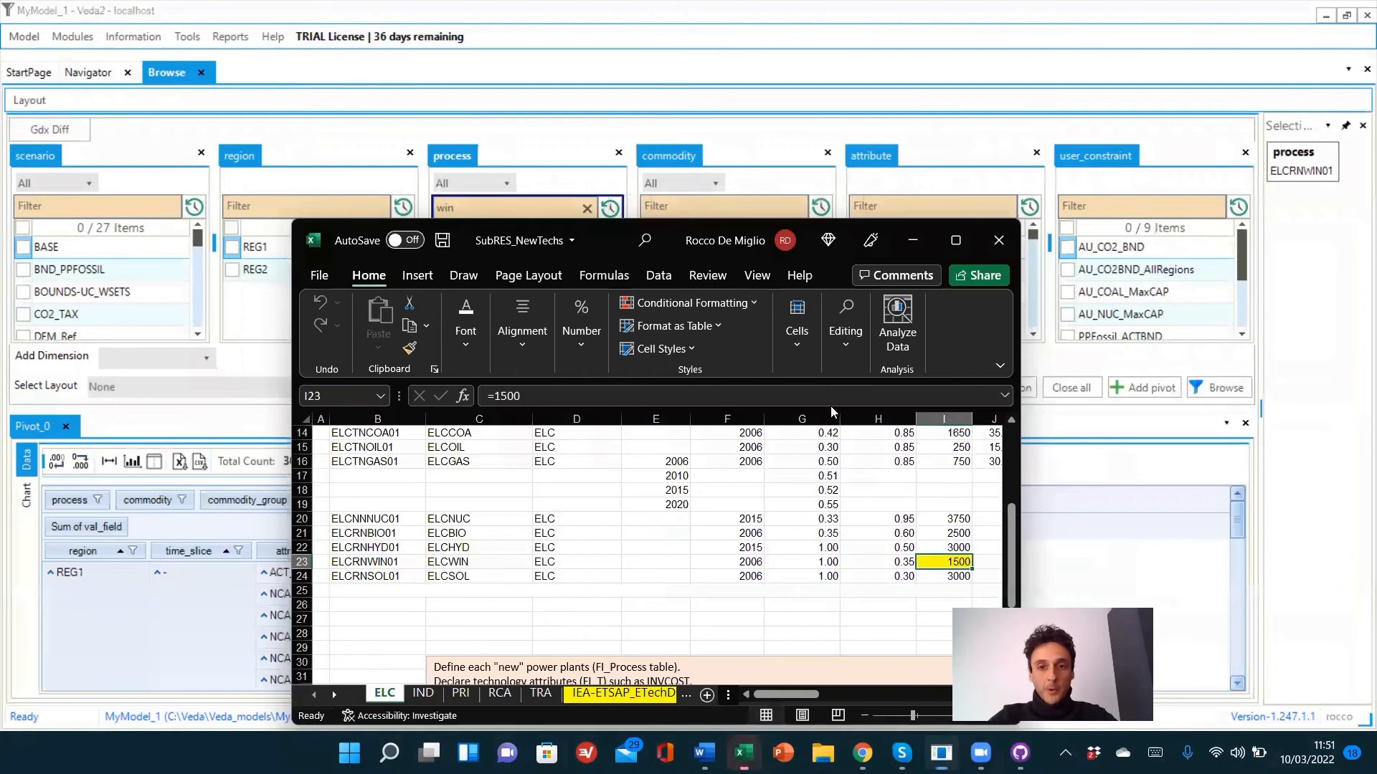
{"action": "left_click", "coordinate": [956, 240]}
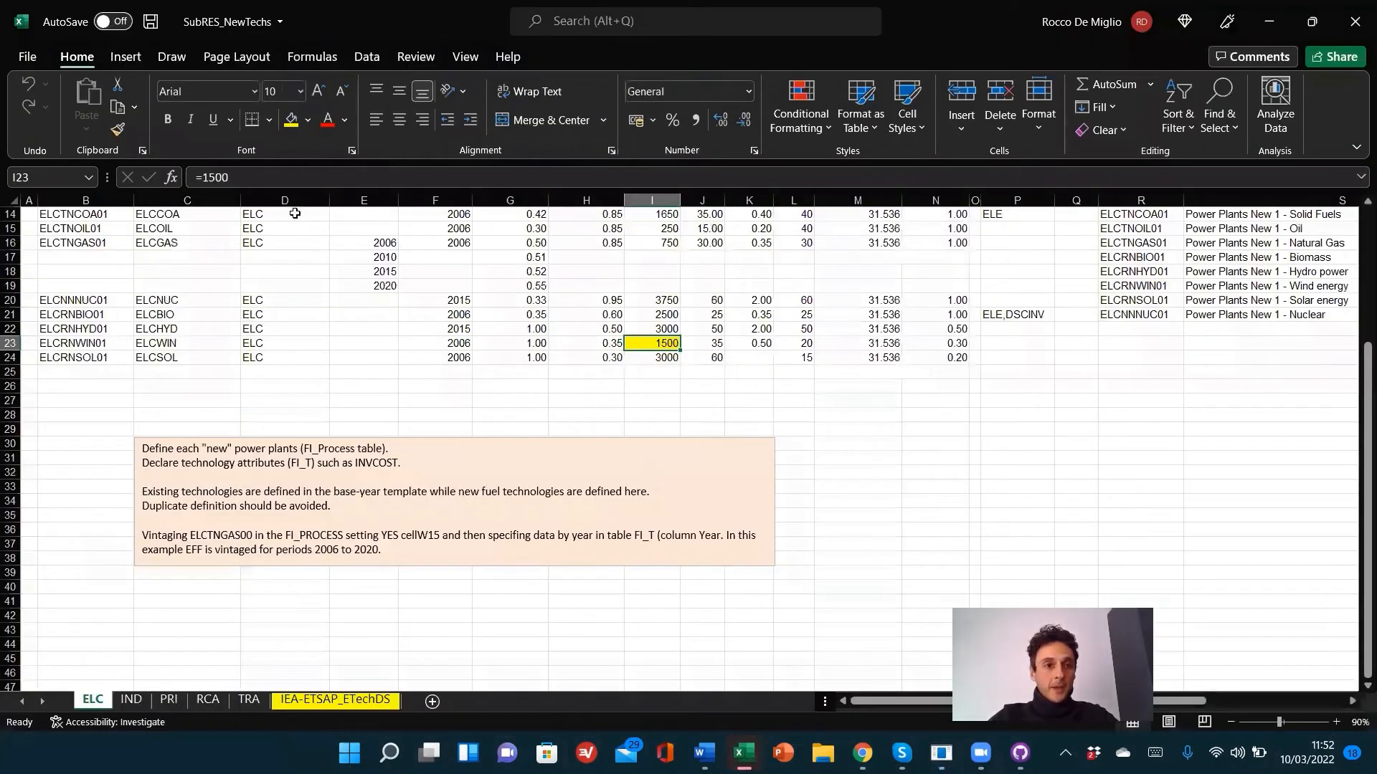
{"action": "left_click", "coordinate": [281, 176]}
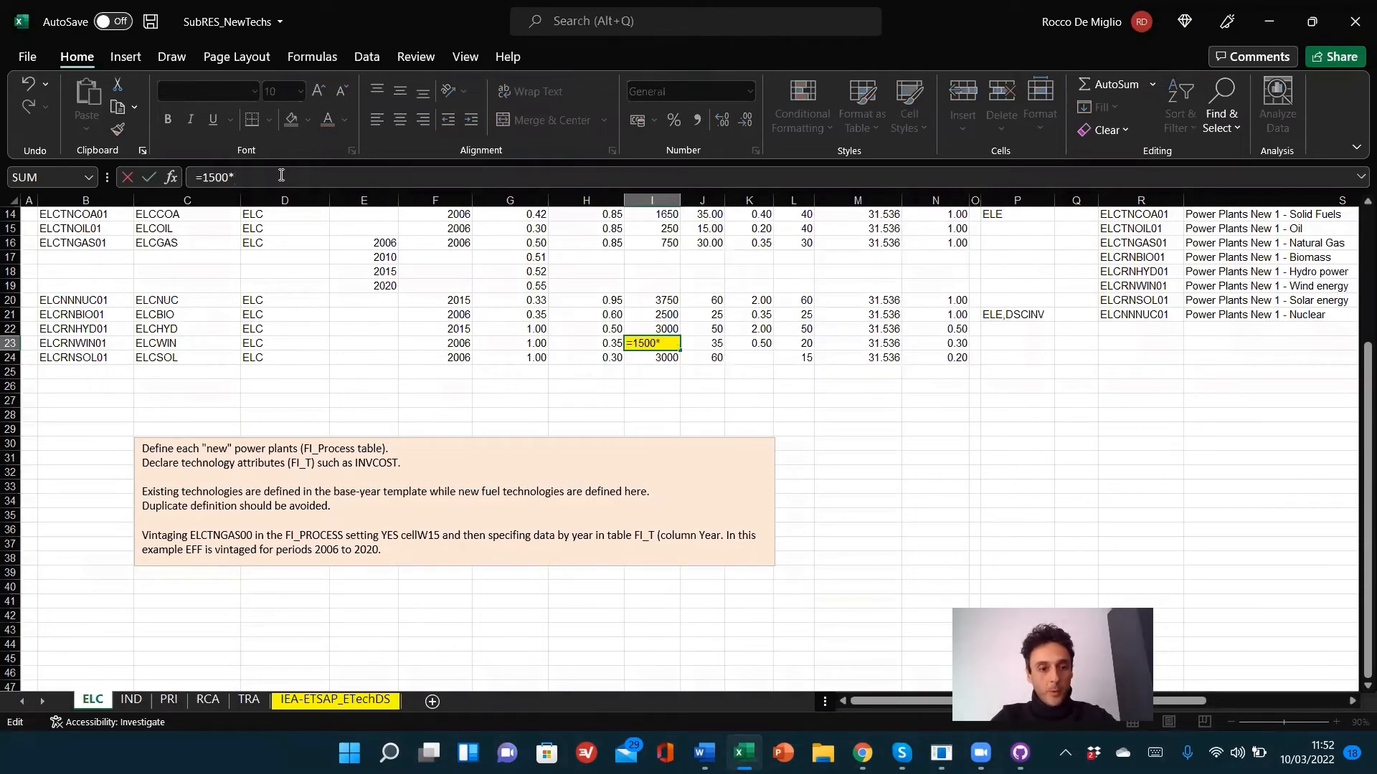
{"action": "type", "text": "1.25"}
{"action": "key", "text": "Return"}
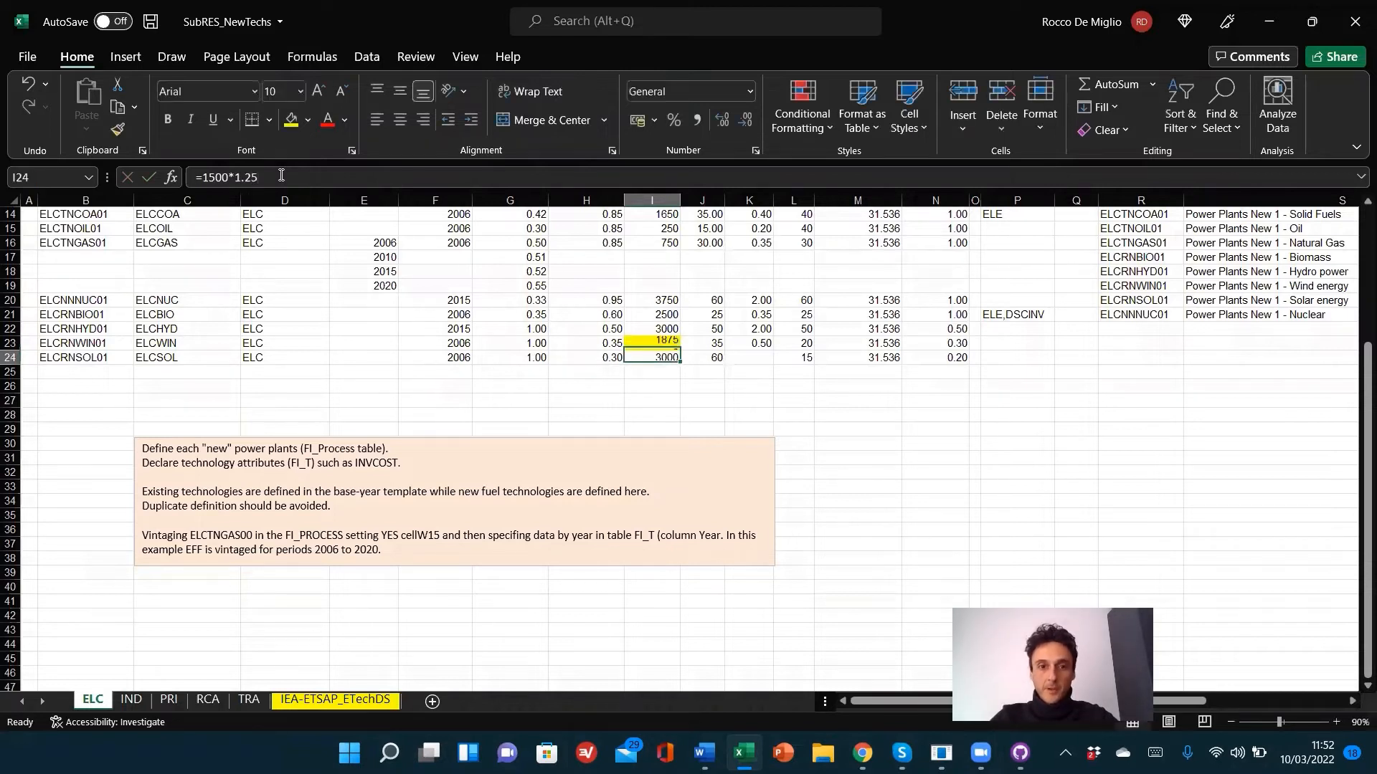
{"action": "left_click", "coordinate": [151, 21]}
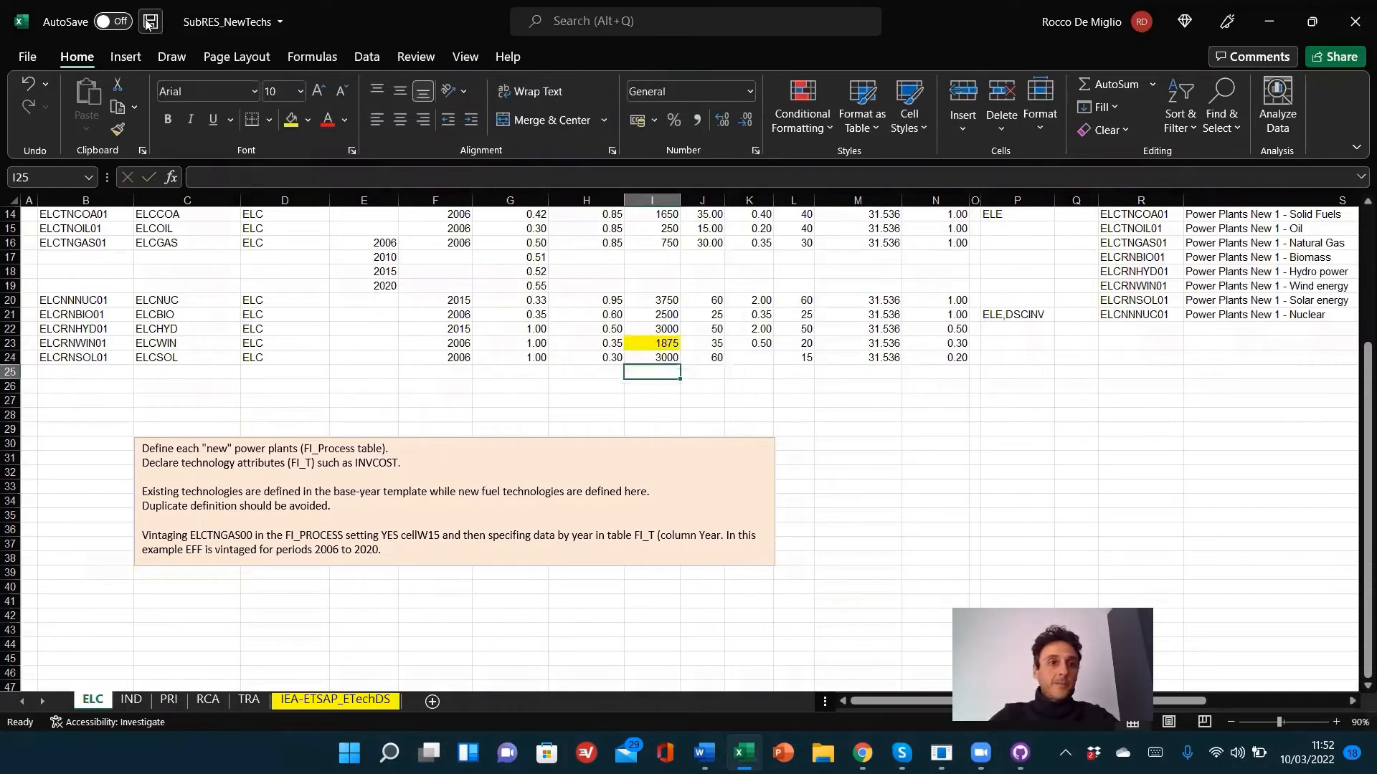
{"action": "left_click", "coordinate": [1352, 21]}
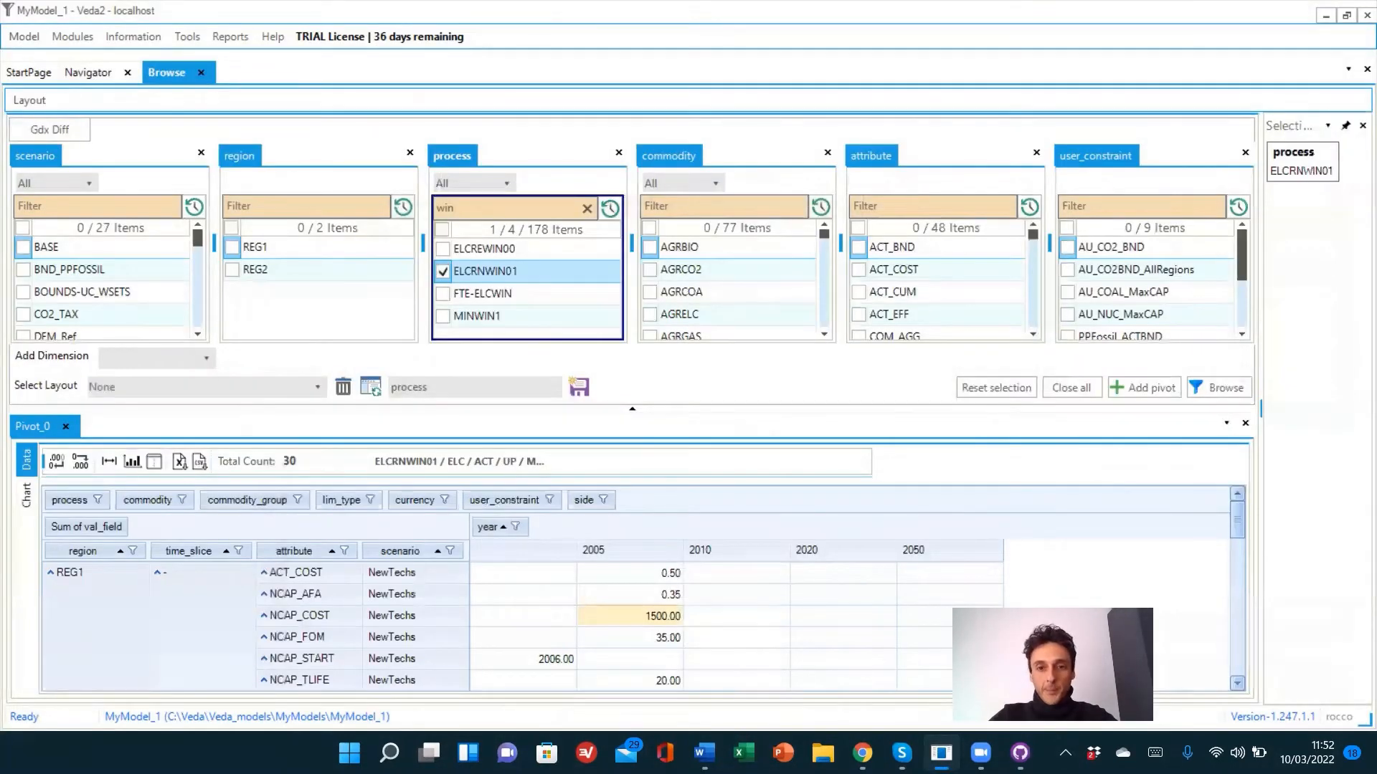
- In GitHub Desktop, commit the changed files to main with the summary Cost and push them to origin
{"action": "left_click", "coordinate": [1020, 753]}
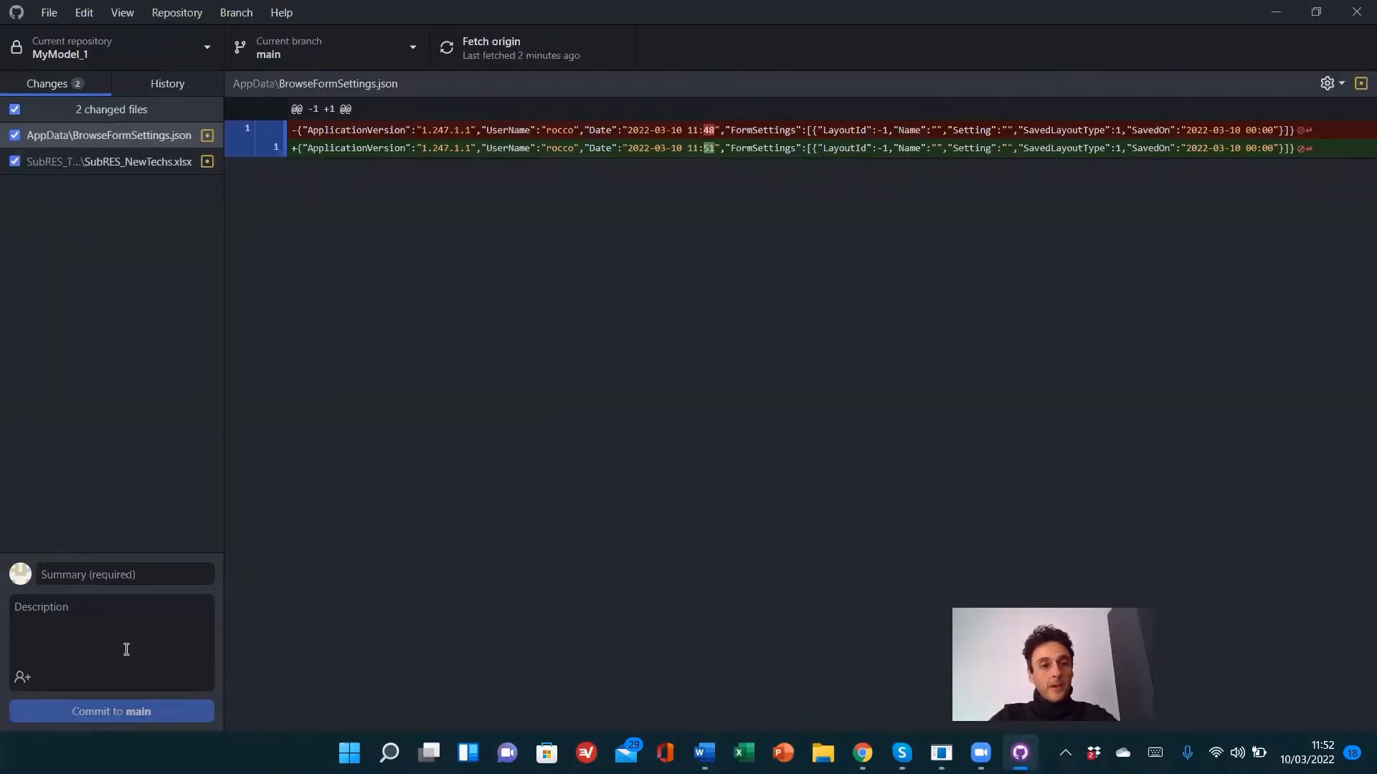
{"action": "left_click", "coordinate": [108, 566]}
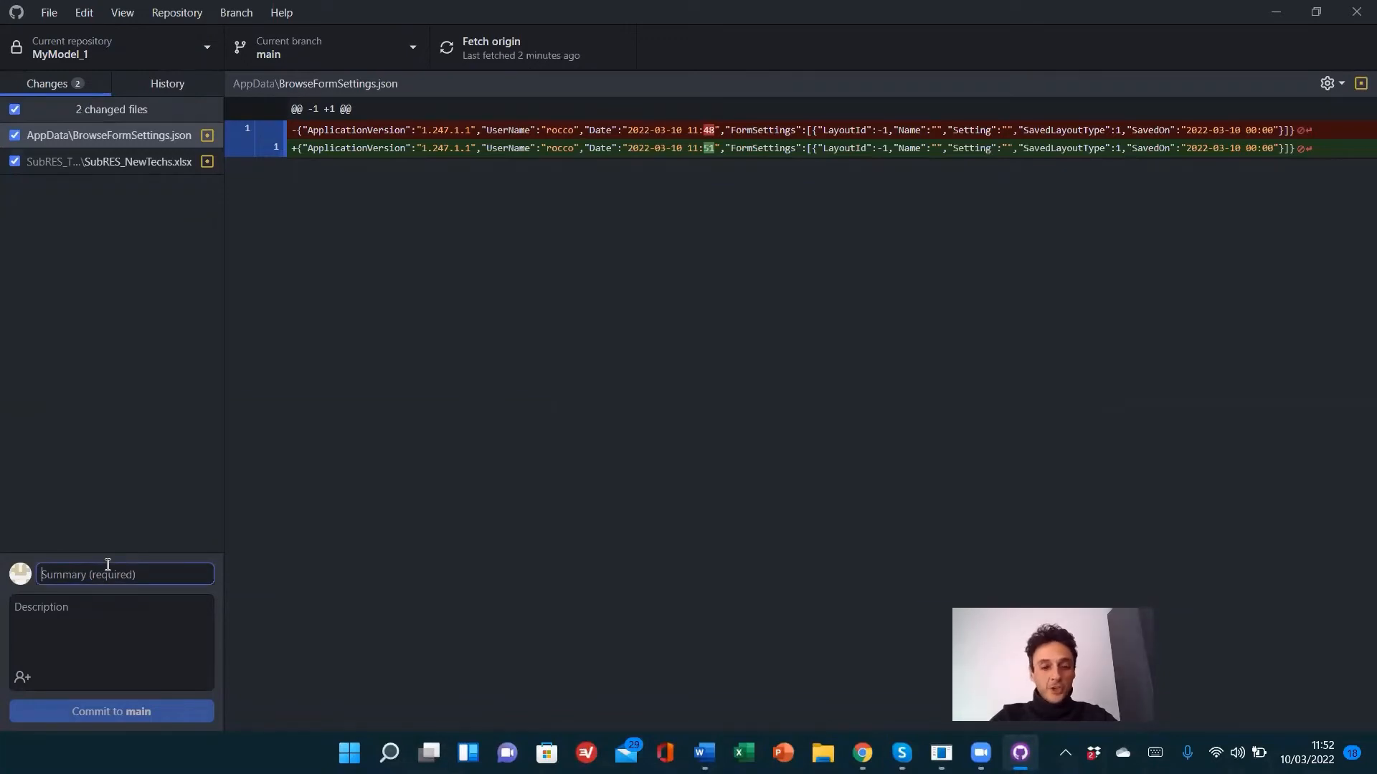
{"action": "type", "text": "Cost"}
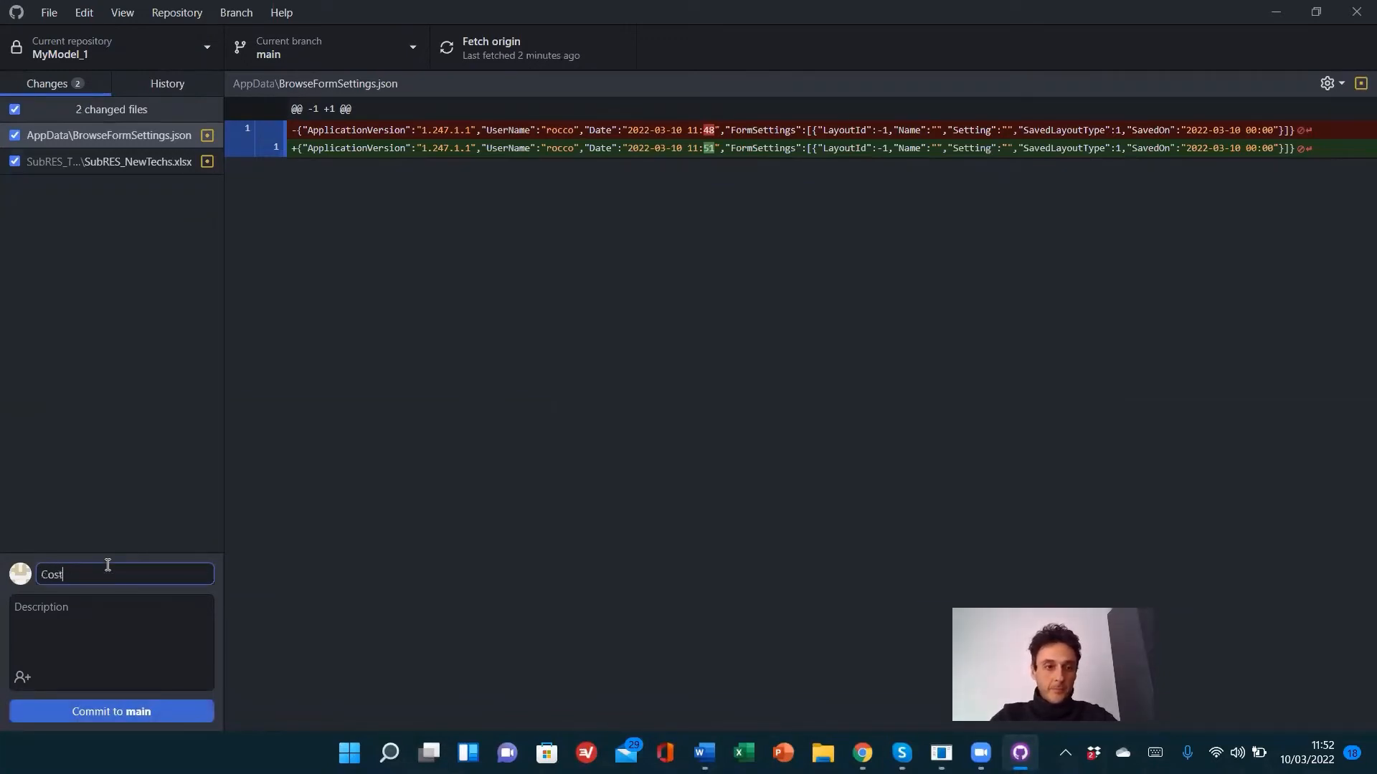
{"action": "left_click", "coordinate": [126, 703]}
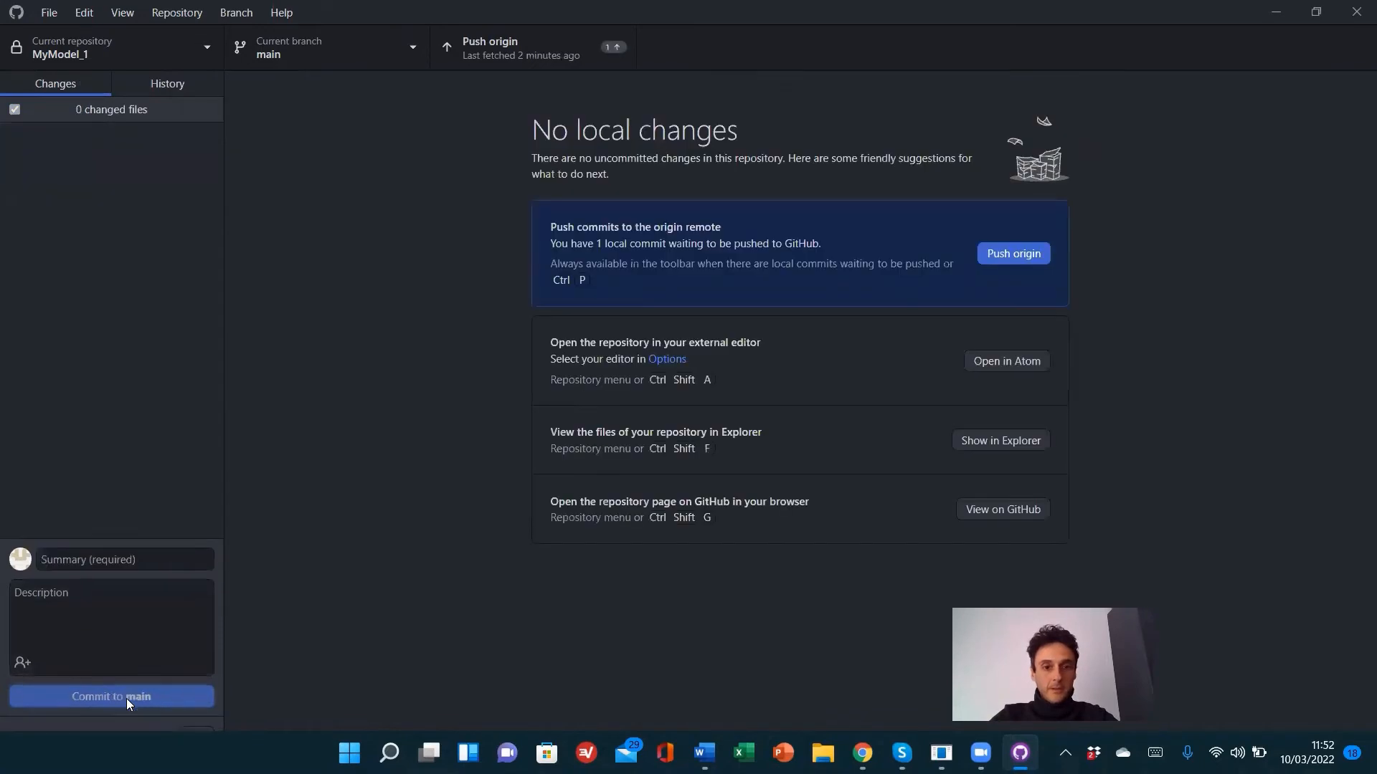
{"action": "left_click", "coordinate": [1015, 258]}
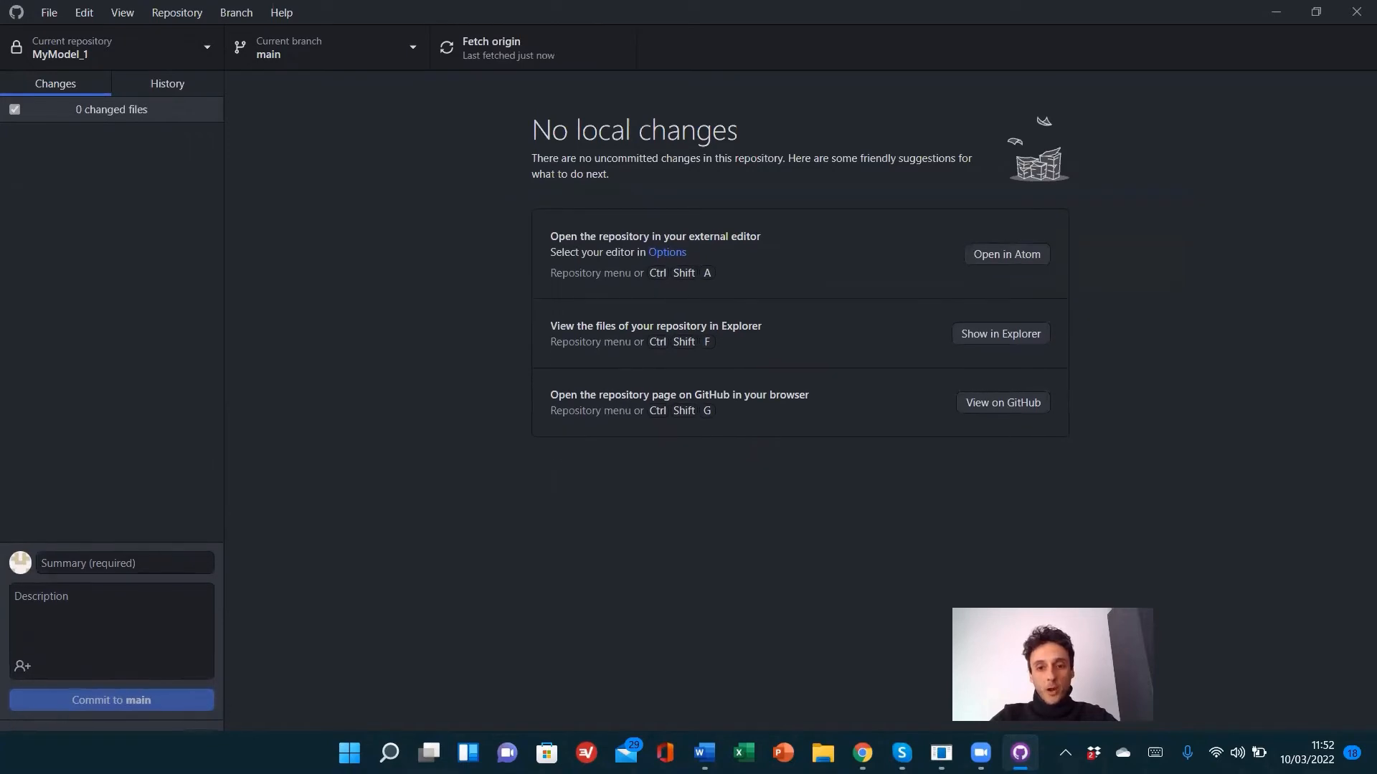
- Switch back to Veda2, close the Browse view and refresh the Navigator's file status
{"action": "key", "text": "alt+Tab"}
{"action": "left_click", "coordinate": [201, 72]}
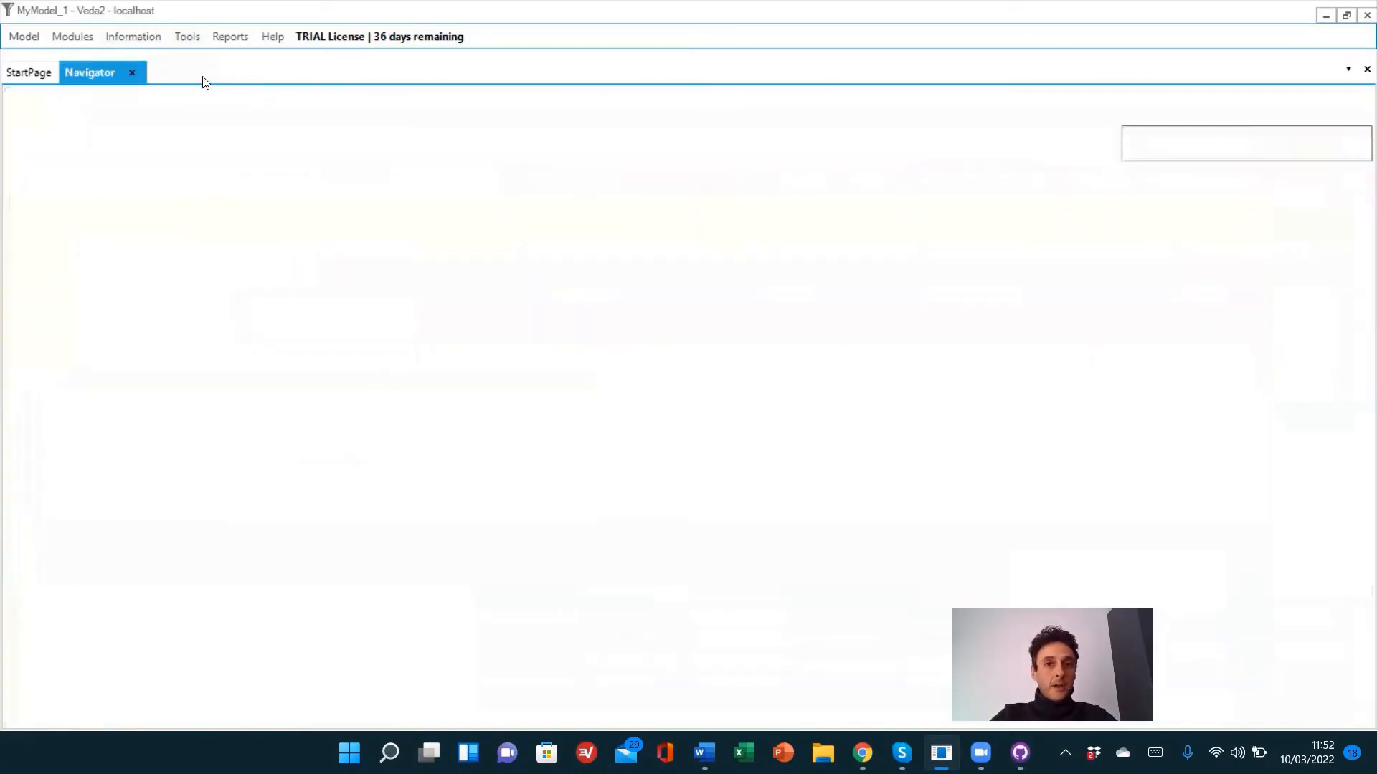
{"action": "left_click", "coordinate": [1065, 140]}
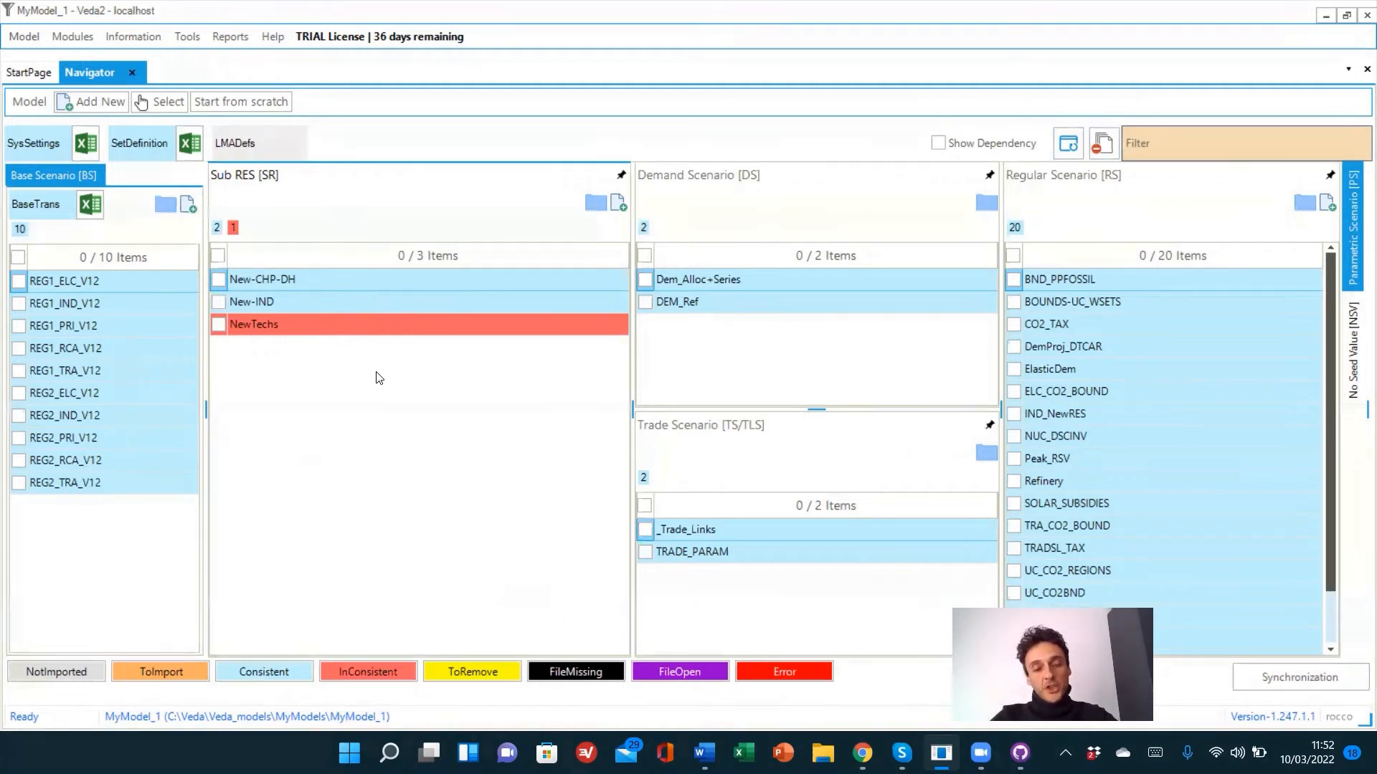
{"action": "mouse_move", "coordinate": [853, 747]}
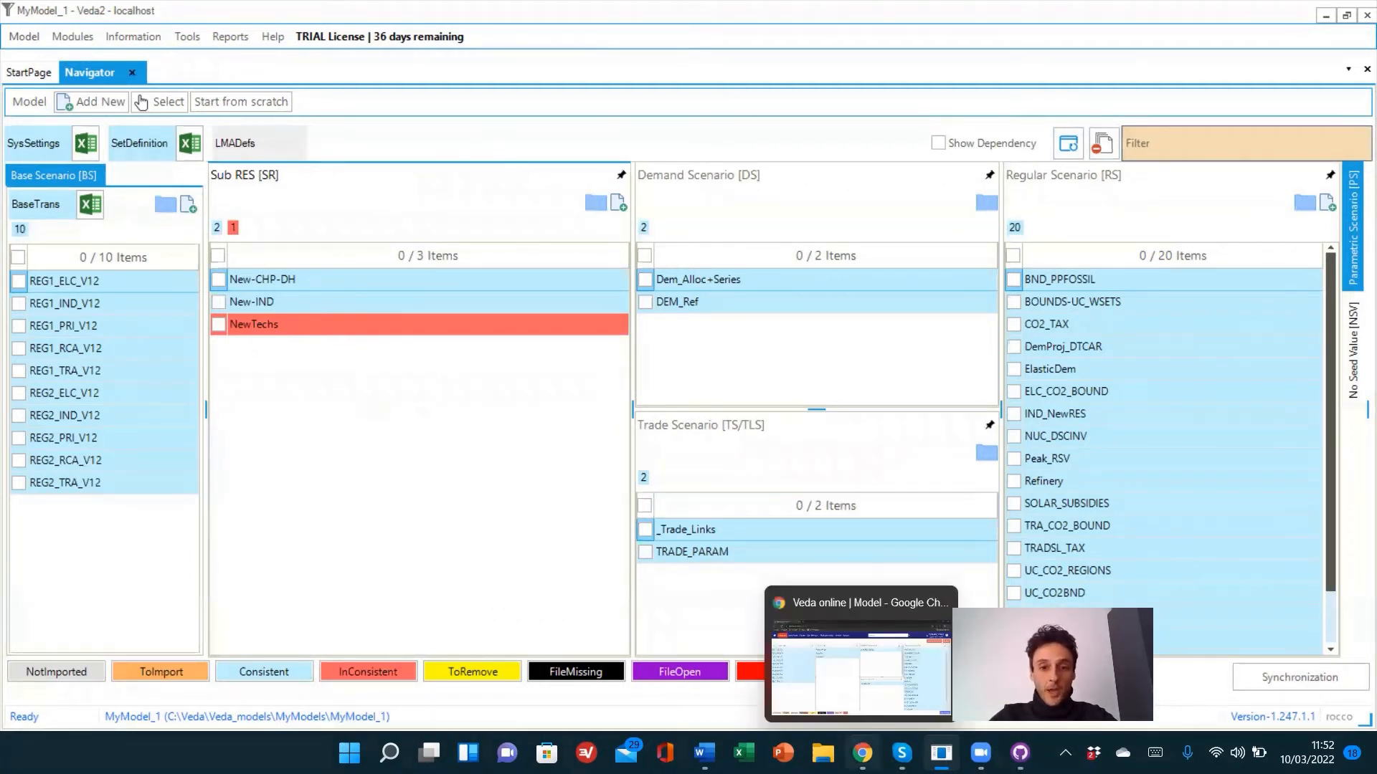
- Switch to Veda online in Chrome and refresh the Navigator's file status for MyModel_1
{"action": "left_click", "coordinate": [847, 652]}
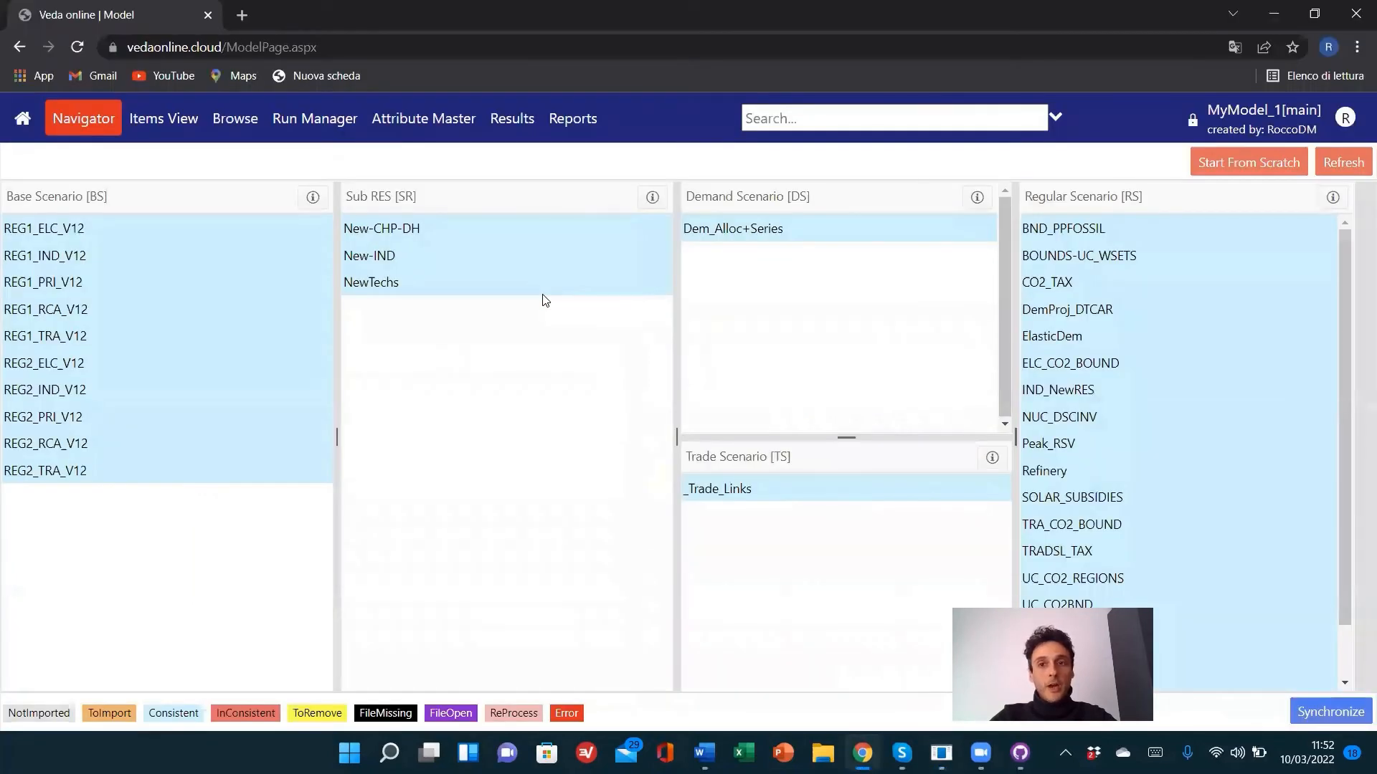
{"action": "left_click", "coordinate": [1345, 165]}
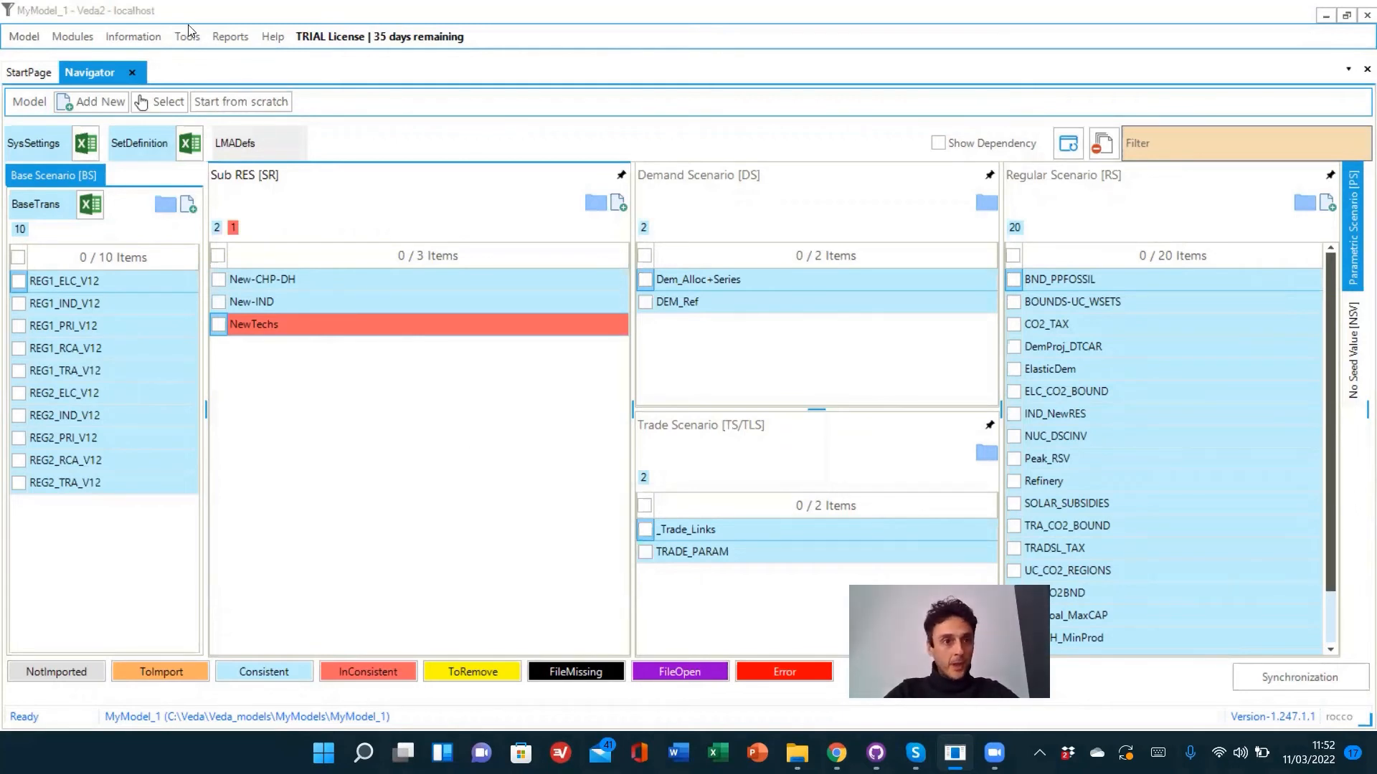
- Switch back to Veda2, open the Run Manager and enlarge the saved cases area to show the full list
{"action": "left_click", "coordinate": [150, 41]}
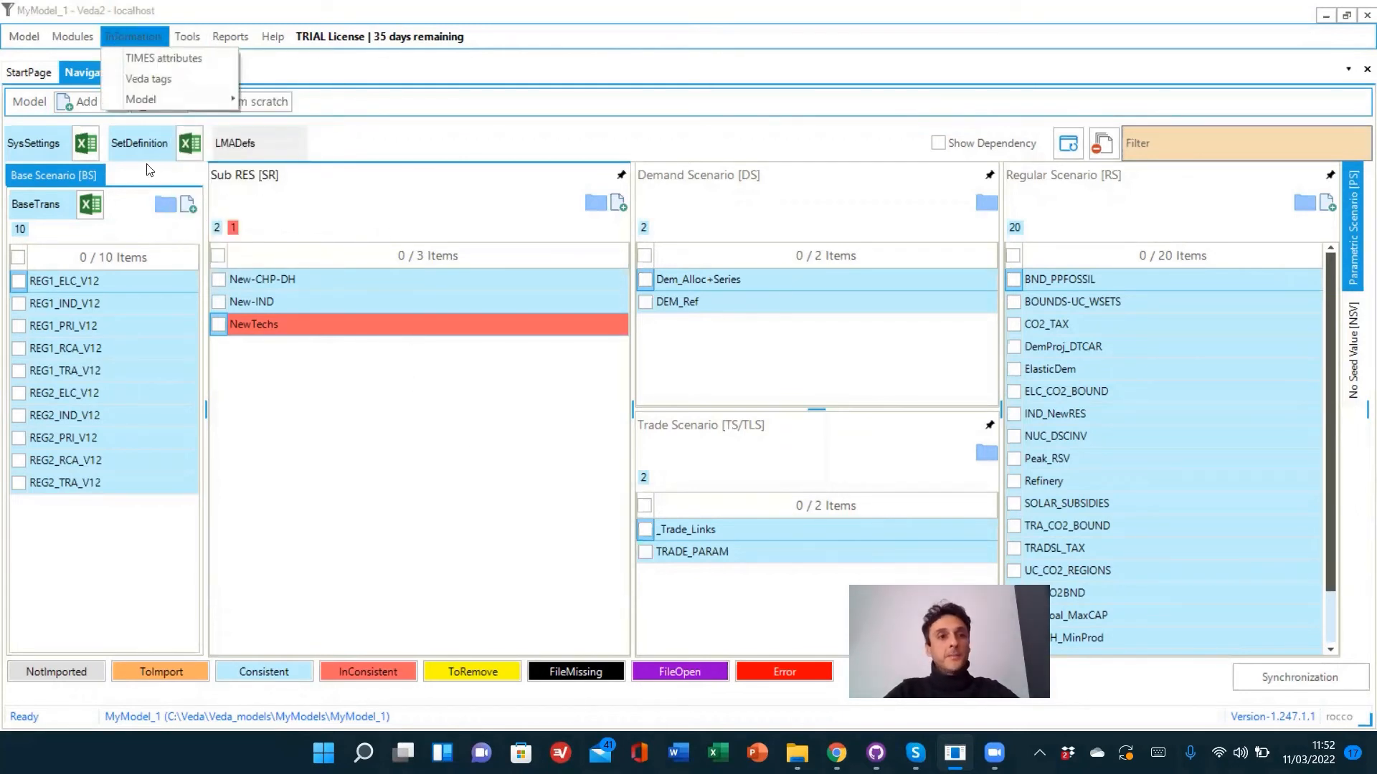
{"action": "left_click", "coordinate": [133, 36]}
{"action": "left_click", "coordinate": [74, 36]}
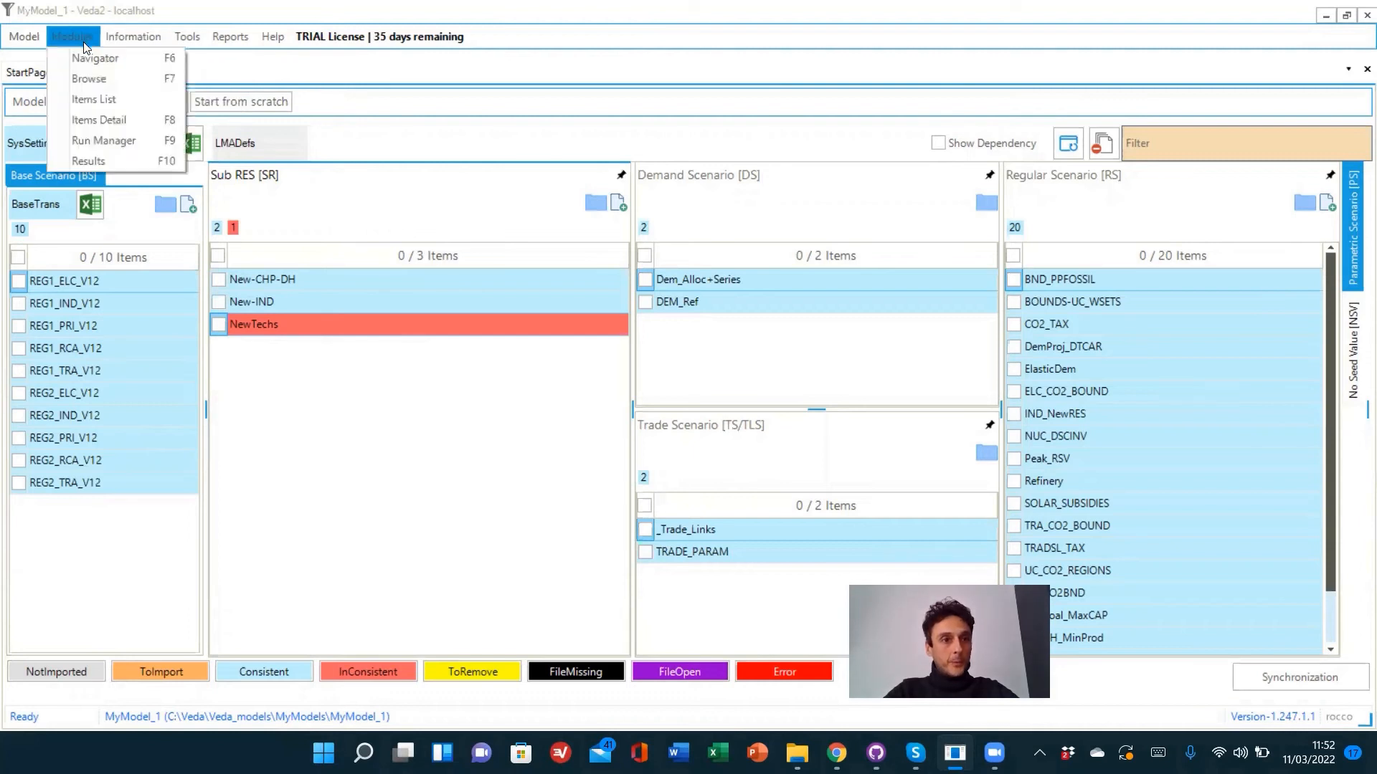
{"action": "left_click", "coordinate": [112, 138]}
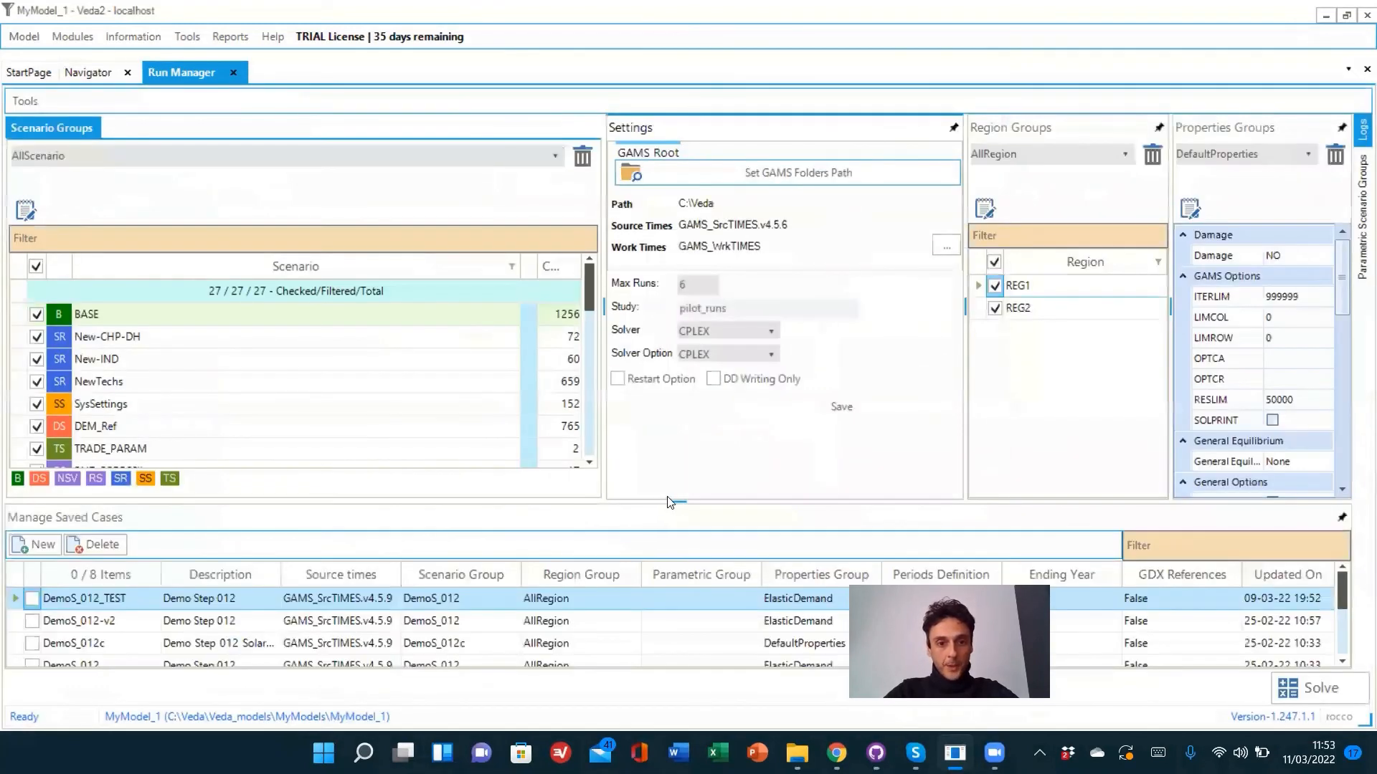
{"action": "left_click_drag", "start_coordinate": [674, 502], "coordinate": [672, 364]}
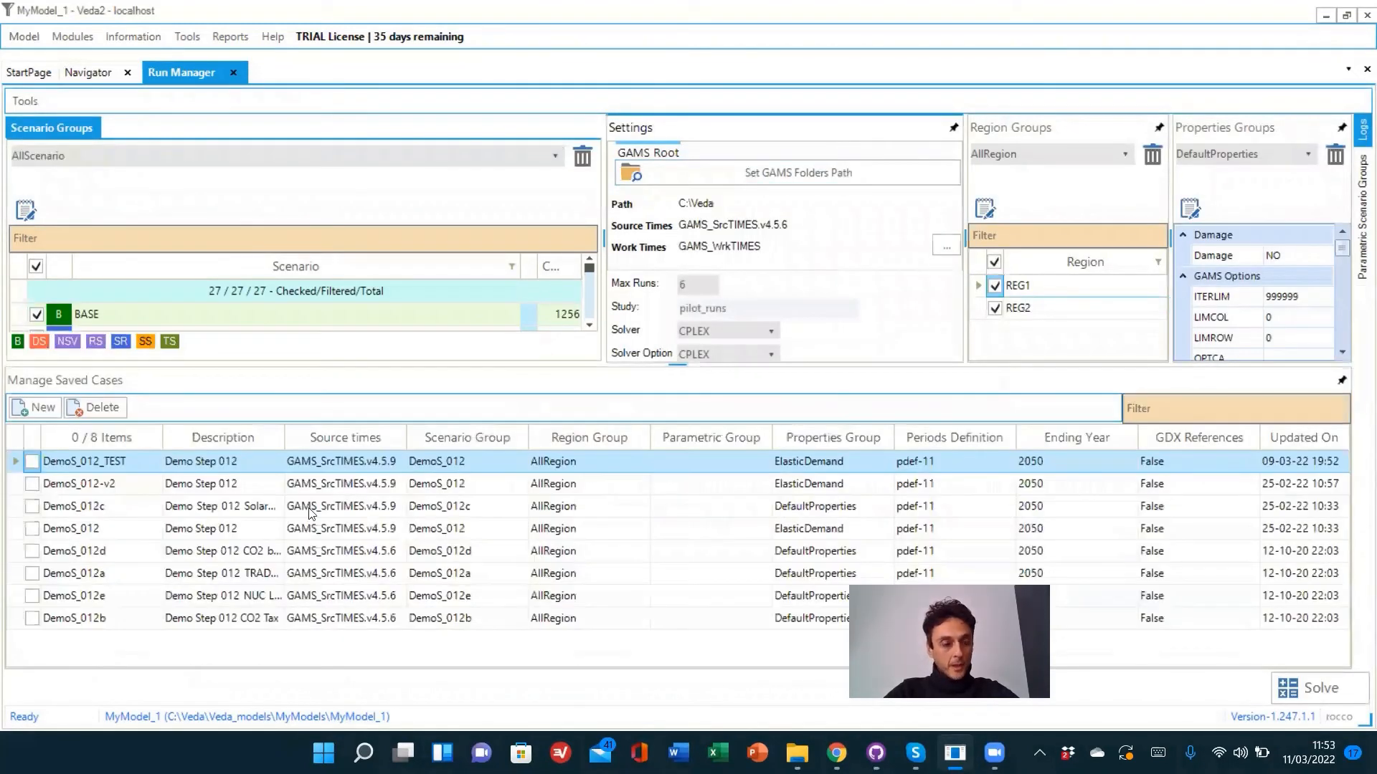
- Copy the saved case DemoS_012, name the copy DemoS_012-test3 and save it
{"action": "double_click", "coordinate": [114, 529]}
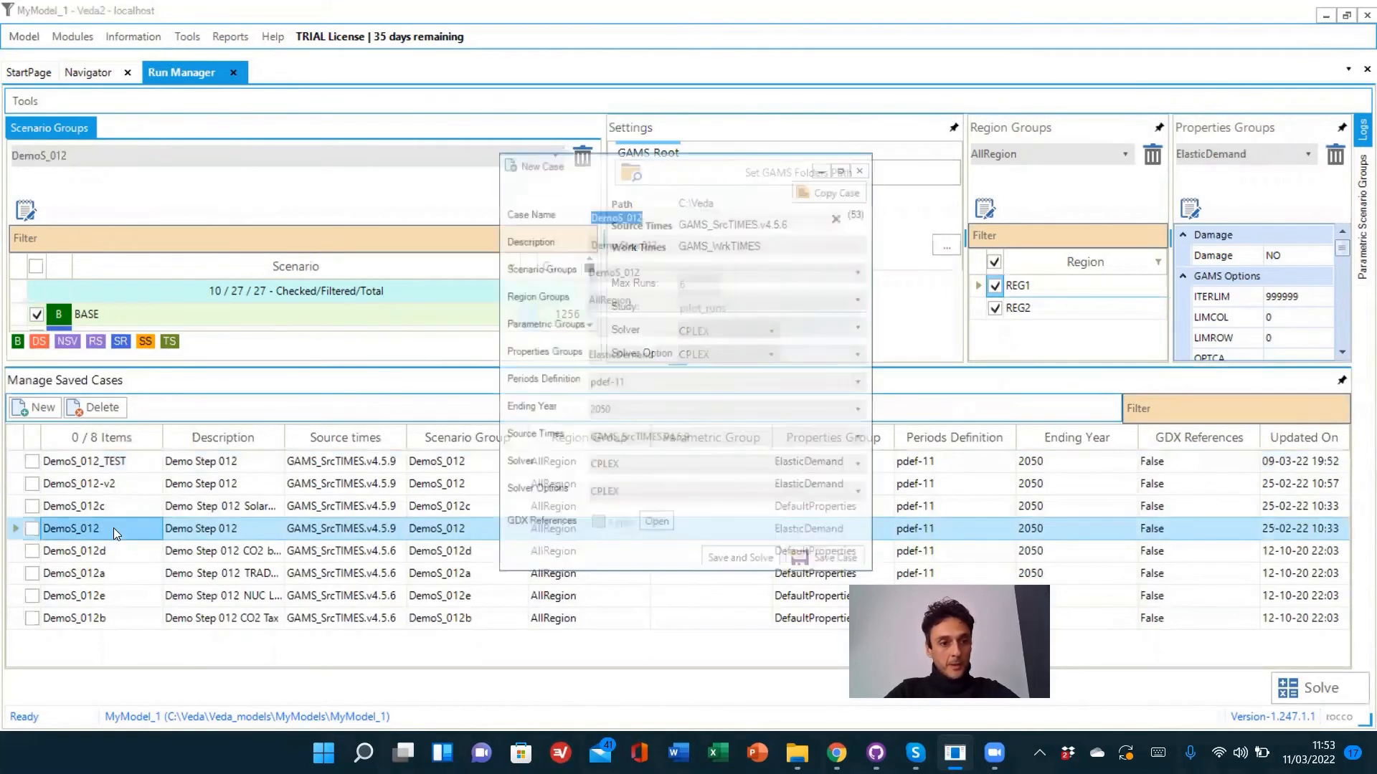
{"action": "left_click", "coordinate": [825, 185]}
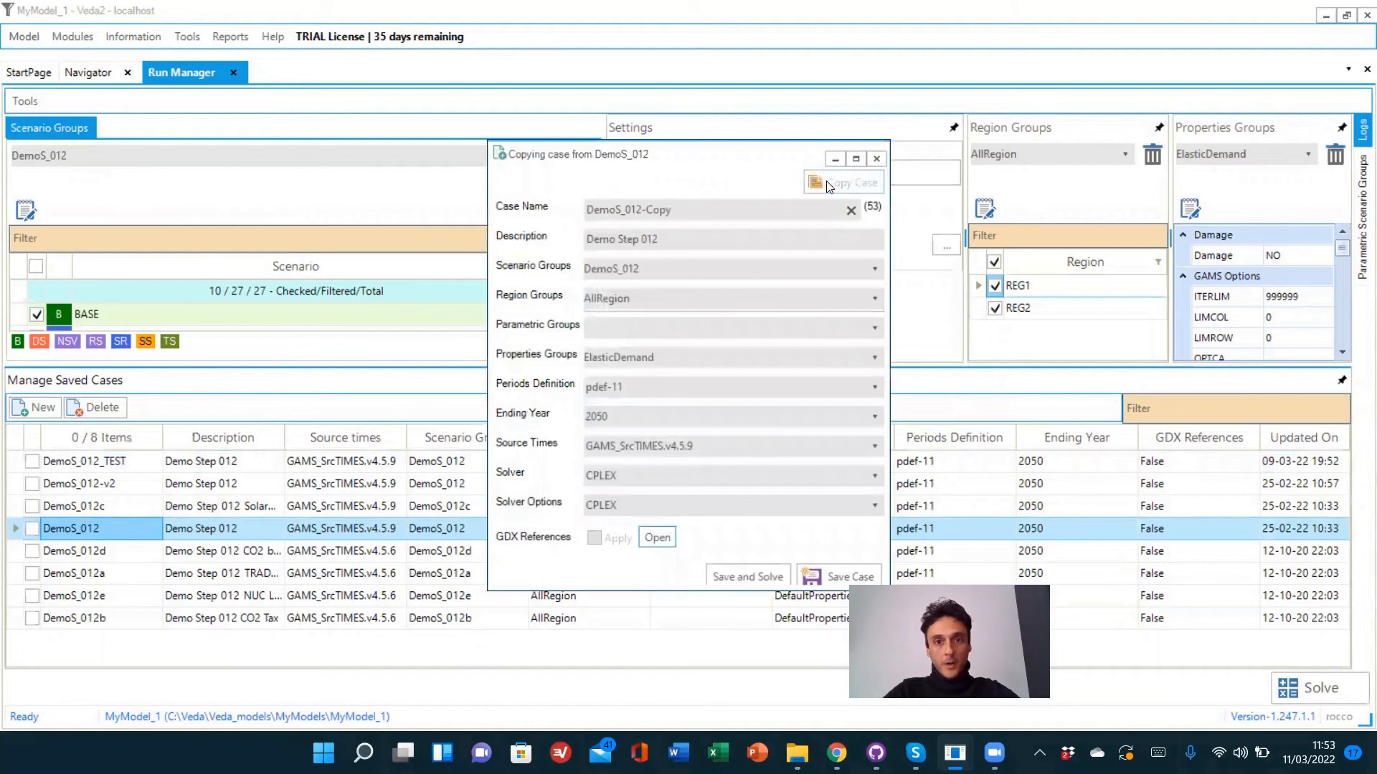
{"action": "key", "text": "BackSpace"}
{"action": "key", "text": "BackSpace"}
{"action": "key", "text": "BackSpace"}
{"action": "key", "text": "BackSpace"}
{"action": "key", "text": "BackSpace"}
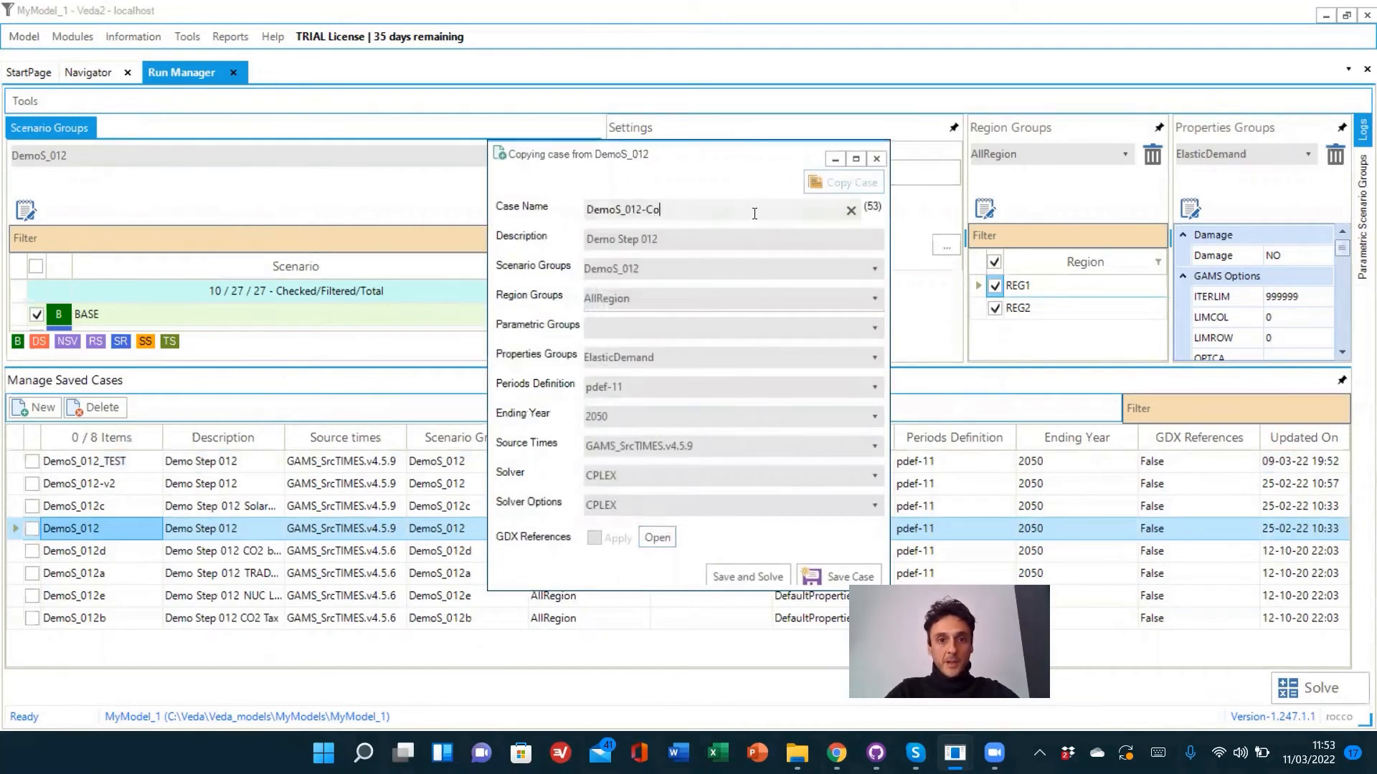
{"action": "type", "text": "-test3"}
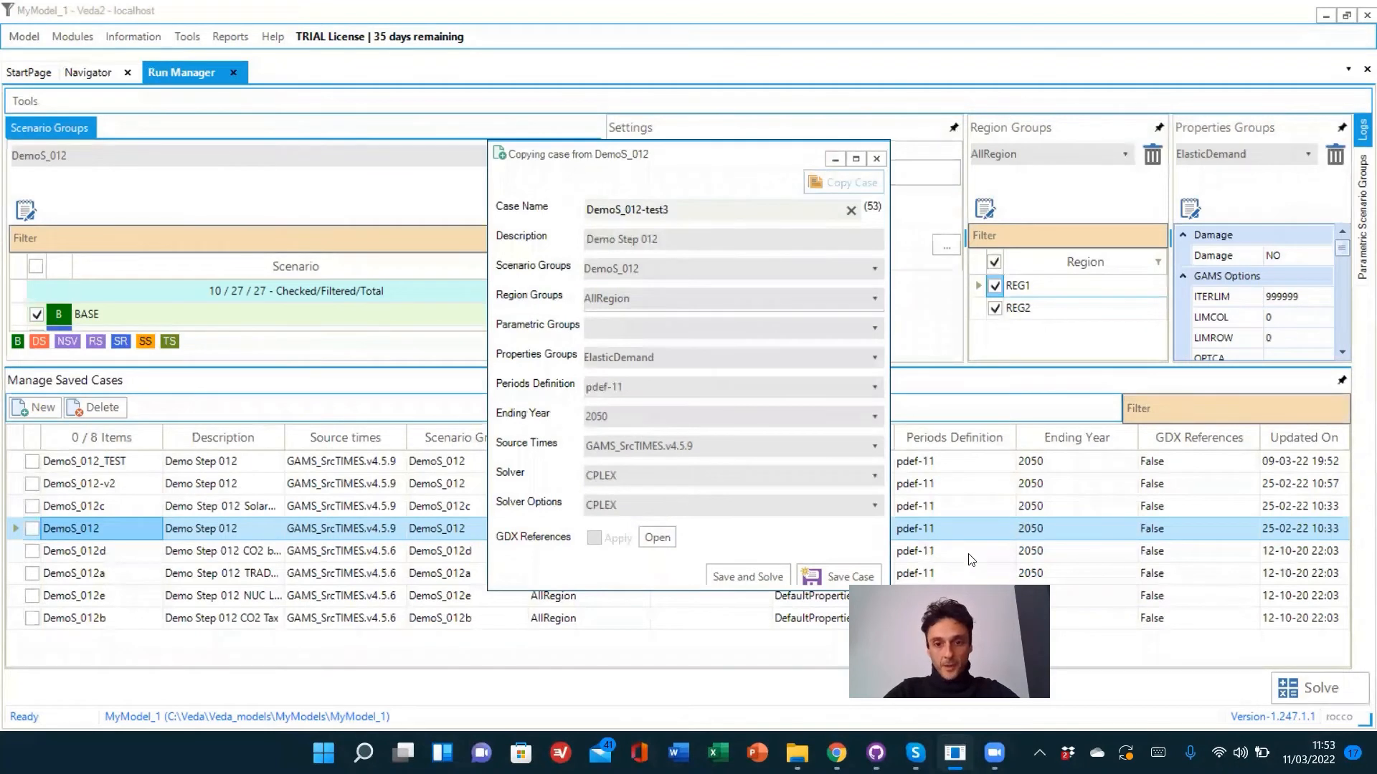
{"action": "left_click", "coordinate": [847, 578]}
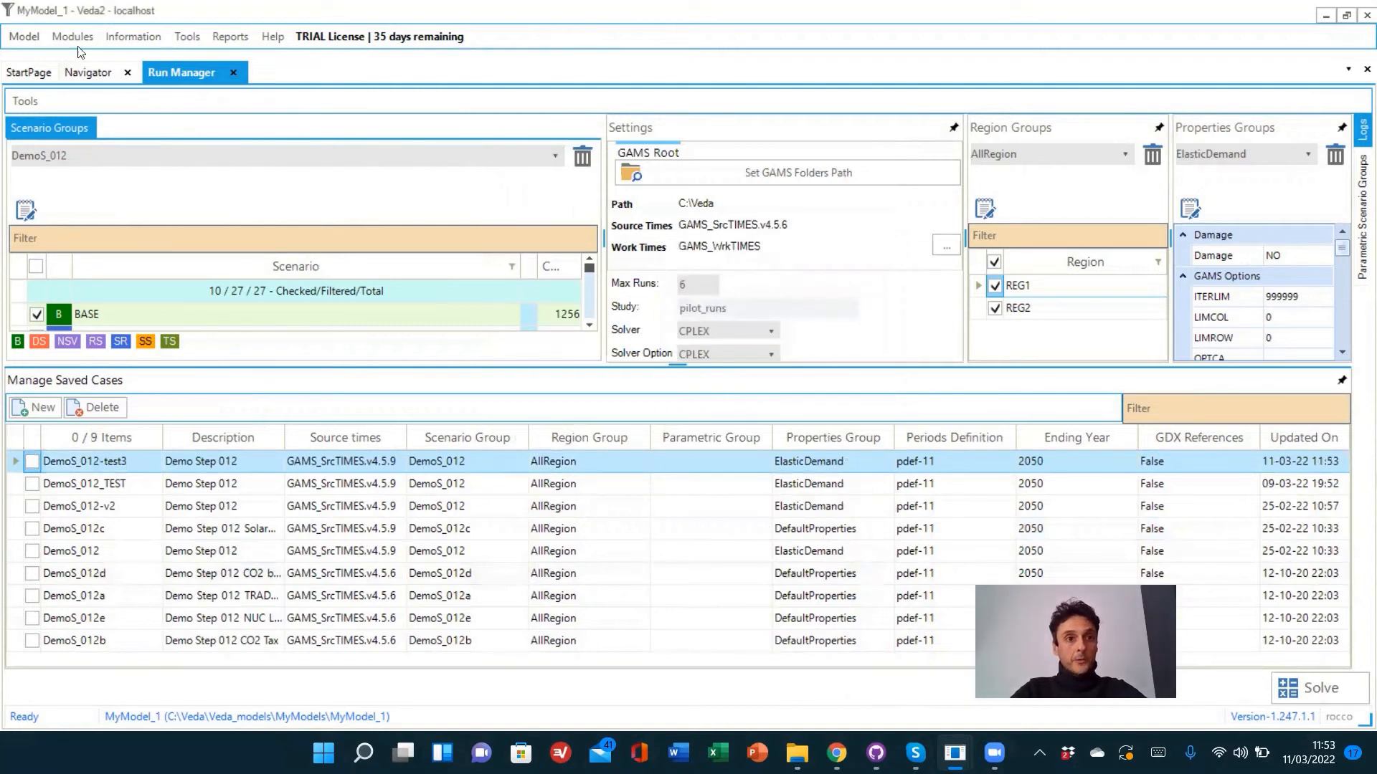
- In the Sets Editor, start a new process set based on MIN, set its name filter to MINCOA* and view its members
{"action": "left_click", "coordinate": [187, 36]}
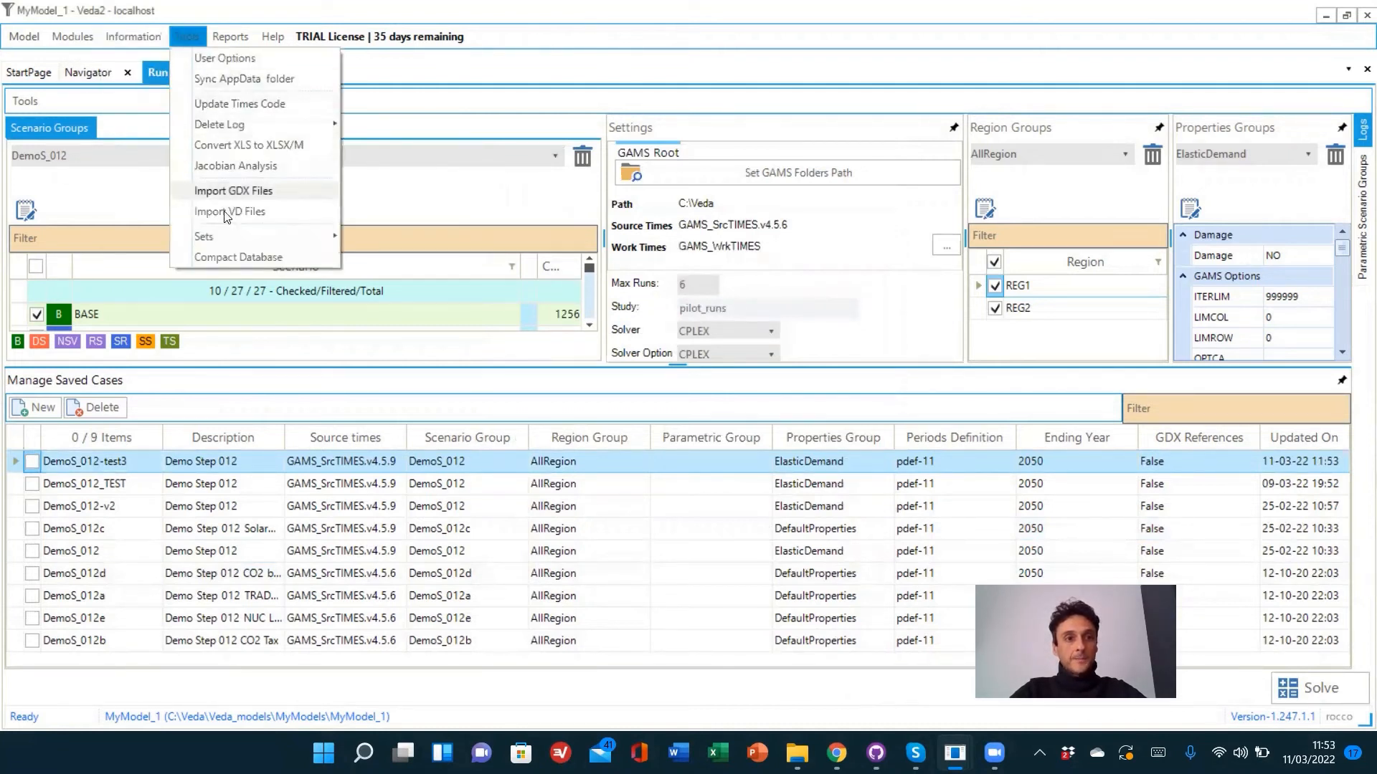
{"action": "mouse_move", "coordinate": [218, 236]}
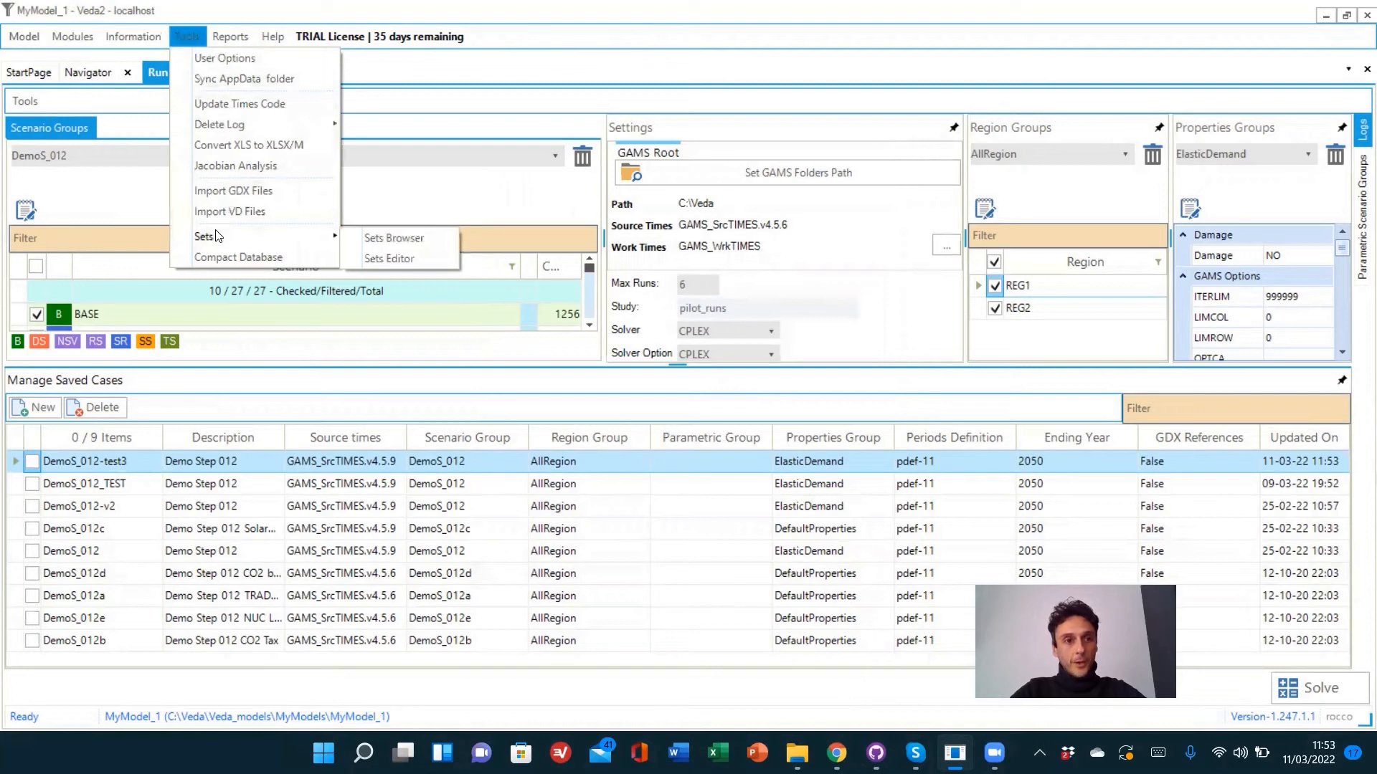
{"action": "left_click", "coordinate": [393, 261]}
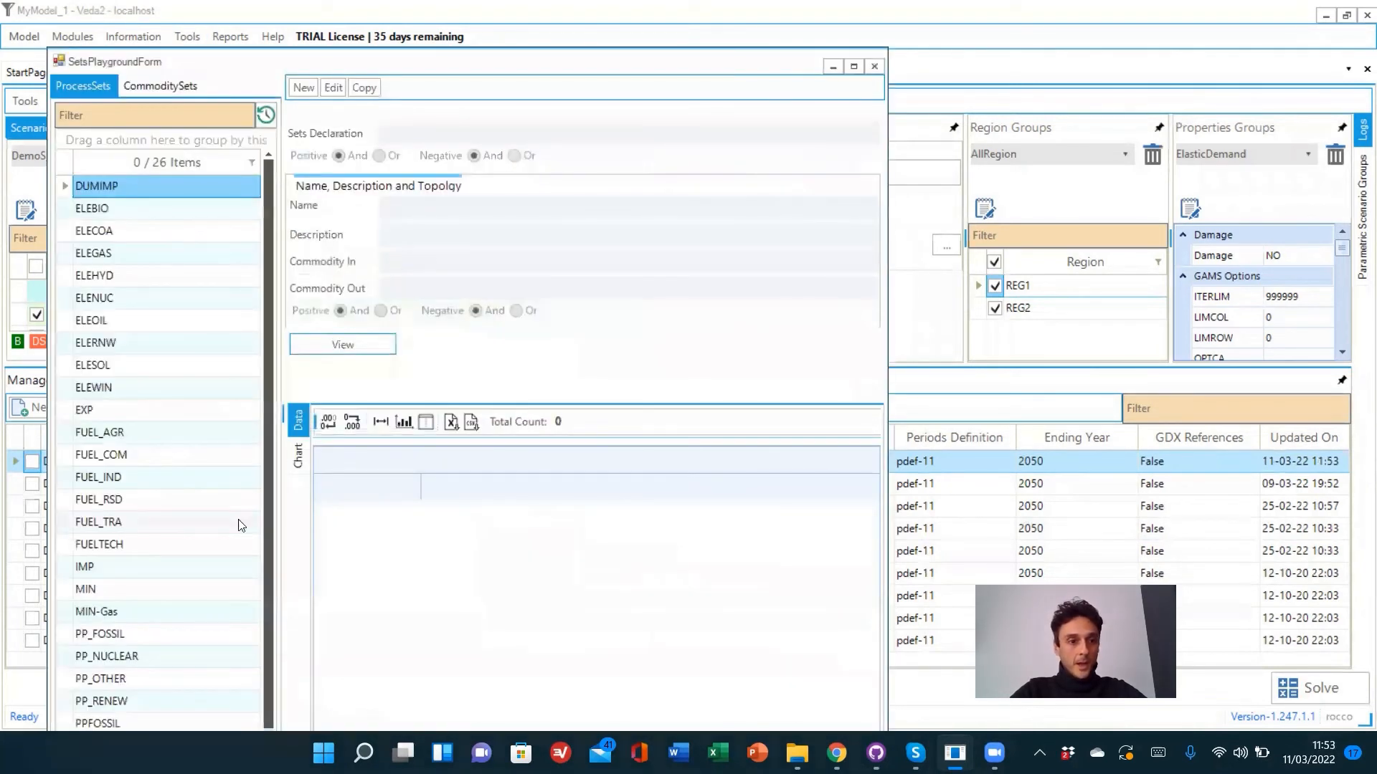
{"action": "left_click", "coordinate": [99, 591]}
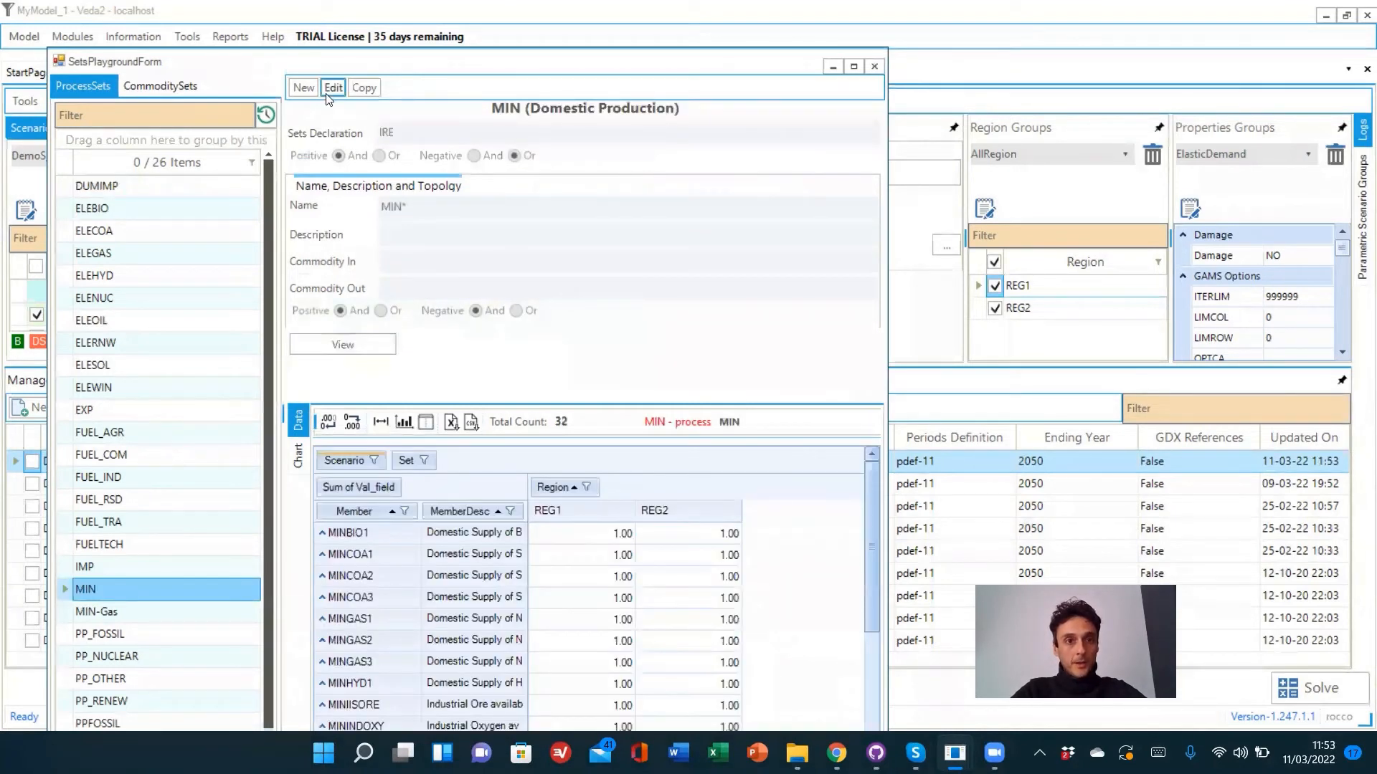
{"action": "left_click", "coordinate": [304, 88]}
{"action": "left_click", "coordinate": [443, 206]}
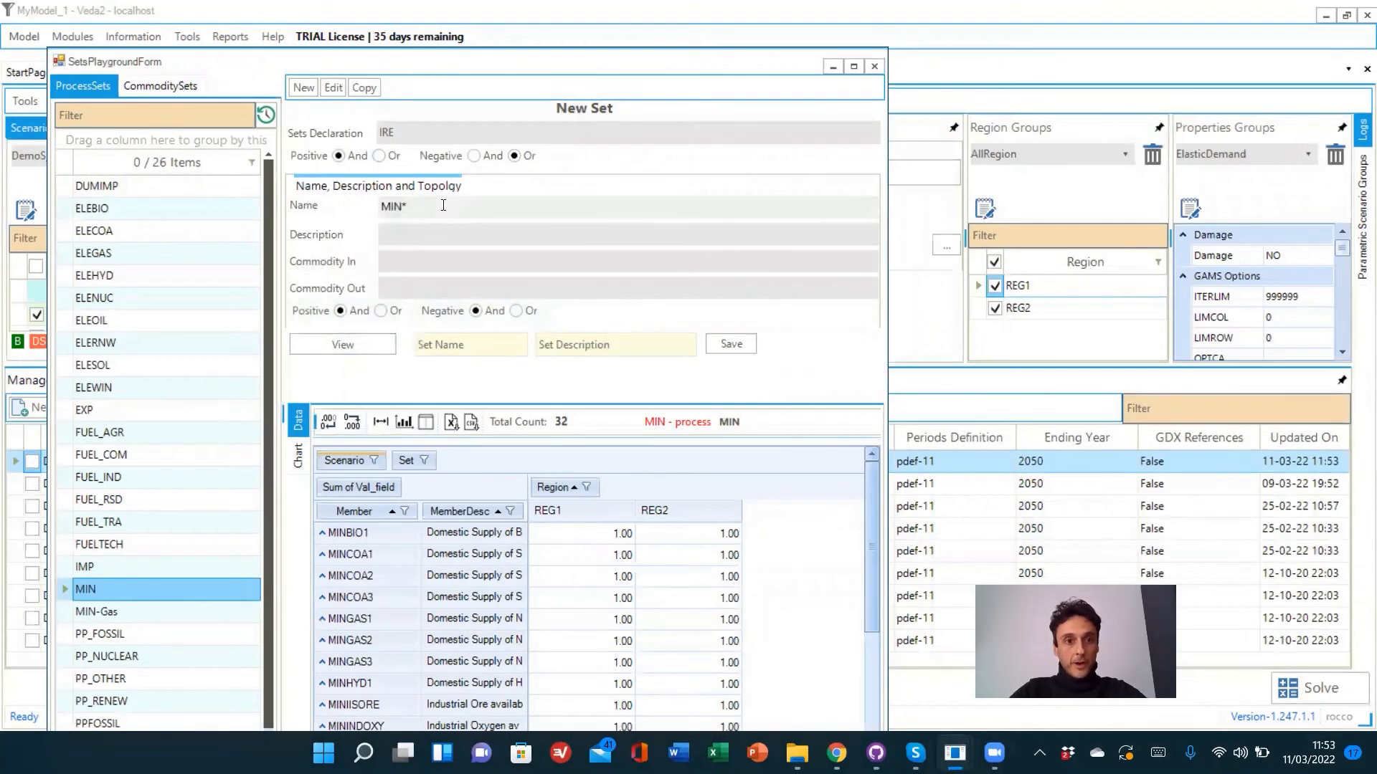
{"action": "key", "text": "BackSpace"}
{"action": "type", "text": "COA"}
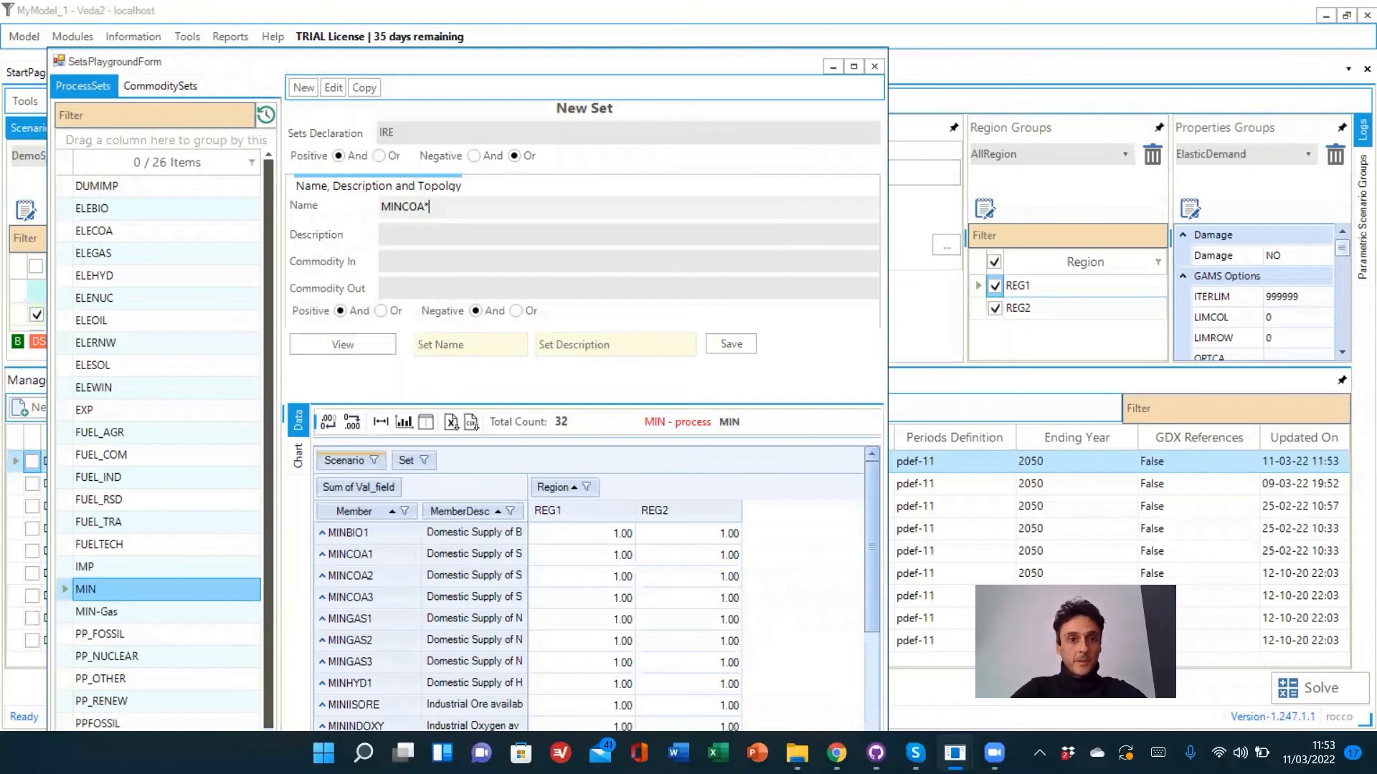
{"action": "left_click", "coordinate": [348, 343]}
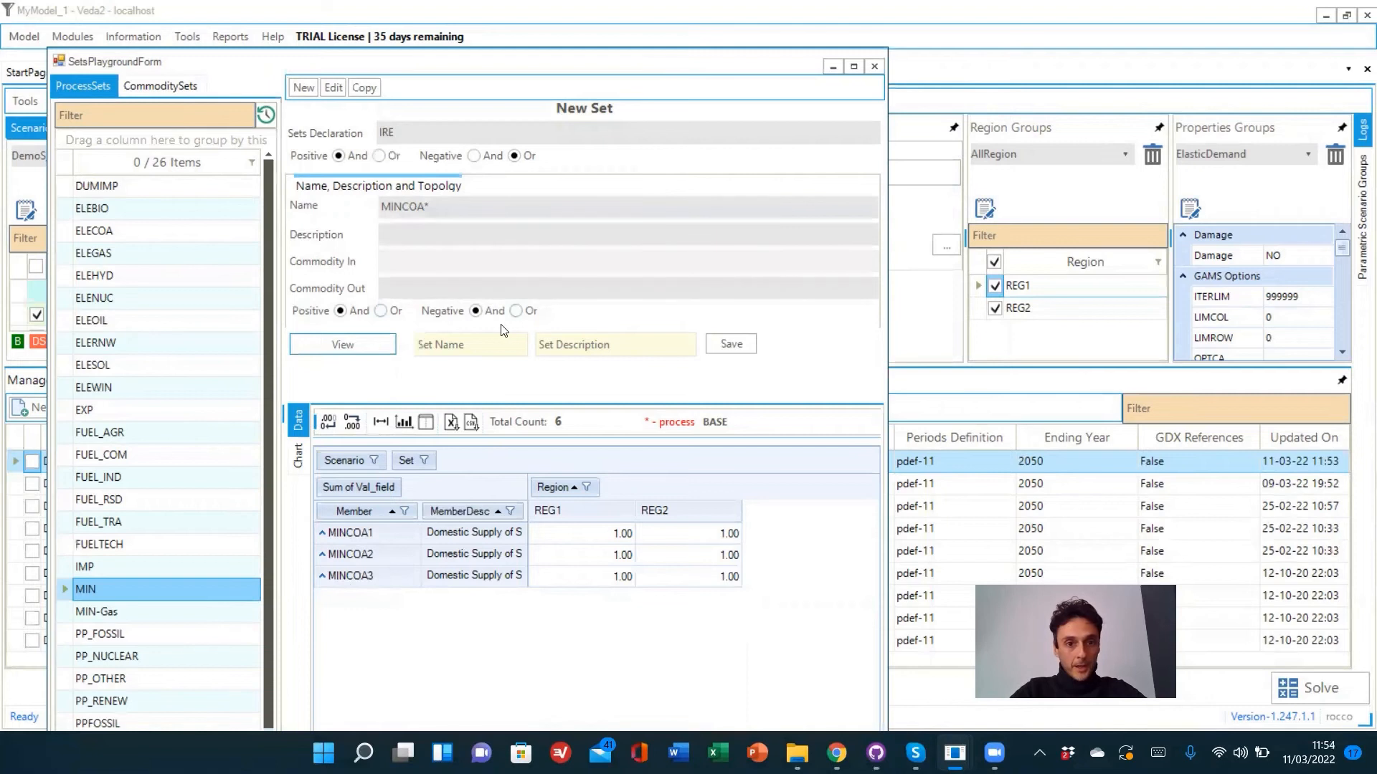
- Save the new process set as MIN-Coal and close the Sets Editor
{"action": "left_click", "coordinate": [482, 345]}
{"action": "type", "text": "mi"}
{"action": "key", "text": "BackSpace"}
{"action": "type", "text": "MIN"}
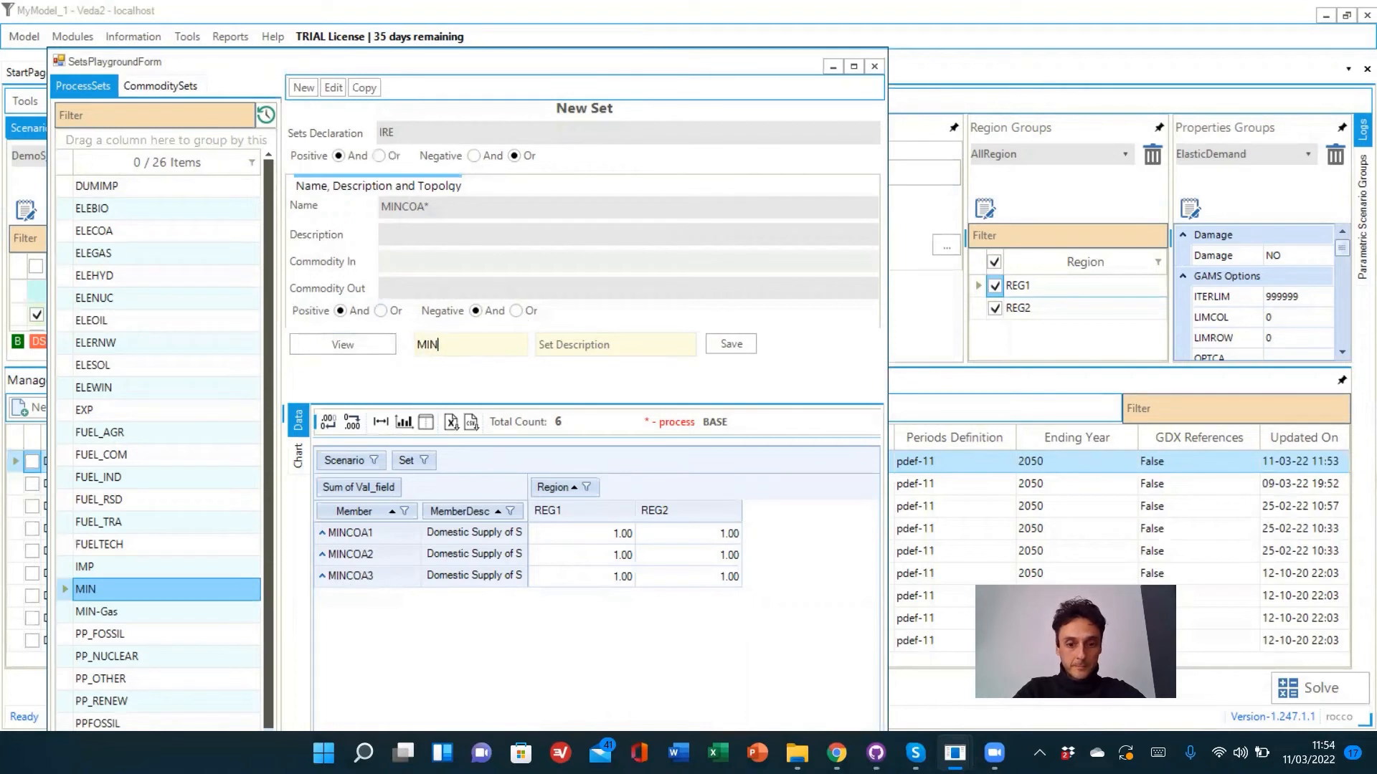
{"action": "type", "text": "-Coal"}
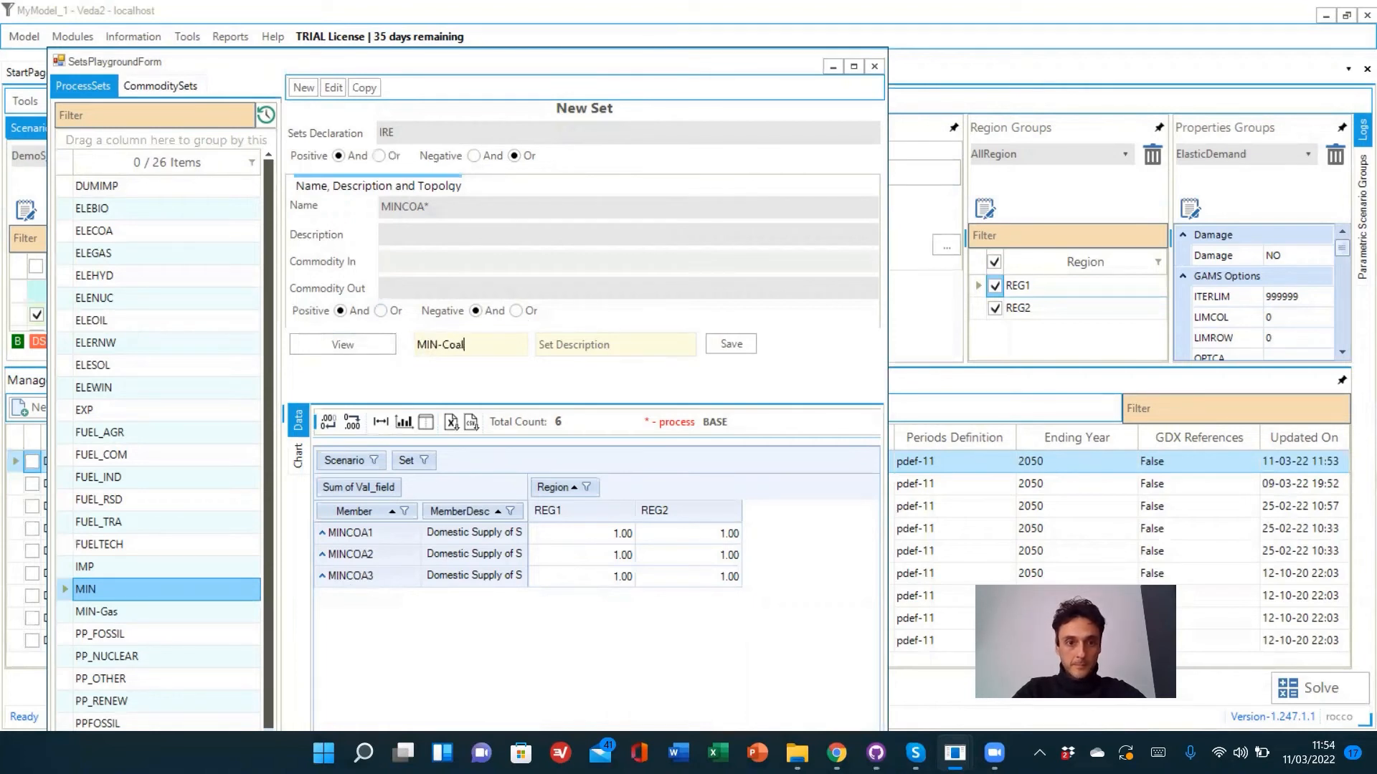
{"action": "left_click", "coordinate": [730, 344]}
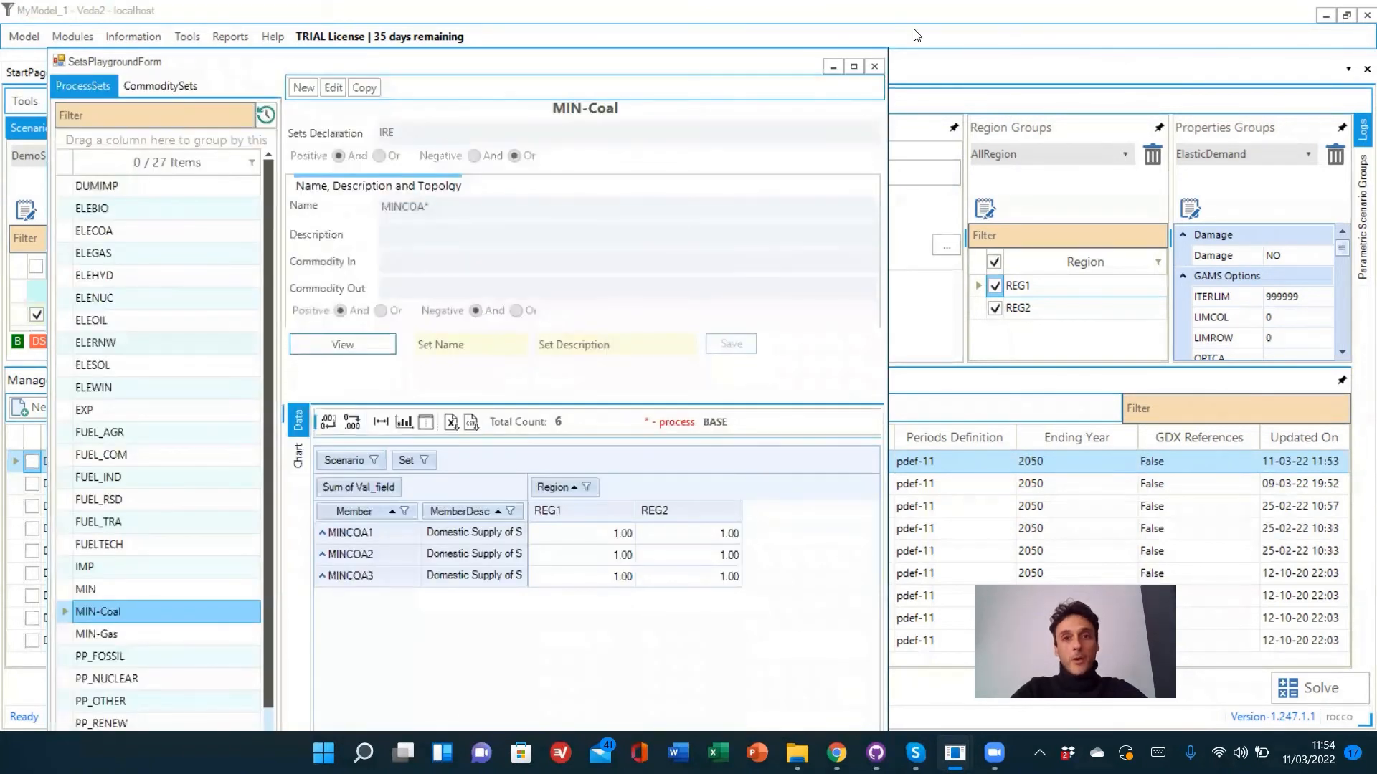
{"action": "left_click", "coordinate": [874, 66]}
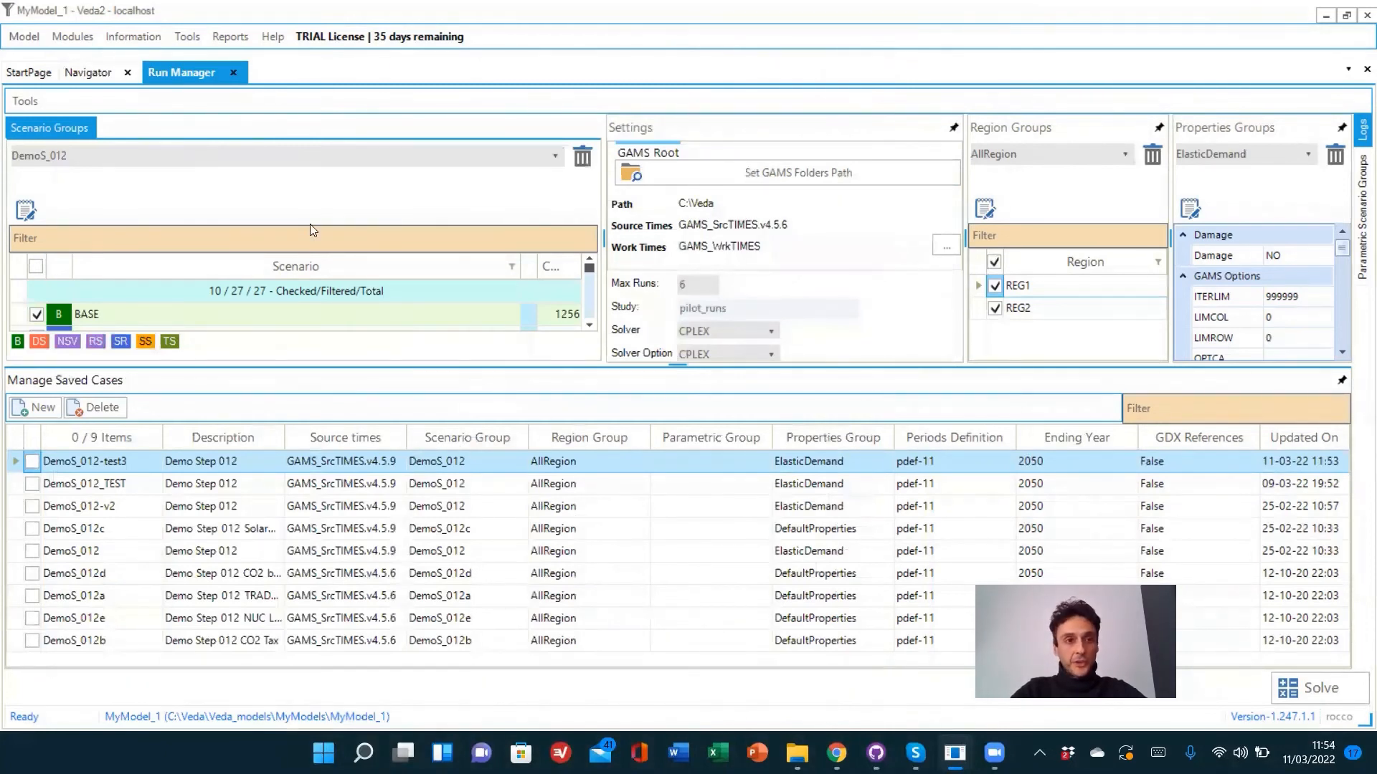
- Return to the Navigator, switch to GitHub Desktop, commit the changed files to main with the summary New case and Set, and push them to origin
{"action": "left_click", "coordinate": [97, 72]}
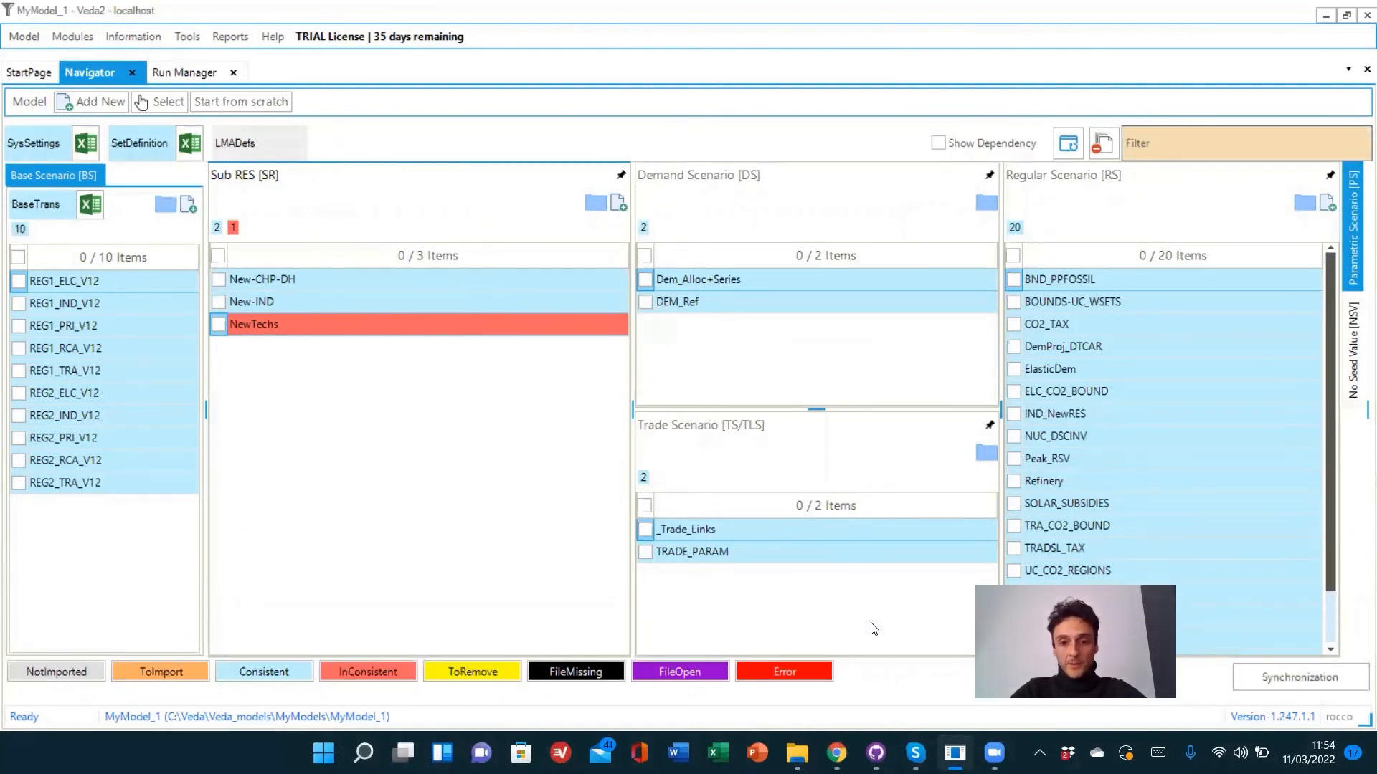
{"action": "left_click", "coordinate": [876, 752]}
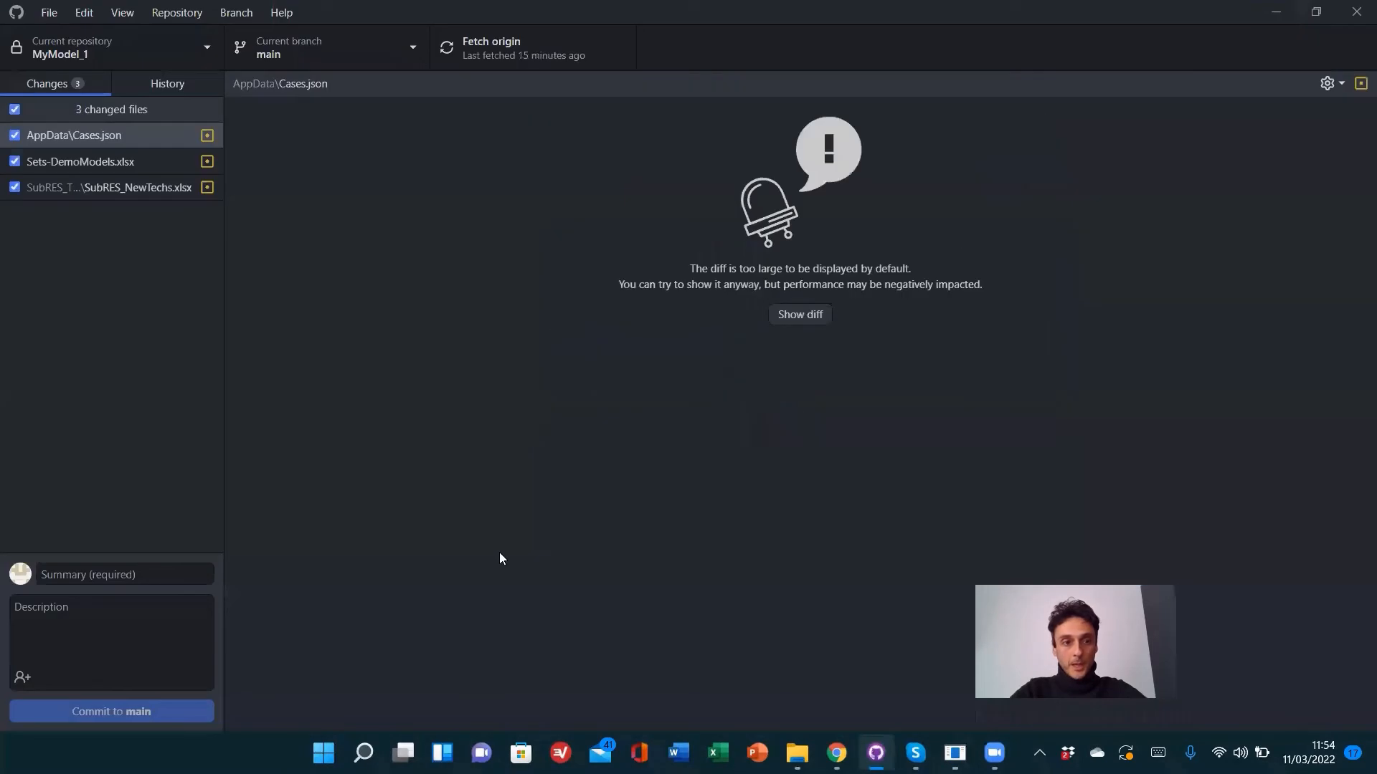
{"action": "left_click", "coordinate": [142, 579]}
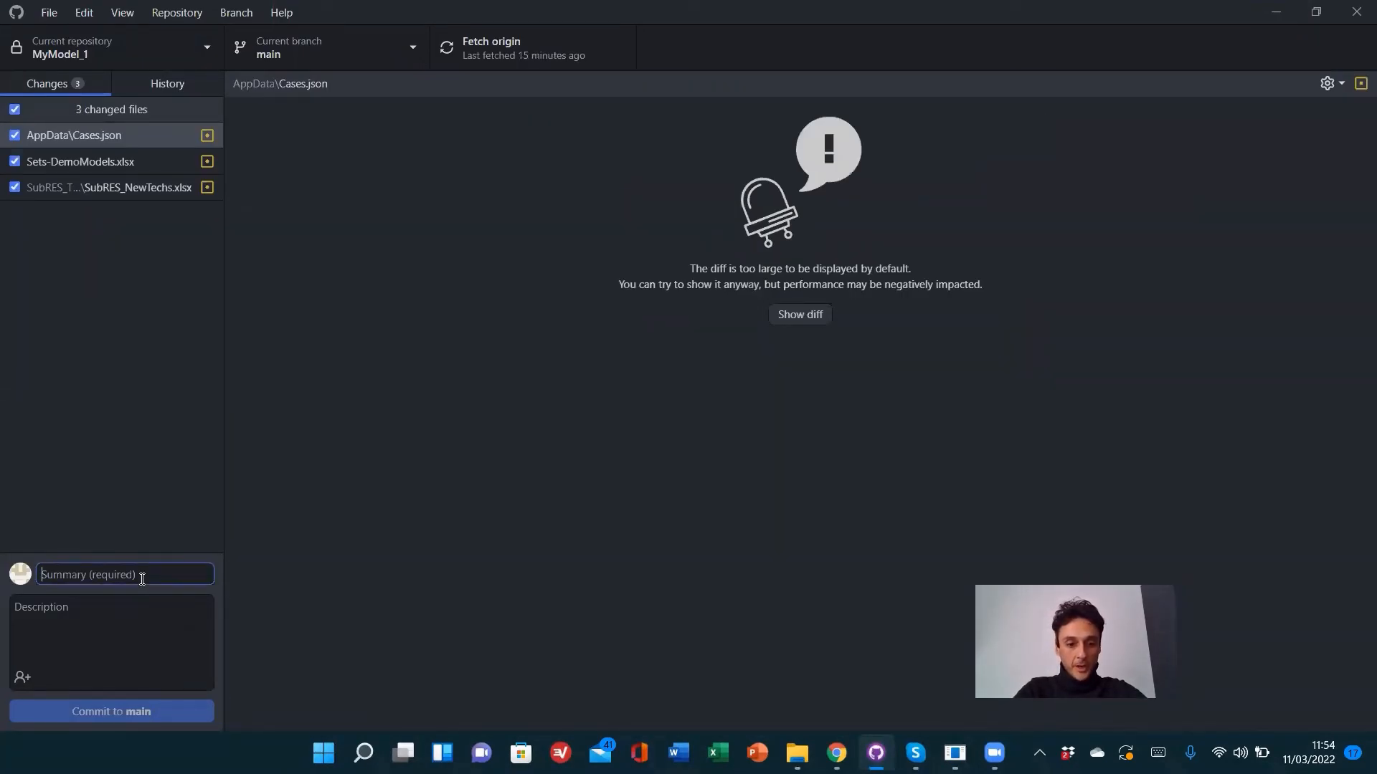
{"action": "type", "text": "New"}
{"action": "type", "text": "e and"}
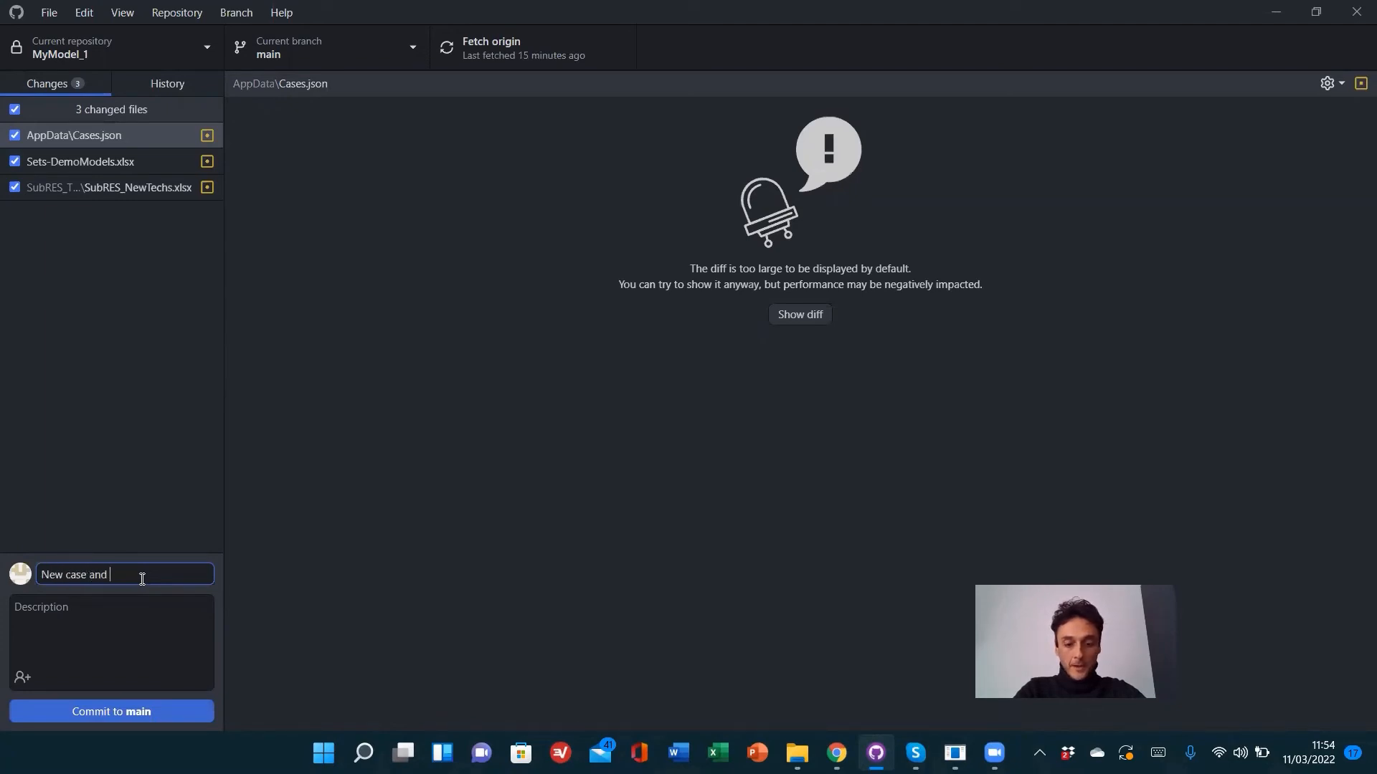
{"action": "type", "text": " Segt"}
{"action": "key", "text": "BackSpace"}
{"action": "key", "text": "BackSpace"}
{"action": "type", "text": "t"}
{"action": "left_click", "coordinate": [120, 709]}
{"action": "left_click", "coordinate": [1002, 253]}
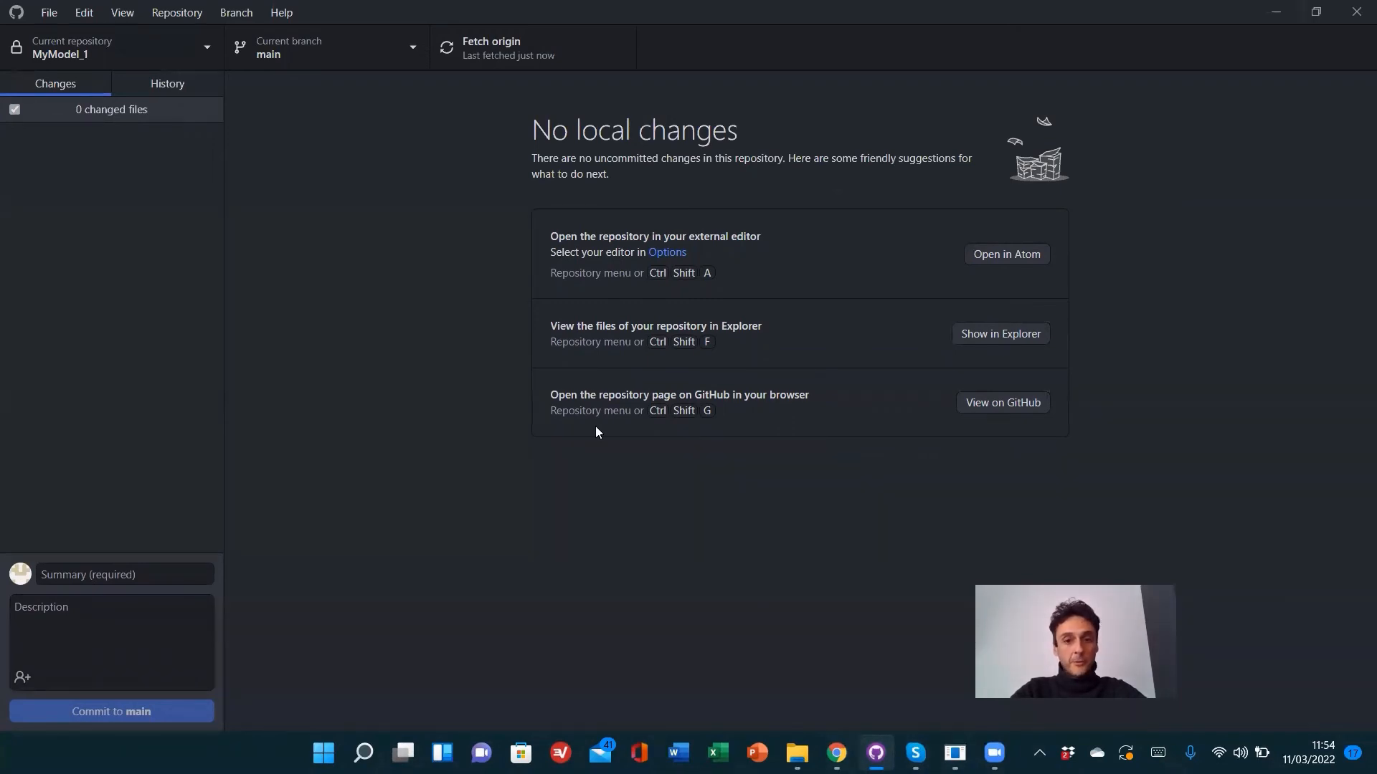
- Switch to Veda online in Chrome, refresh the Navigator's file status and synchronize MyModel_1
{"action": "mouse_move", "coordinate": [823, 751]}
{"action": "left_click", "coordinate": [775, 678]}
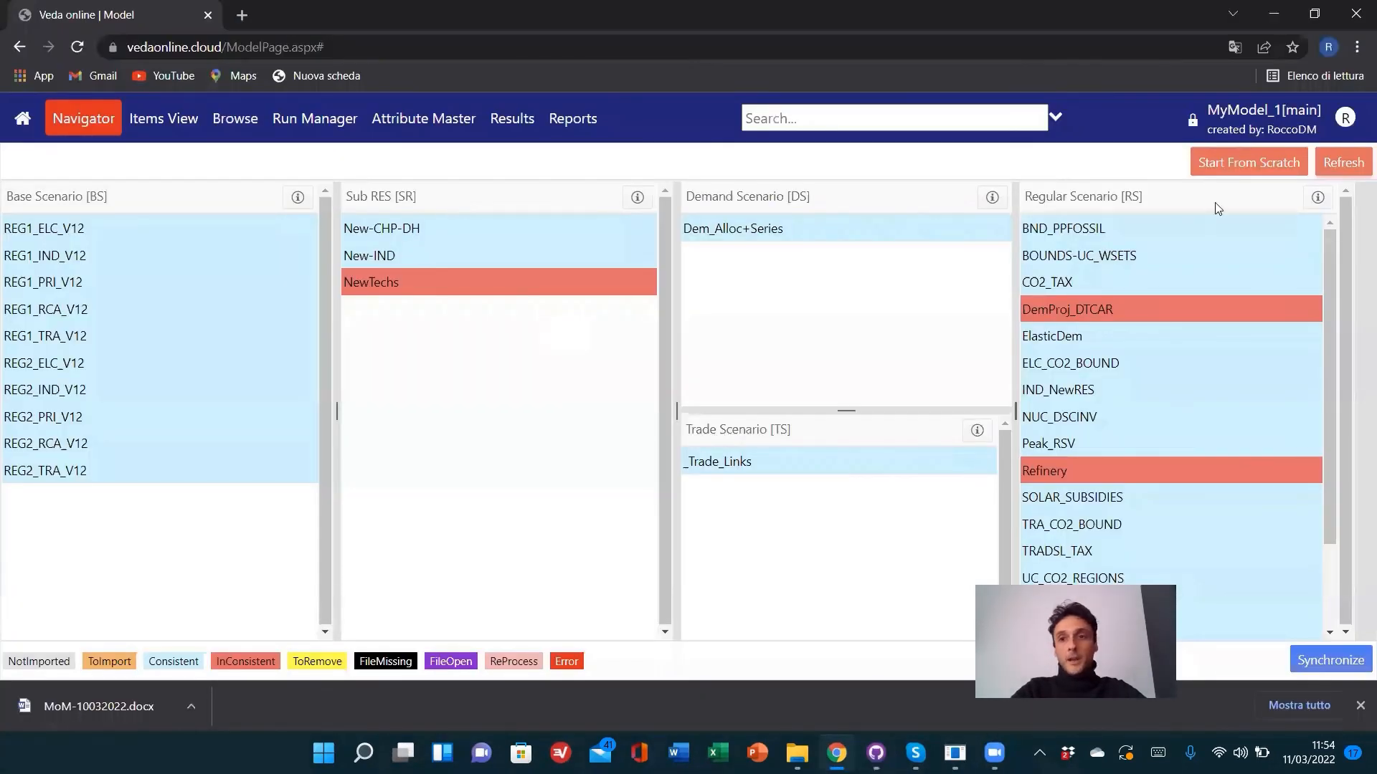
{"action": "left_click", "coordinate": [1348, 165]}
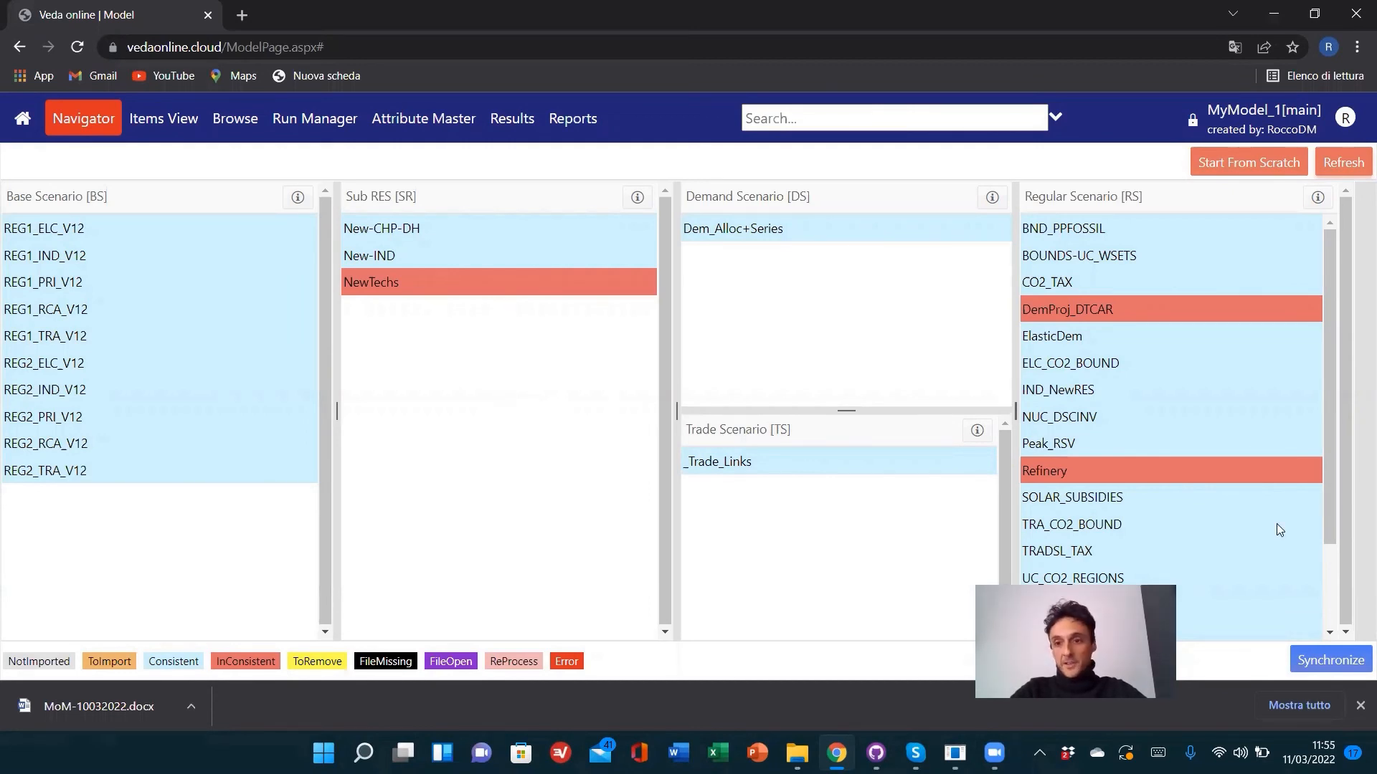
{"action": "left_click", "coordinate": [1324, 661]}
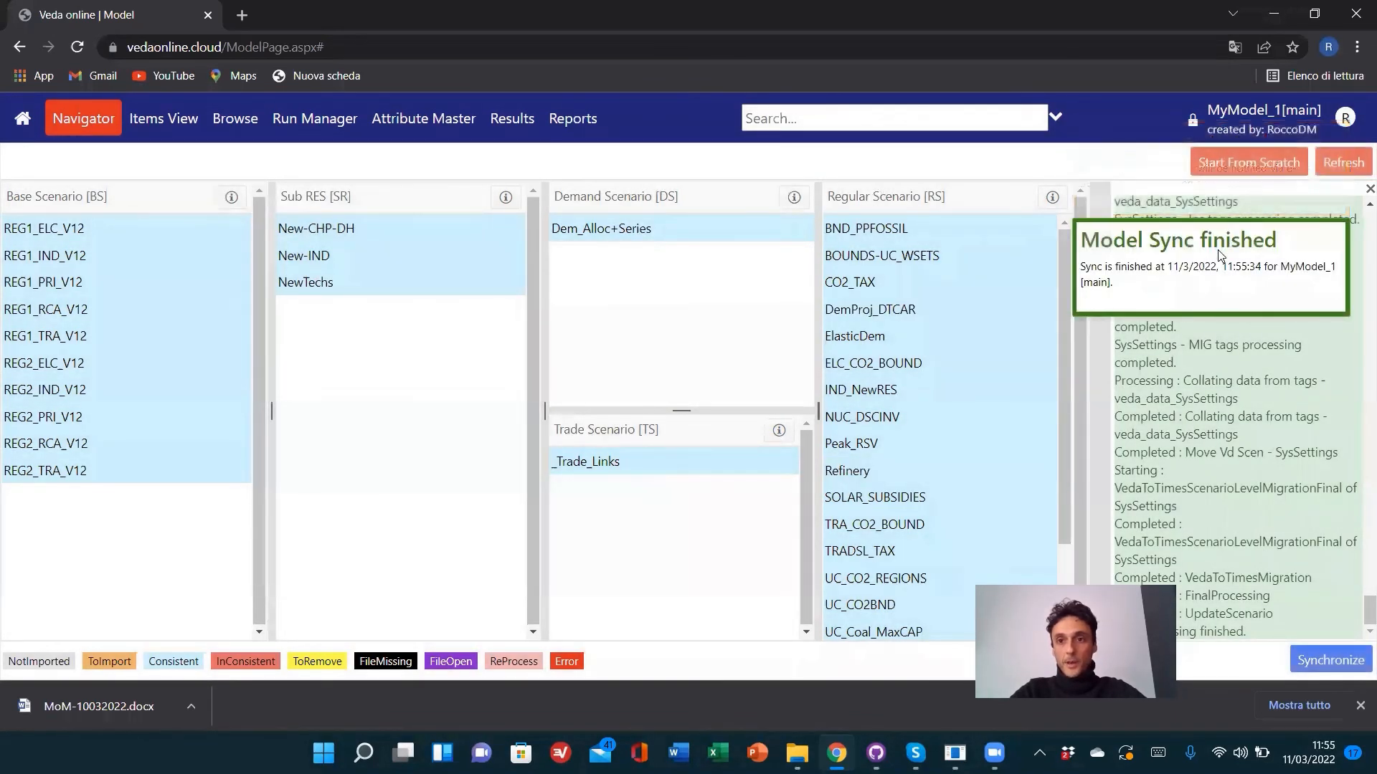
- Browse the online data of process ELCRNWIN01, filtering the processes by win, and inspect its 2005 NCAP_COST value for REG1
{"action": "left_click", "coordinate": [226, 120]}
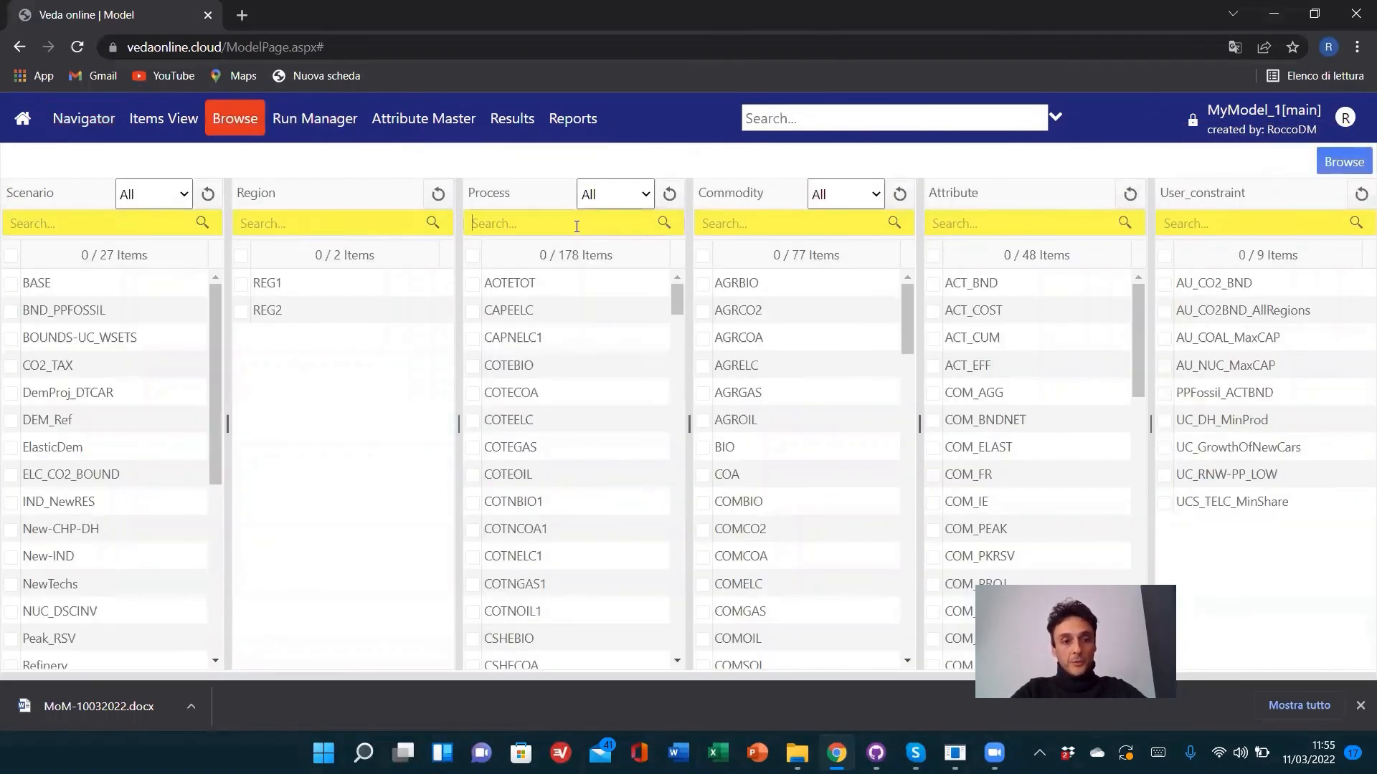
{"action": "type", "text": "win"}
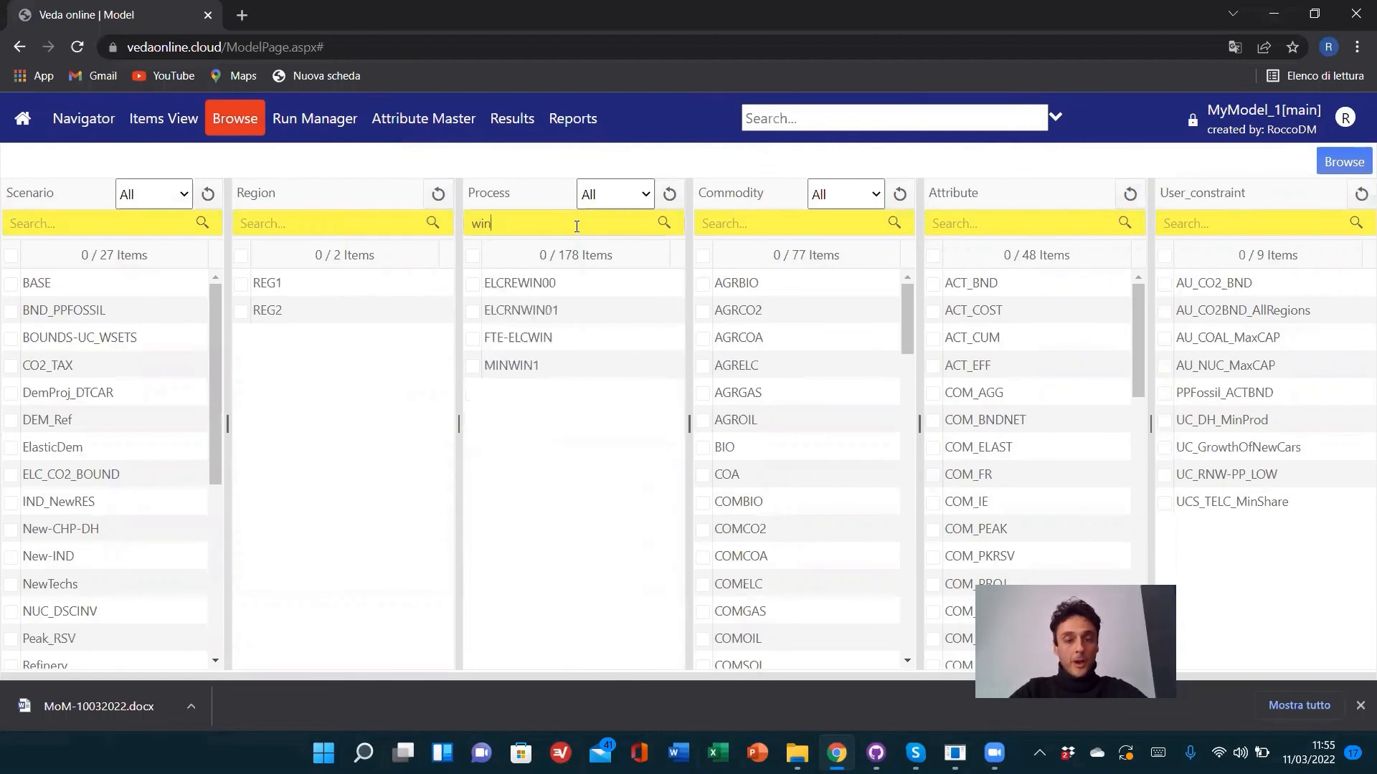
{"action": "left_click", "coordinate": [473, 313]}
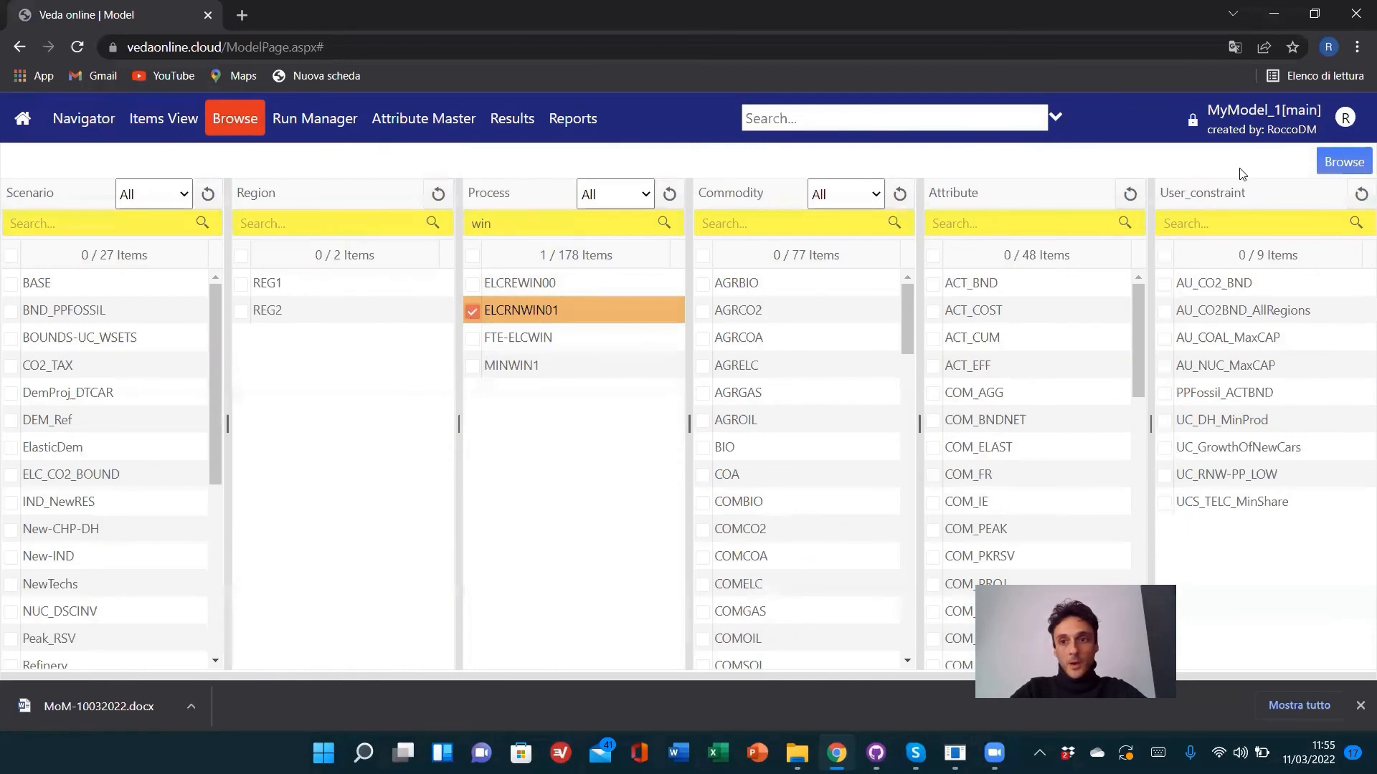
{"action": "left_click", "coordinate": [1344, 162]}
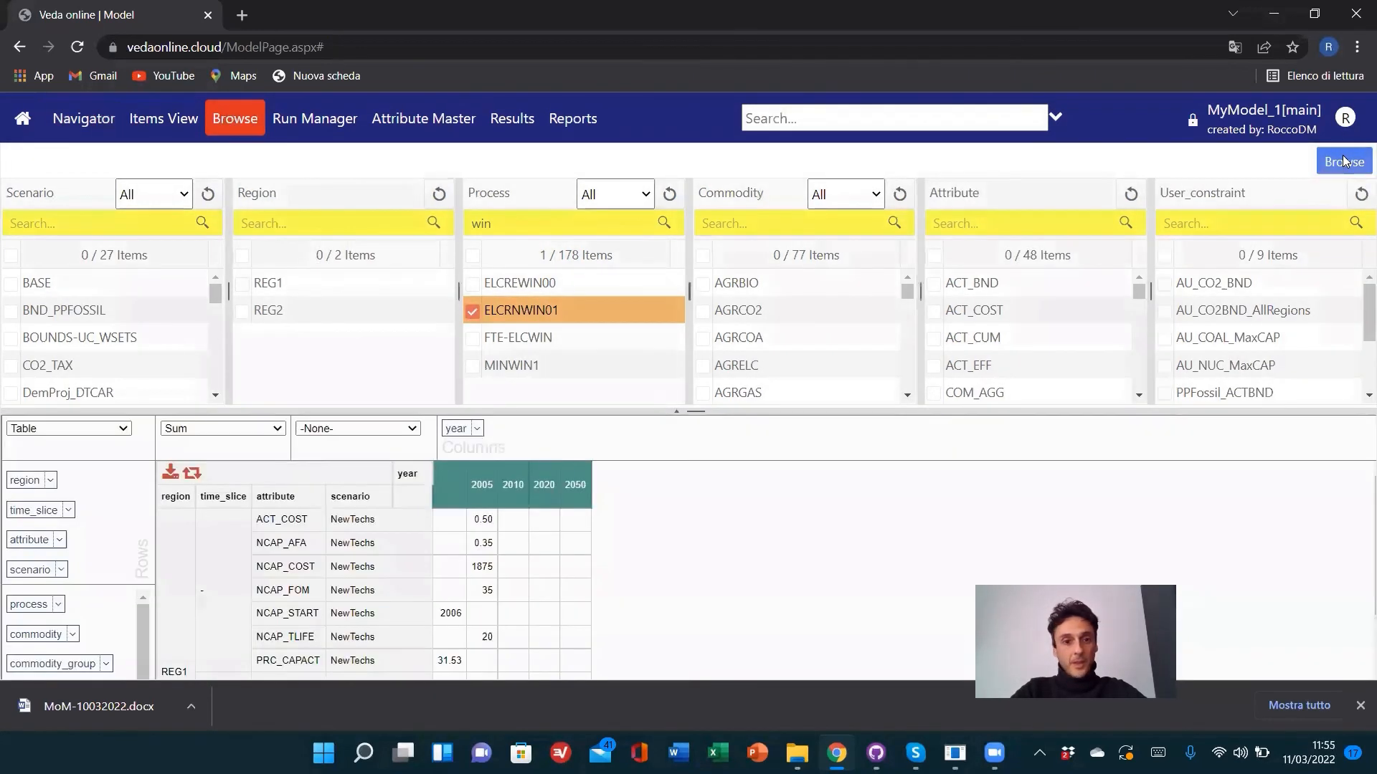
{"action": "mouse_move", "coordinate": [482, 566]}
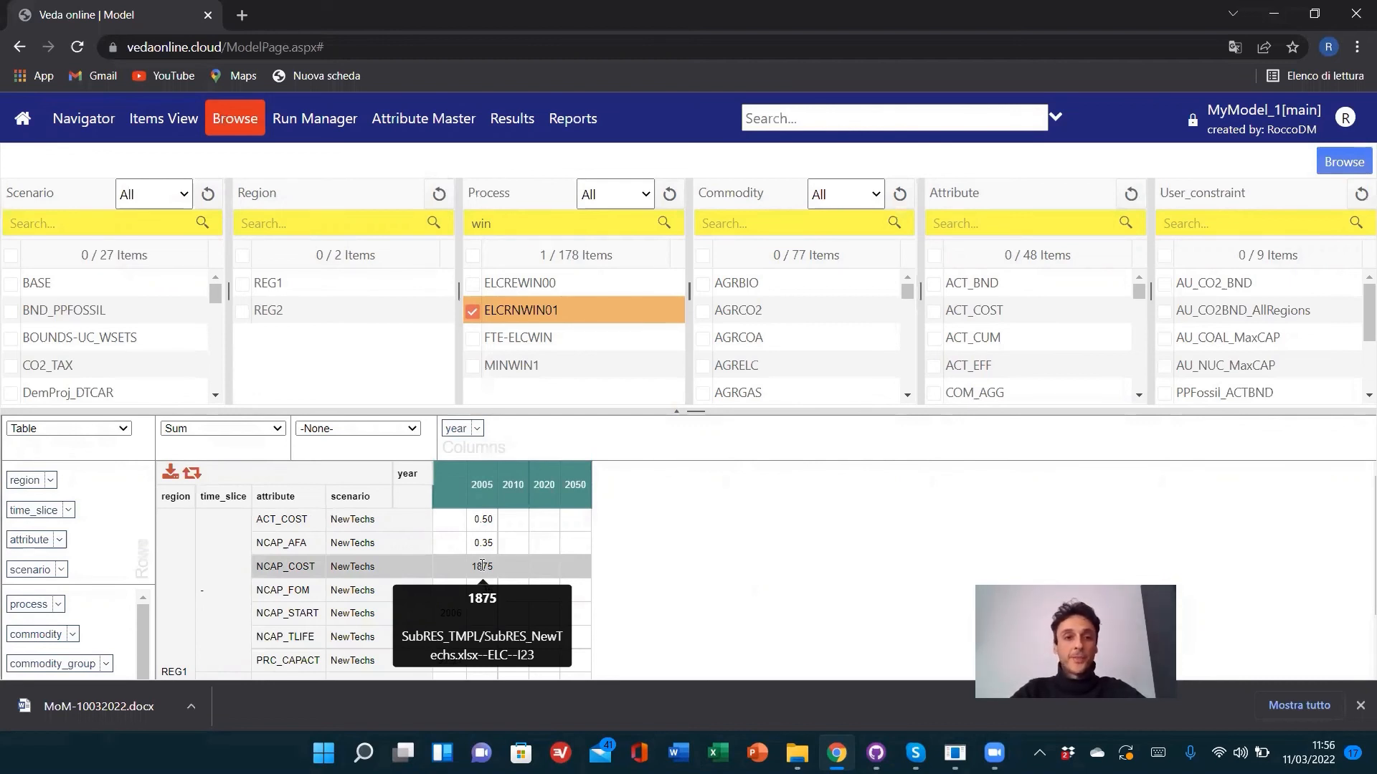
- Check the process set list in the online Browse view for the new set MIN-Coal and its definition
{"action": "left_click", "coordinate": [646, 196]}
{"action": "left_click_drag", "start_coordinate": [668, 311], "coordinate": [665, 456]}
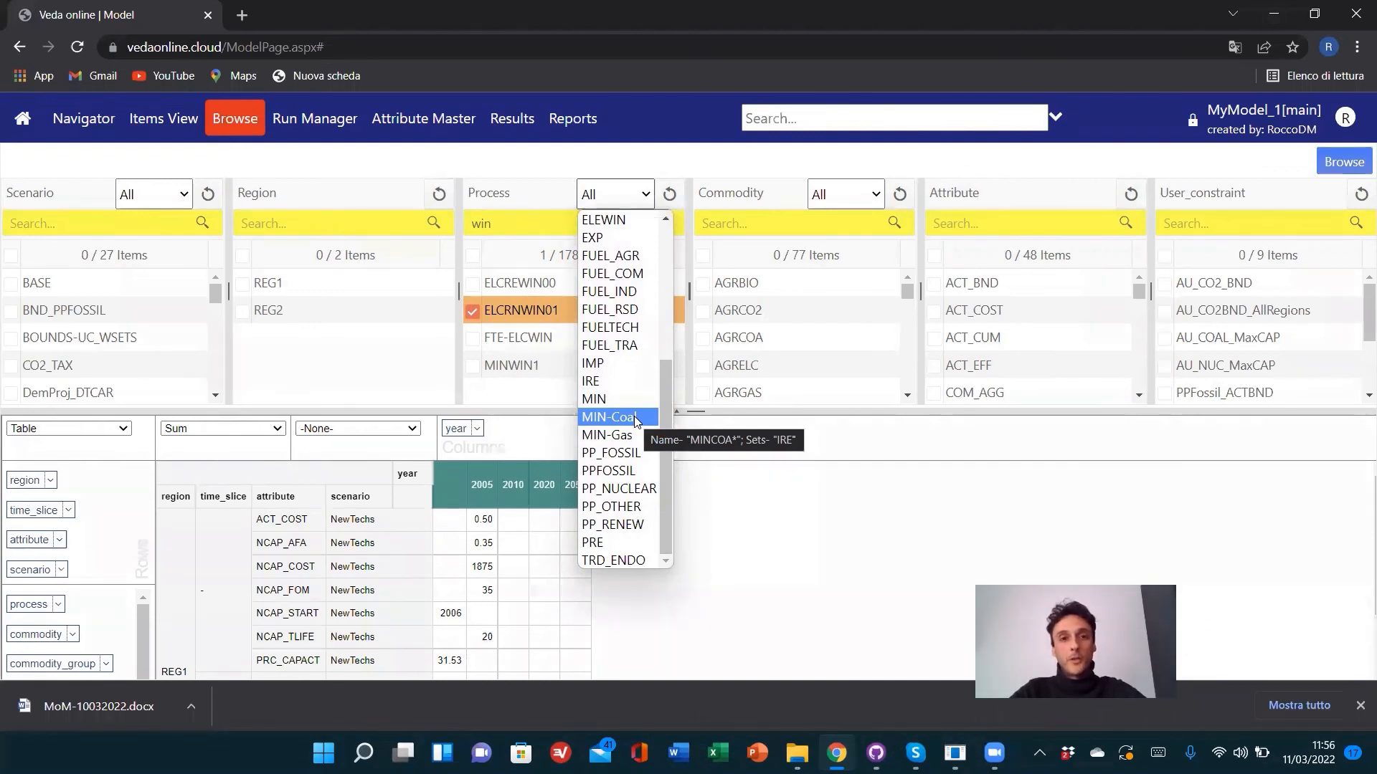
{"action": "left_click", "coordinate": [654, 138]}
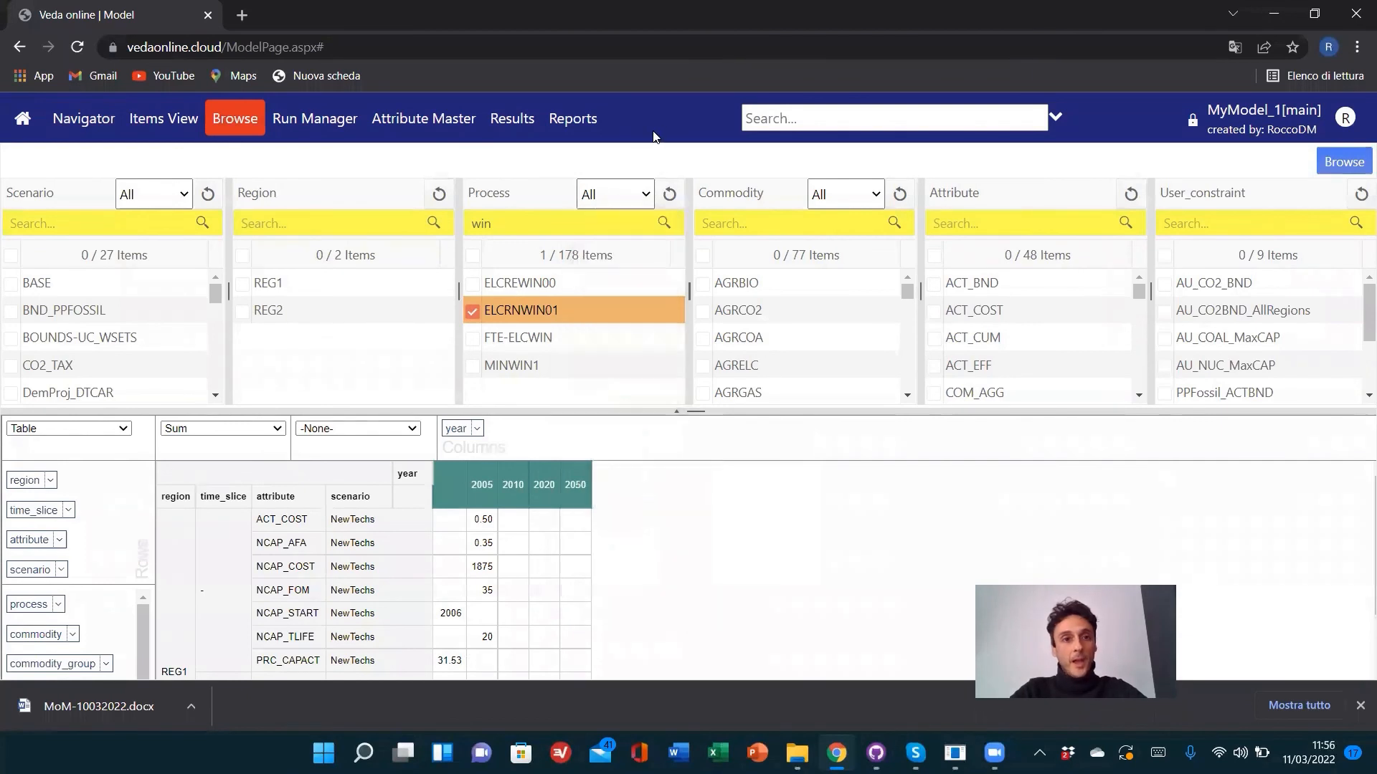
- Open the Run Manager, enlarge the Manage Saved Cases area and look through the saved cases for the new case
{"action": "left_click", "coordinate": [307, 121]}
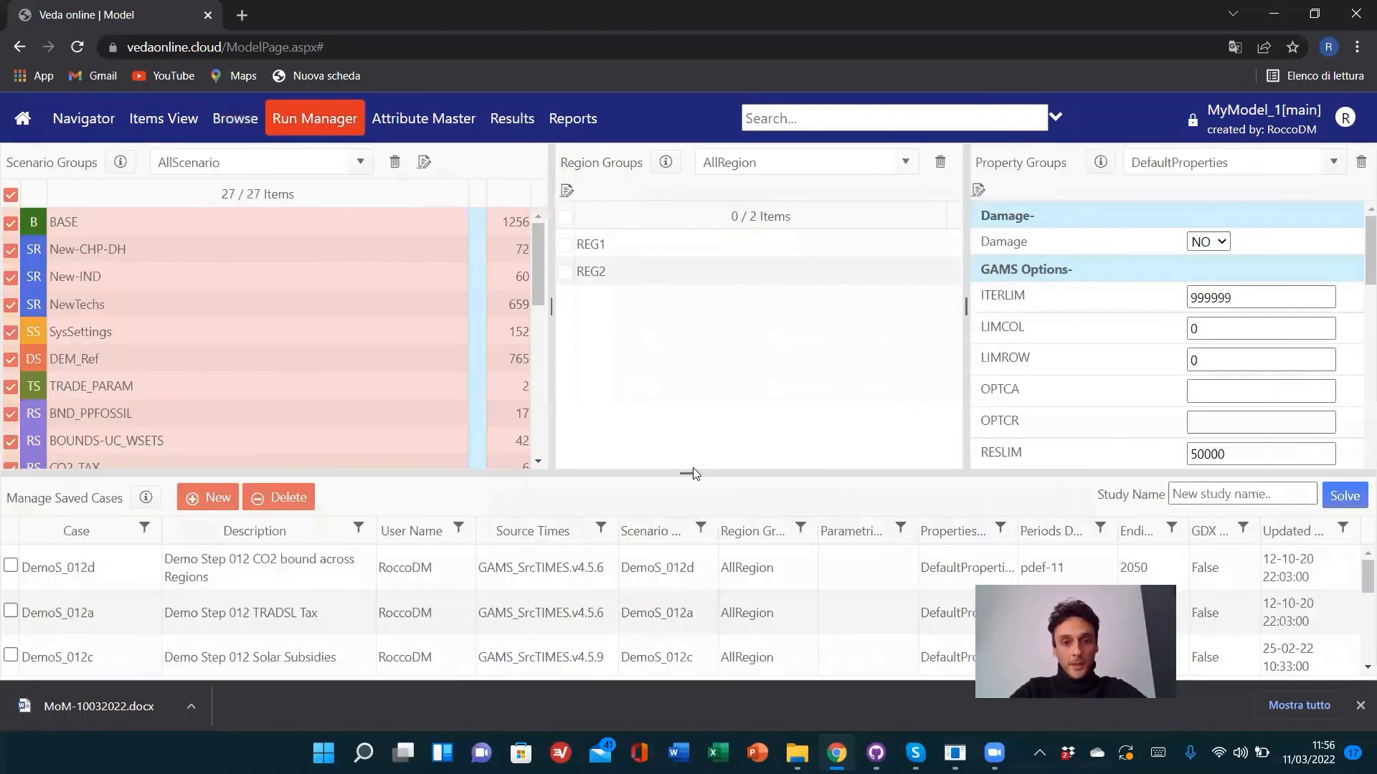
{"action": "left_click_drag", "start_coordinate": [687, 470], "coordinate": [684, 369]}
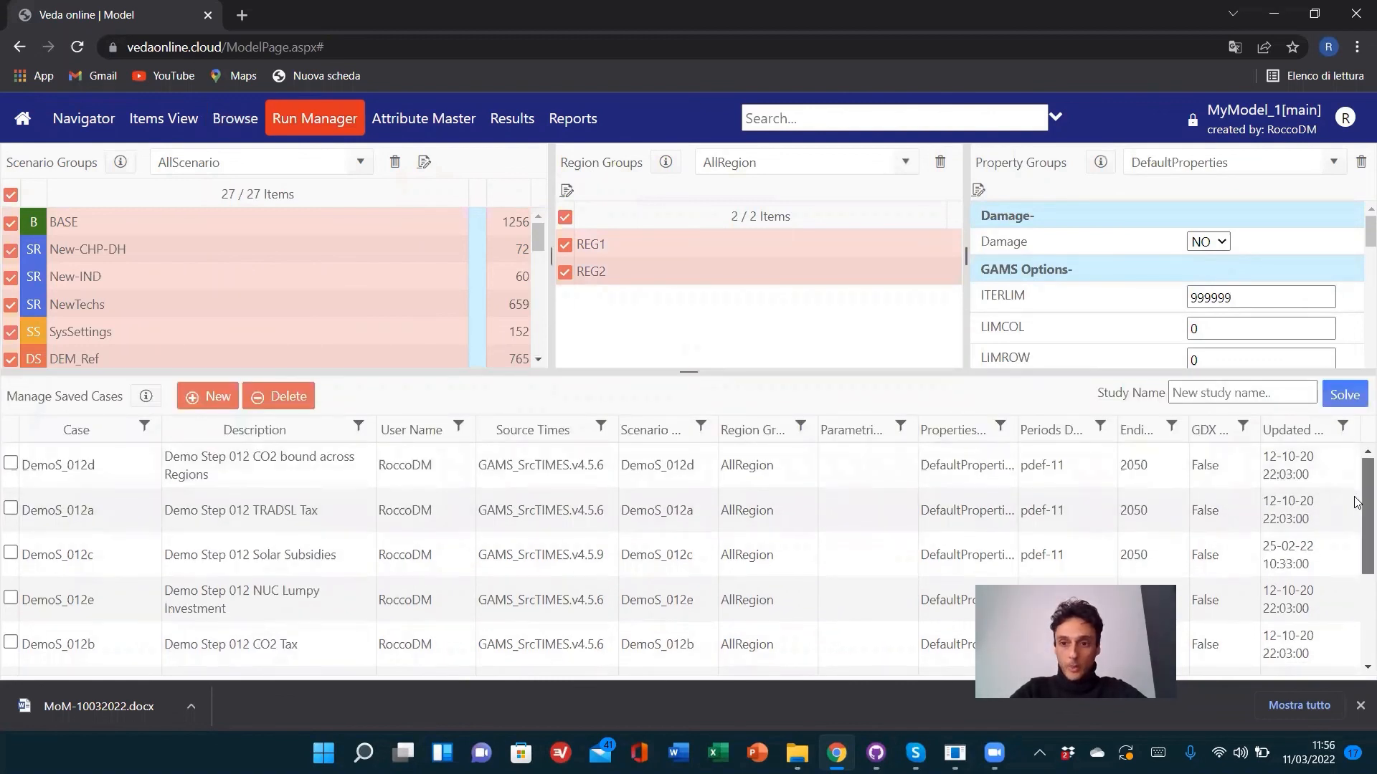
{"action": "scroll", "coordinate": [1357, 502], "scroll_direction": "down", "scroll_amount": 3}
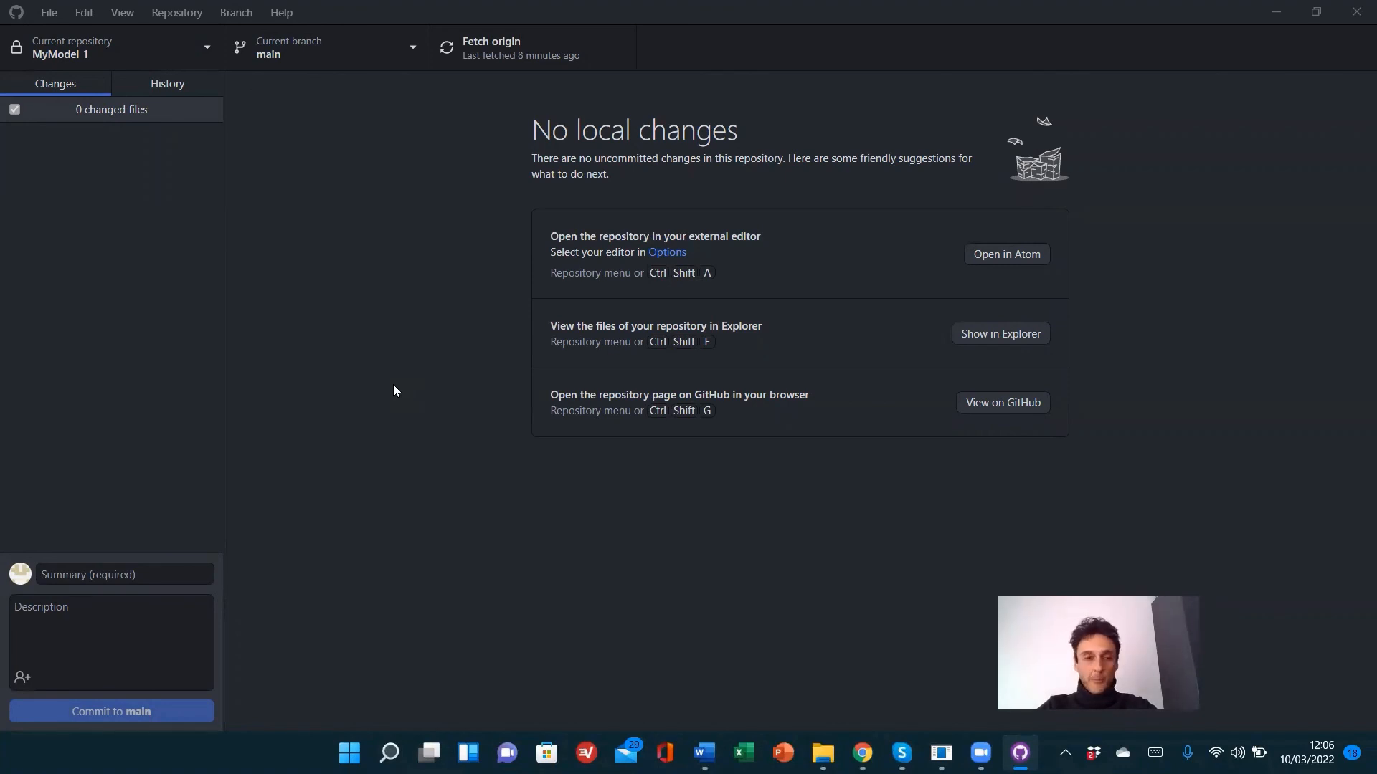
- Review the available branches of MyModel_1 in GitHub Desktop and switch to Veda online in Chrome
{"action": "left_click", "coordinate": [414, 52]}
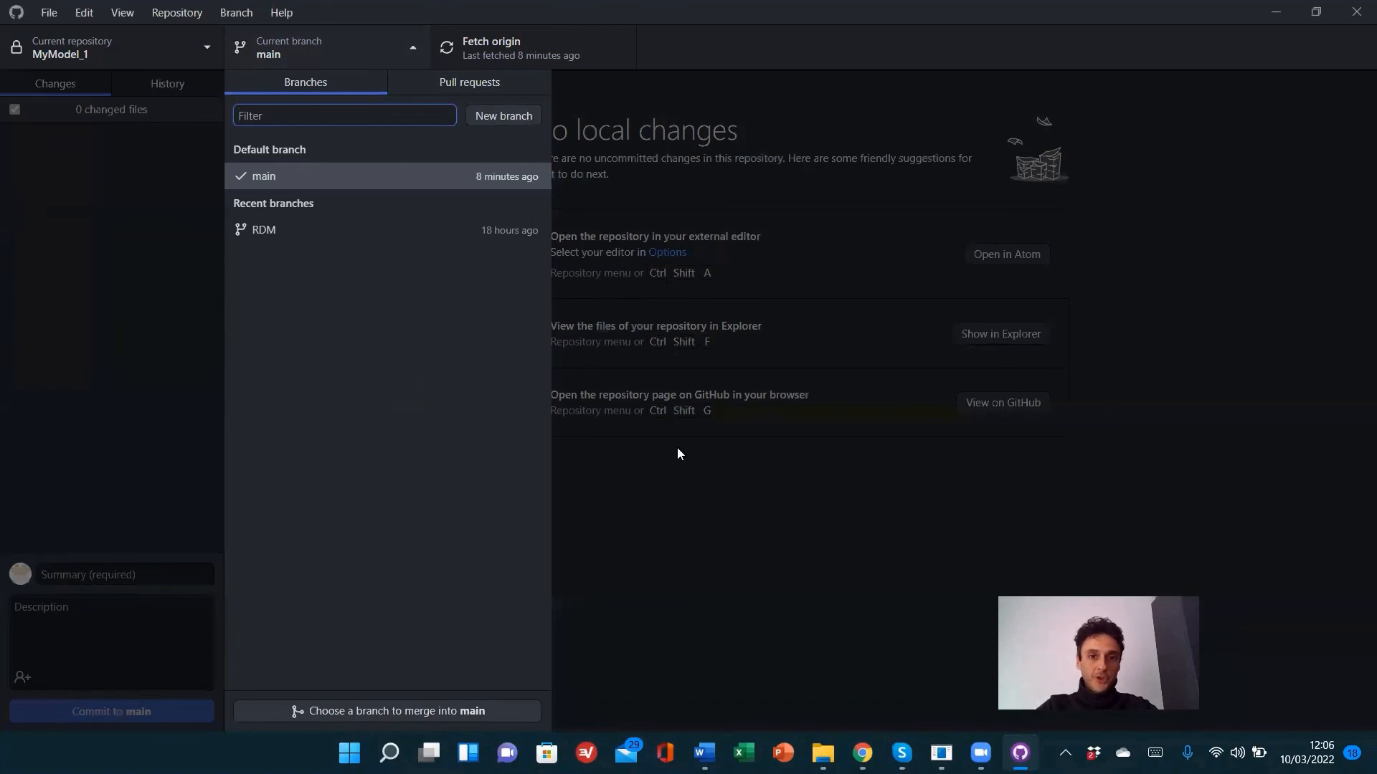
{"action": "left_click", "coordinate": [685, 513]}
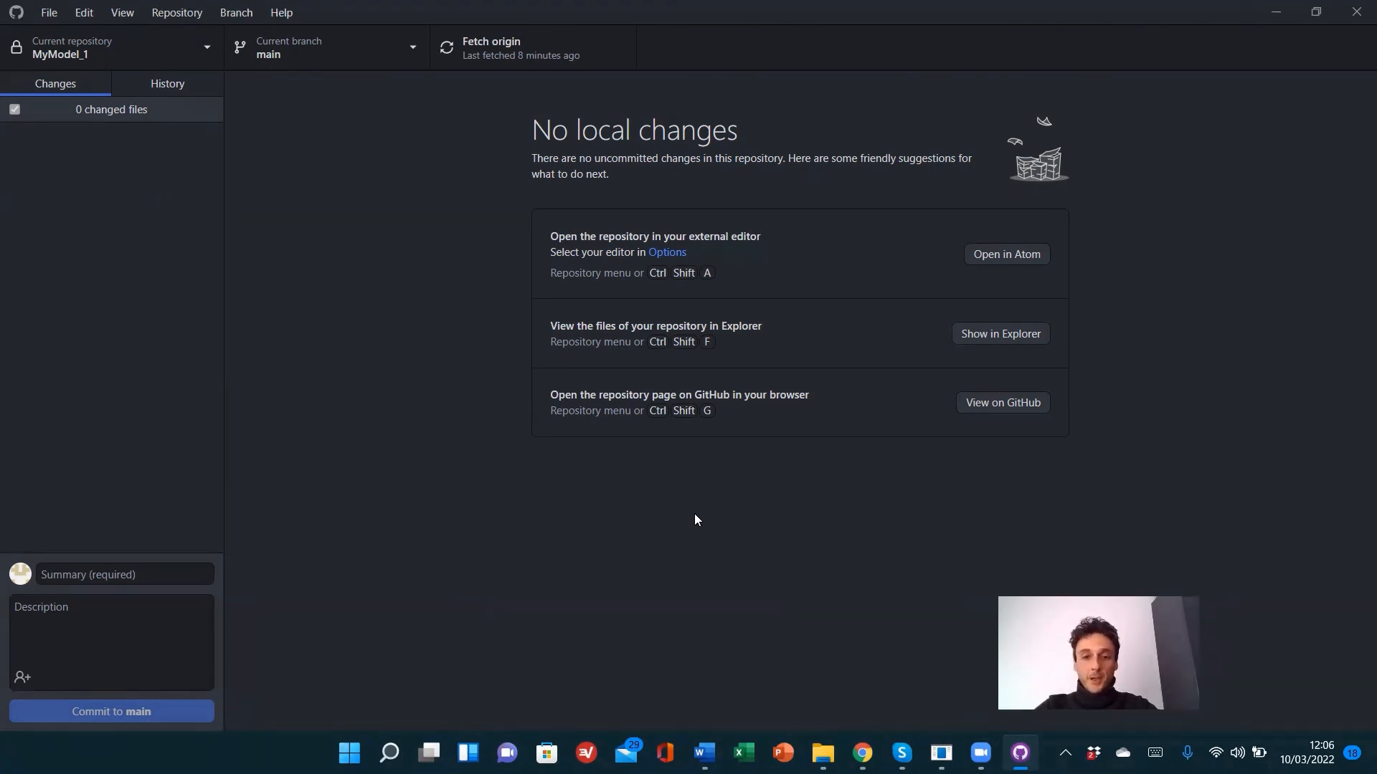
{"action": "mouse_move", "coordinate": [862, 752]}
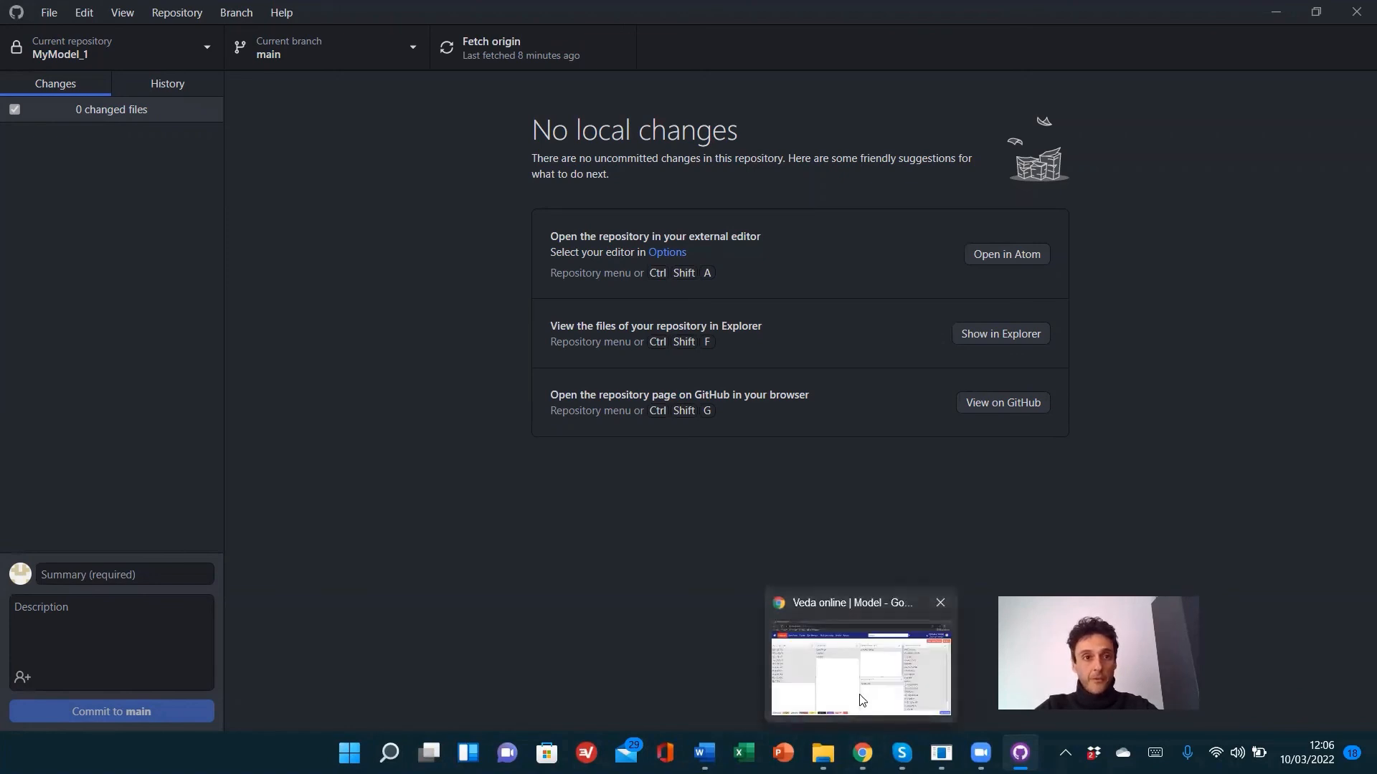
{"action": "left_click", "coordinate": [860, 656]}
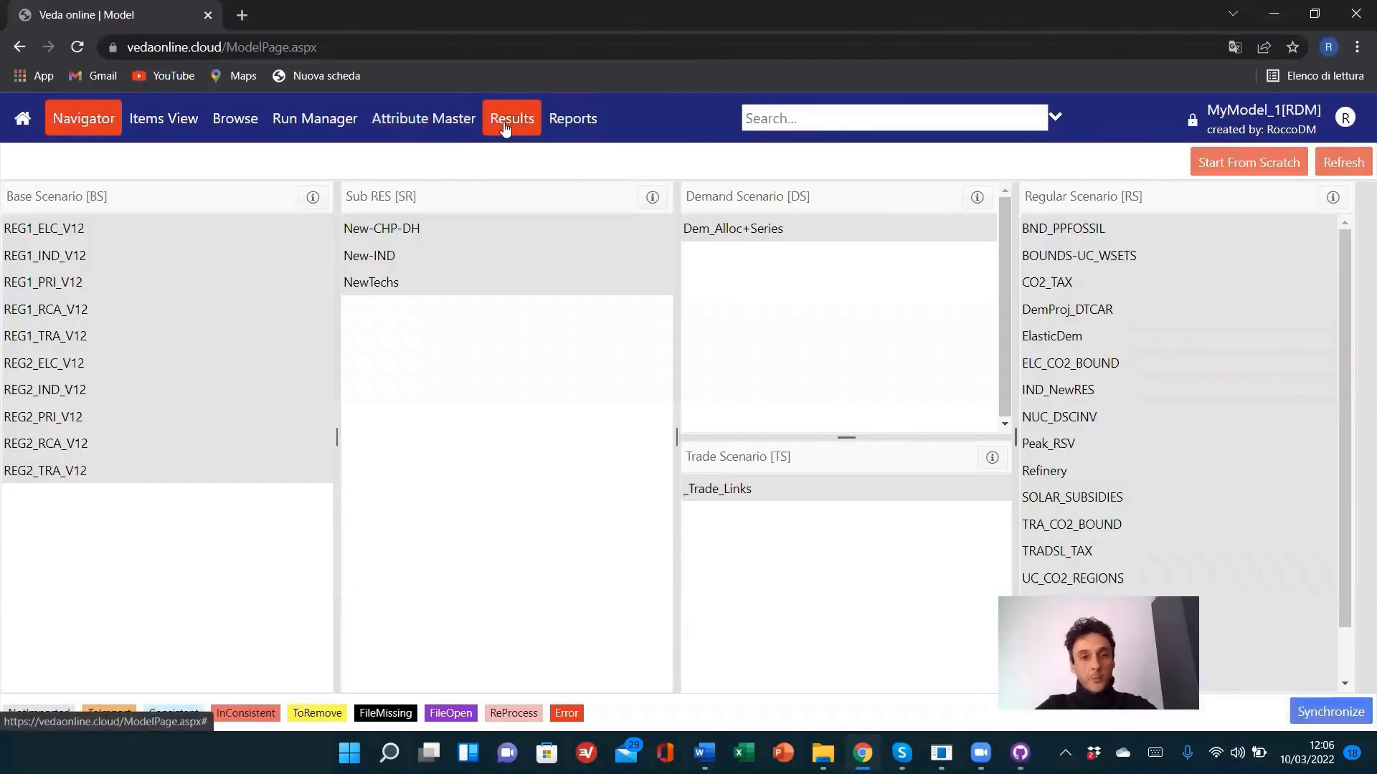